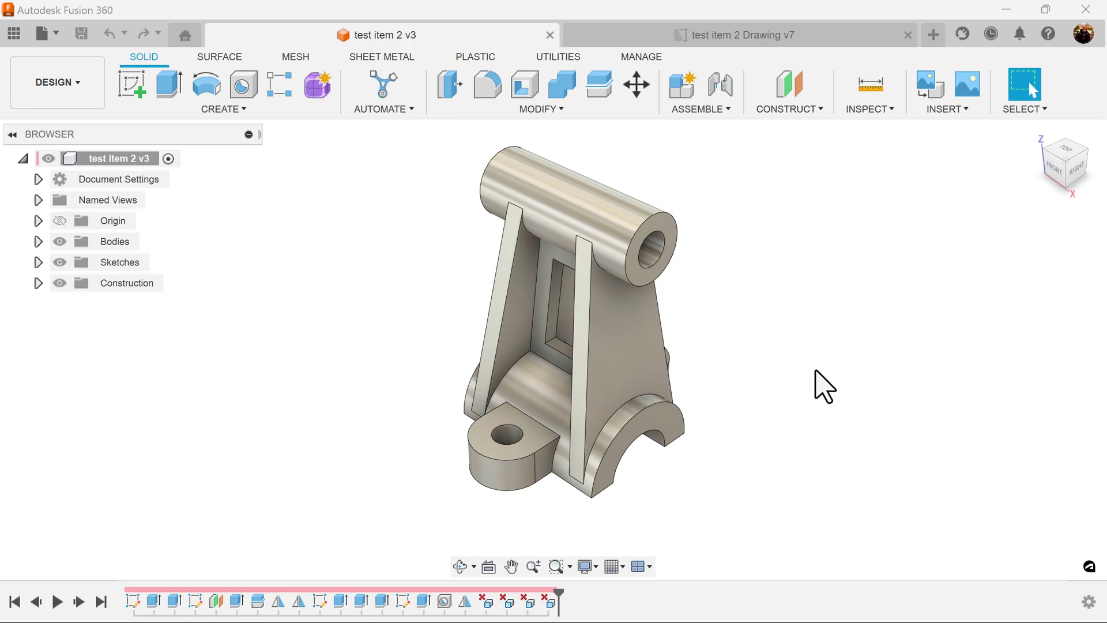
- Switch to the 'test item 2 Drawing v7' sheet showing the bracket's dimensioned views
{"action": "left_click", "coordinate": [858, 33]}
{"action": "scroll", "coordinate": [748, 484], "scroll_direction": "up", "scroll_amount": 1}
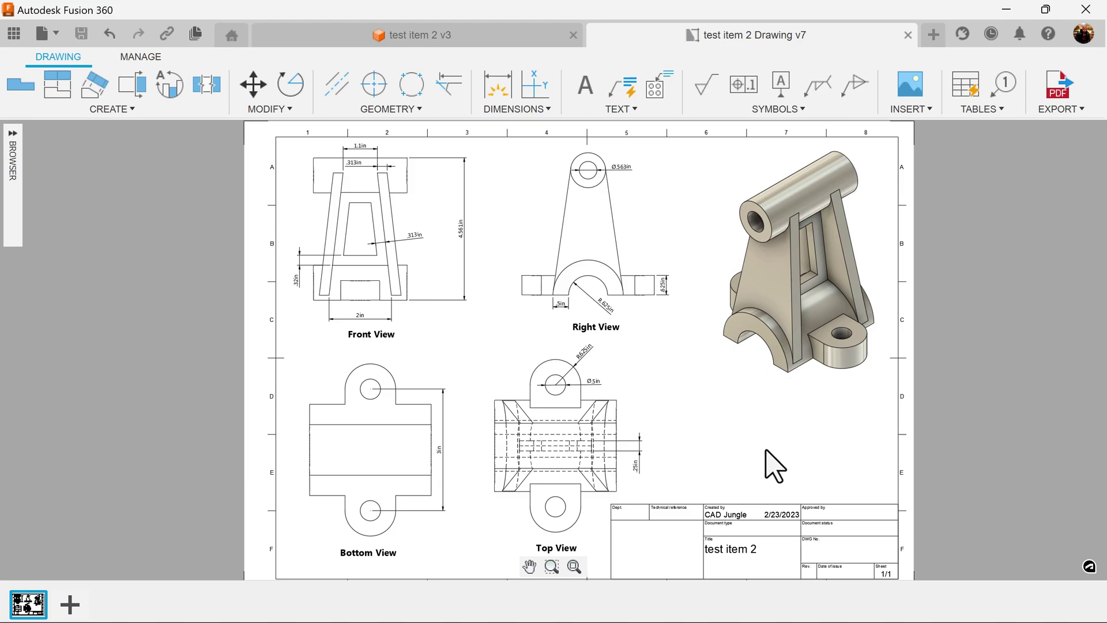
- Start a new blank design and add Component1 under its root
{"action": "left_click", "coordinate": [941, 42]}
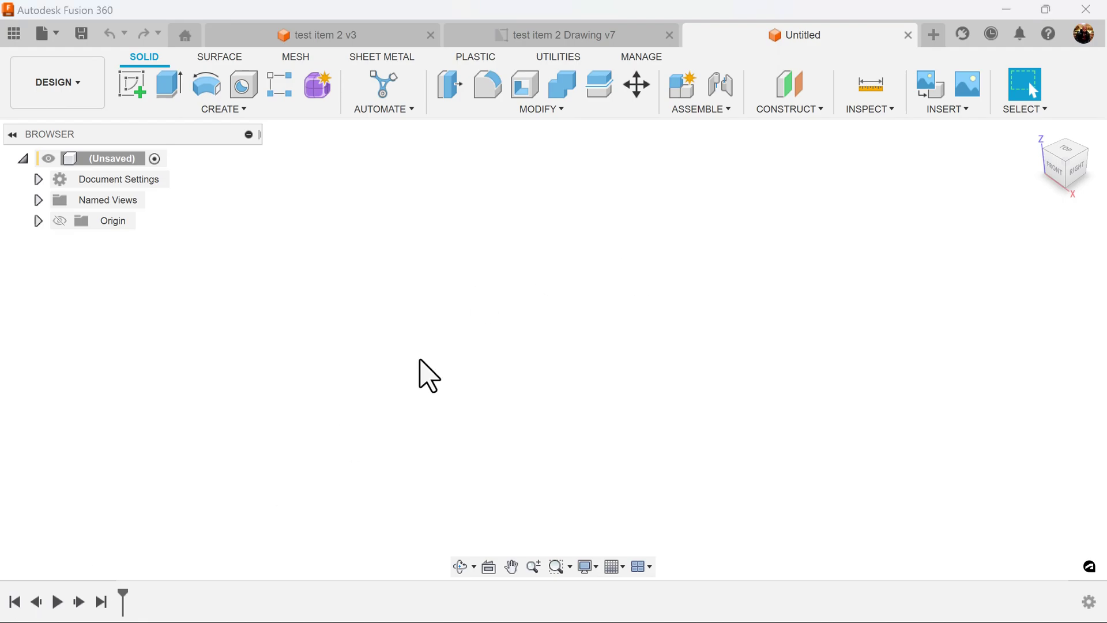
{"action": "right_click", "coordinate": [110, 161]}
{"action": "left_click", "coordinate": [124, 170]}
{"action": "left_click", "coordinate": [1018, 518]}
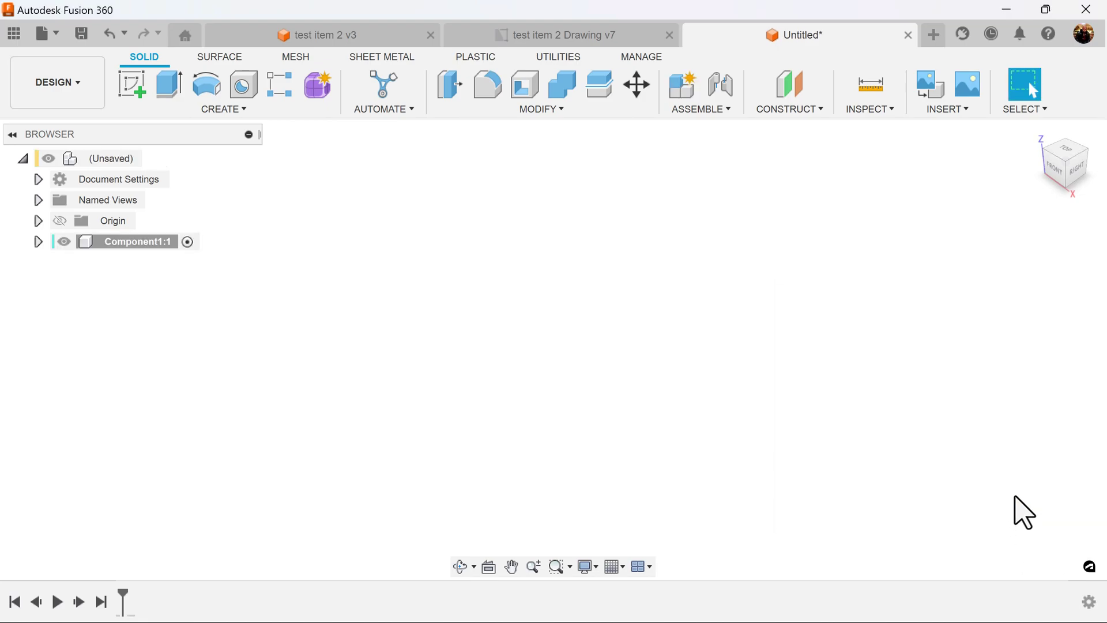
- Create a sketch on the right-side plane with construction linetype turned on
{"action": "left_click", "coordinate": [1075, 169]}
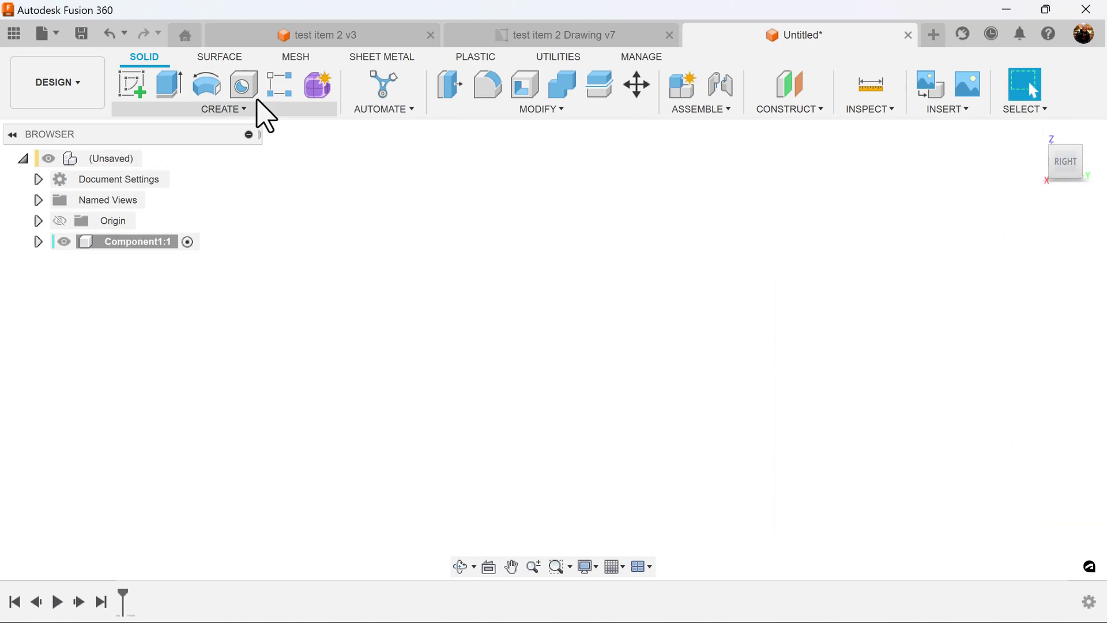
{"action": "left_click", "coordinate": [118, 84]}
{"action": "left_click", "coordinate": [599, 318]}
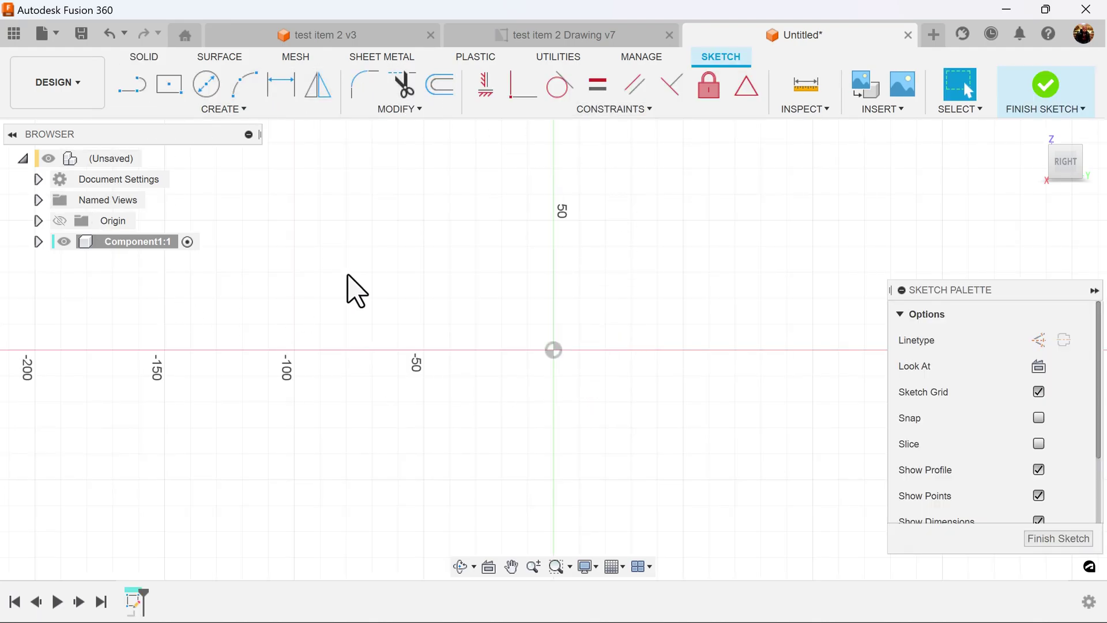
{"action": "left_click", "coordinate": [134, 89]}
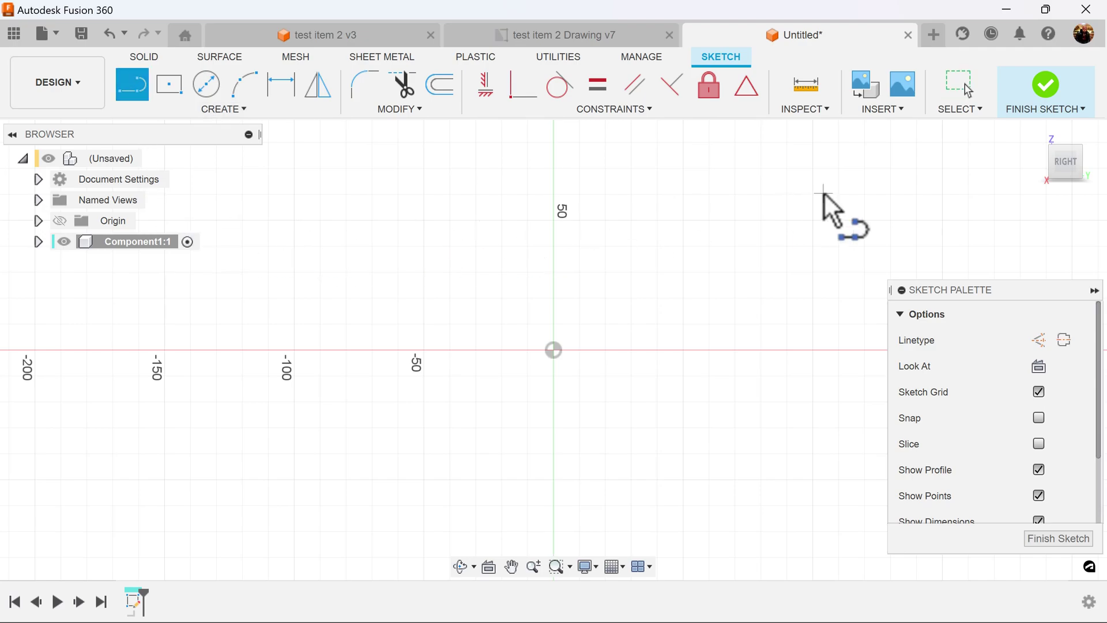
{"action": "left_click", "coordinate": [1039, 339]}
{"action": "middle_click_drag", "start_coordinate": [607, 353], "coordinate": [630, 414]}
{"action": "key", "text": "l"}
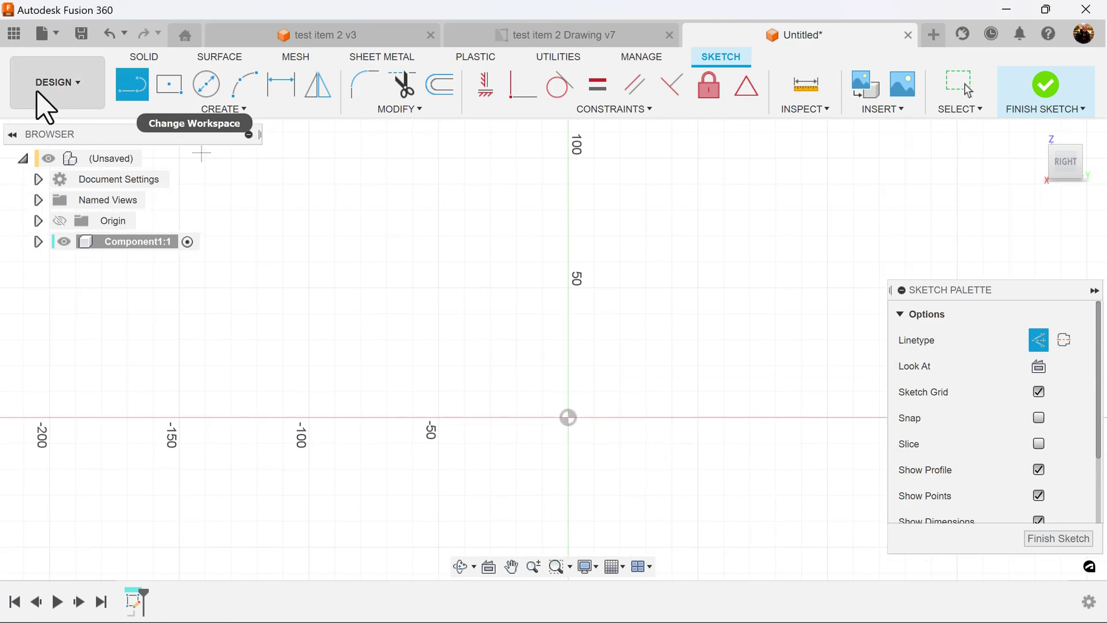
- Set the document units to inches
{"action": "left_click", "coordinate": [38, 179]}
{"action": "left_click", "coordinate": [157, 199]}
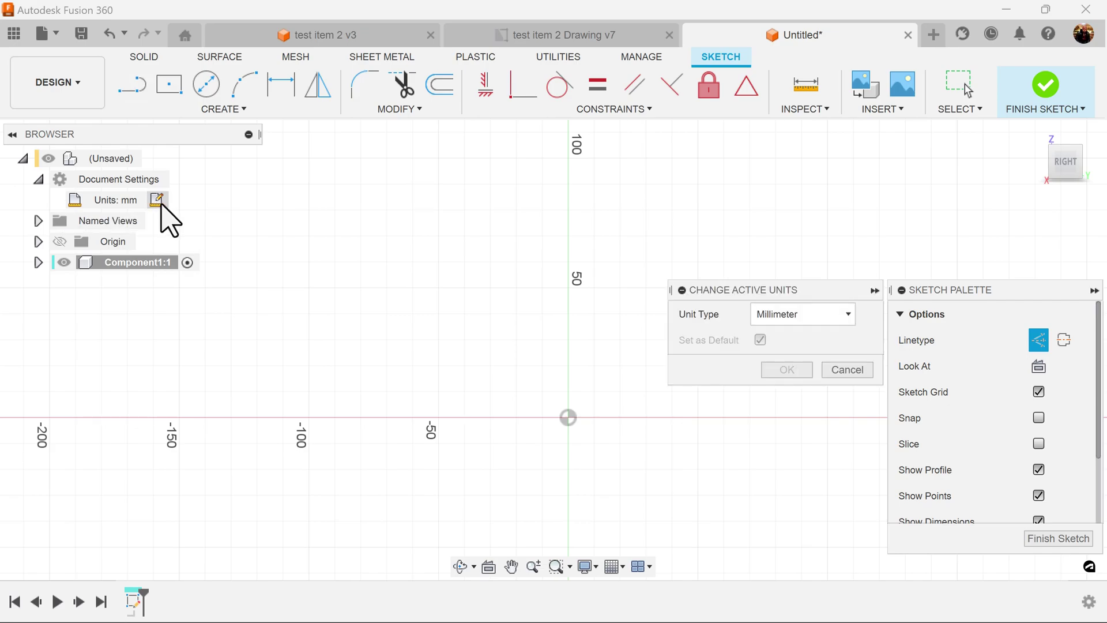
{"action": "left_click", "coordinate": [807, 315]}
{"action": "left_click", "coordinate": [808, 388]}
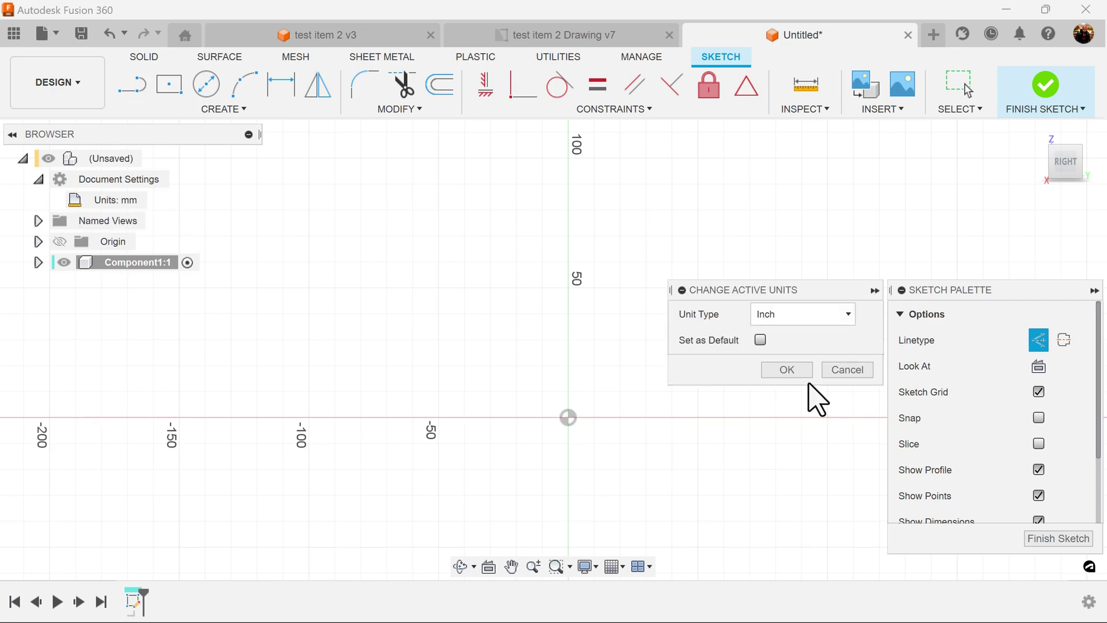
{"action": "left_click", "coordinate": [806, 370]}
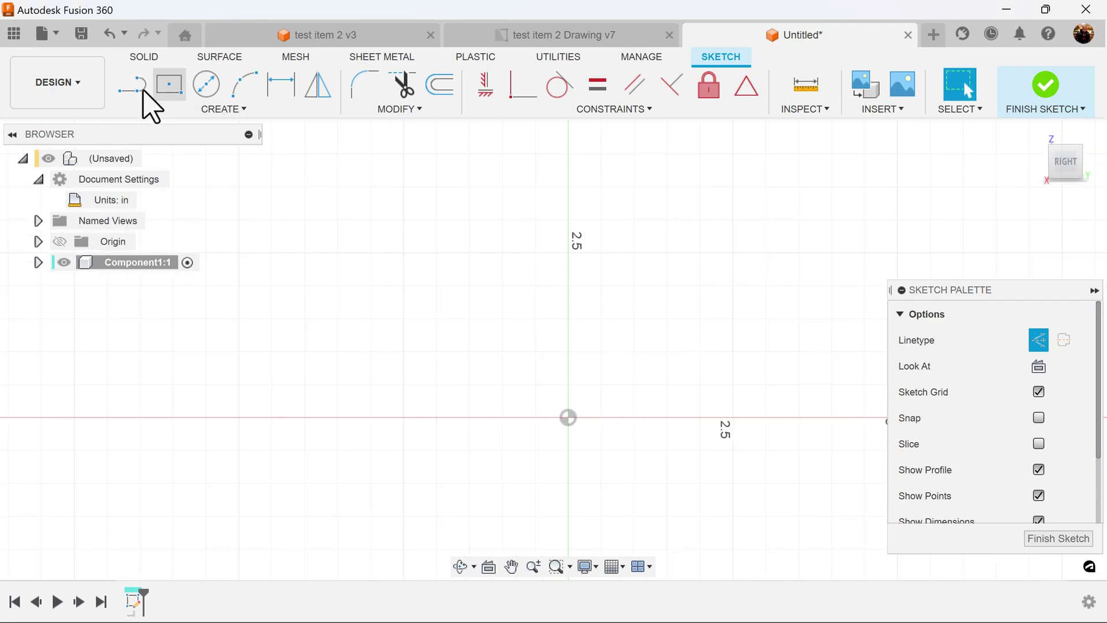
{"action": "left_click", "coordinate": [132, 86]}
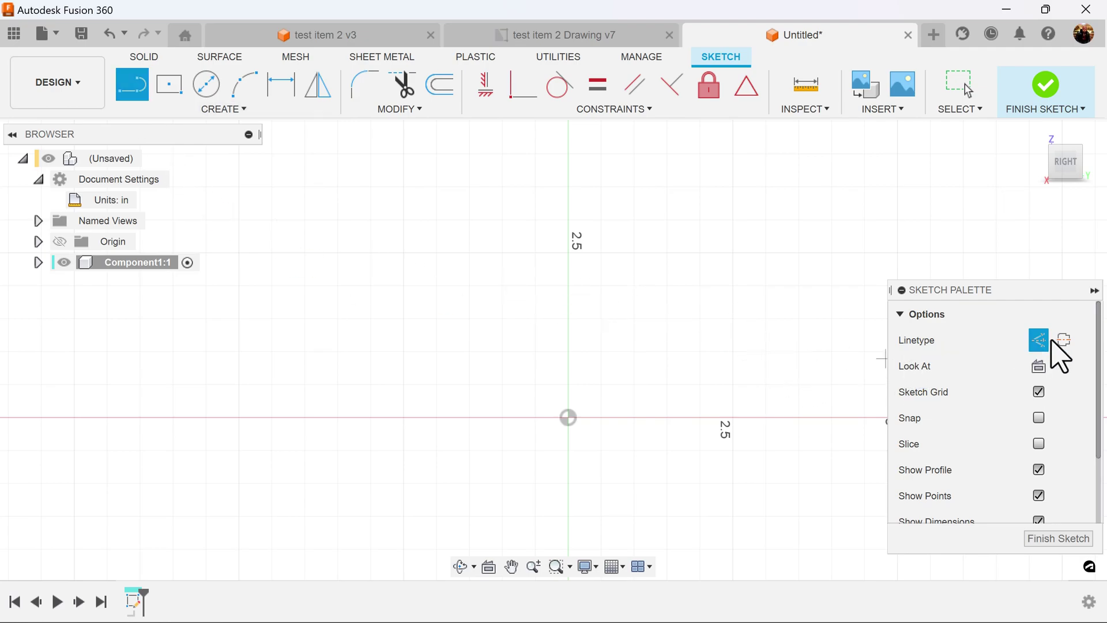
- Draw a 4 in vertical construction line up from the origin
{"action": "left_click", "coordinate": [567, 416]}
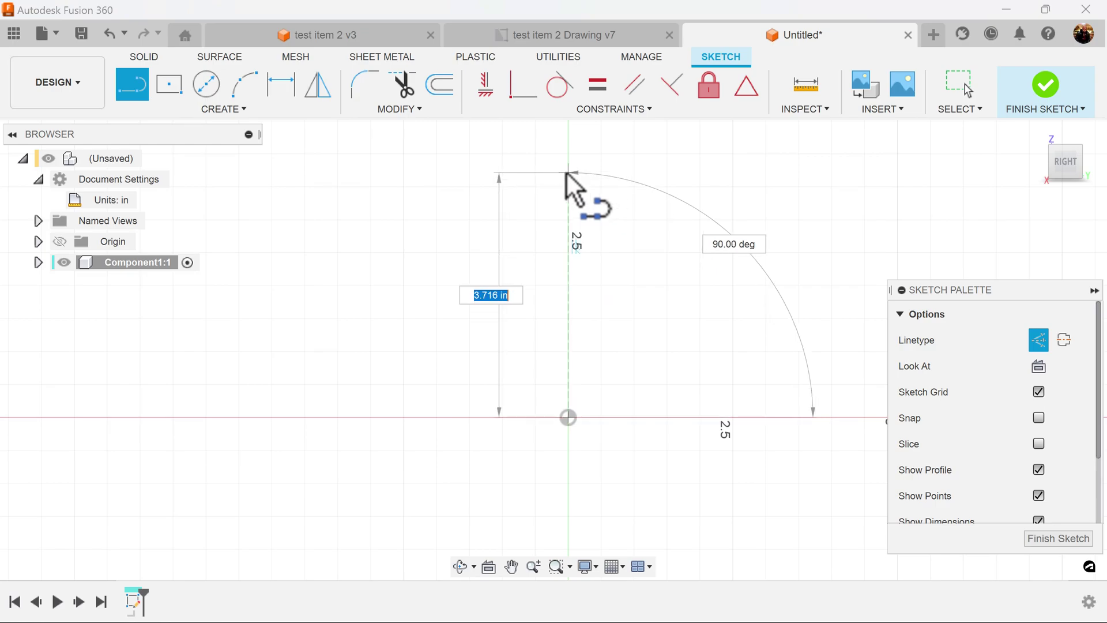
{"action": "key", "text": "Tab"}
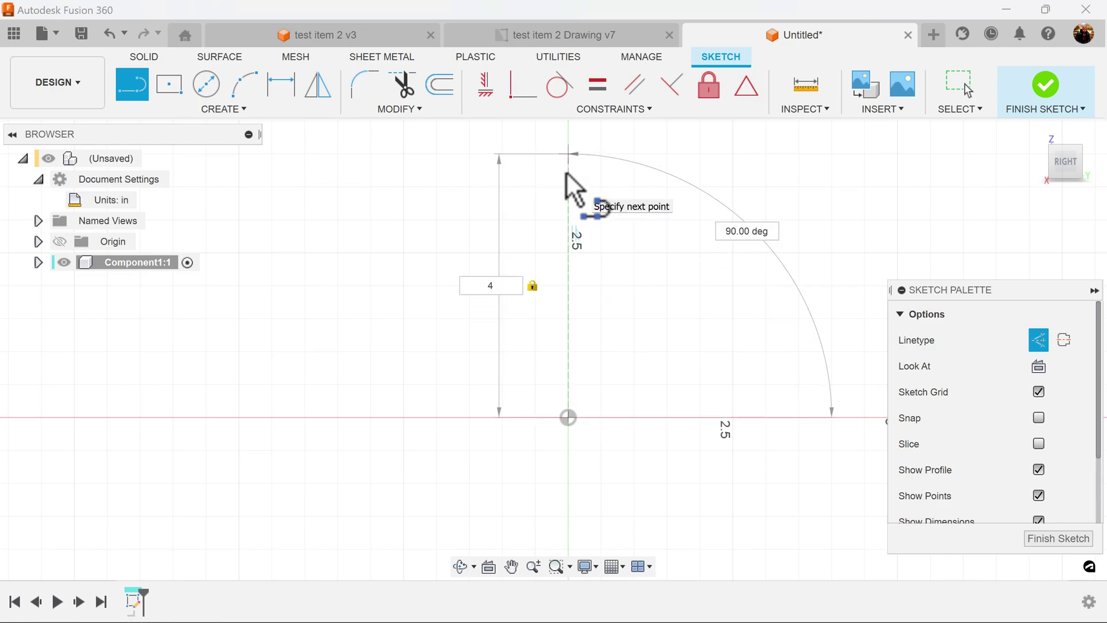
{"action": "key", "text": "Return"}
{"action": "key", "text": "Escape"}
{"action": "mouse_move", "coordinate": [704, 371]}
{"action": "middle_mouse_down"}
{"action": "mouse_move", "coordinate": [652, 403]}
{"action": "mouse_move", "coordinate": [660, 424]}
{"action": "mouse_move", "coordinate": [642, 382]}
{"action": "middle_mouse_up"}
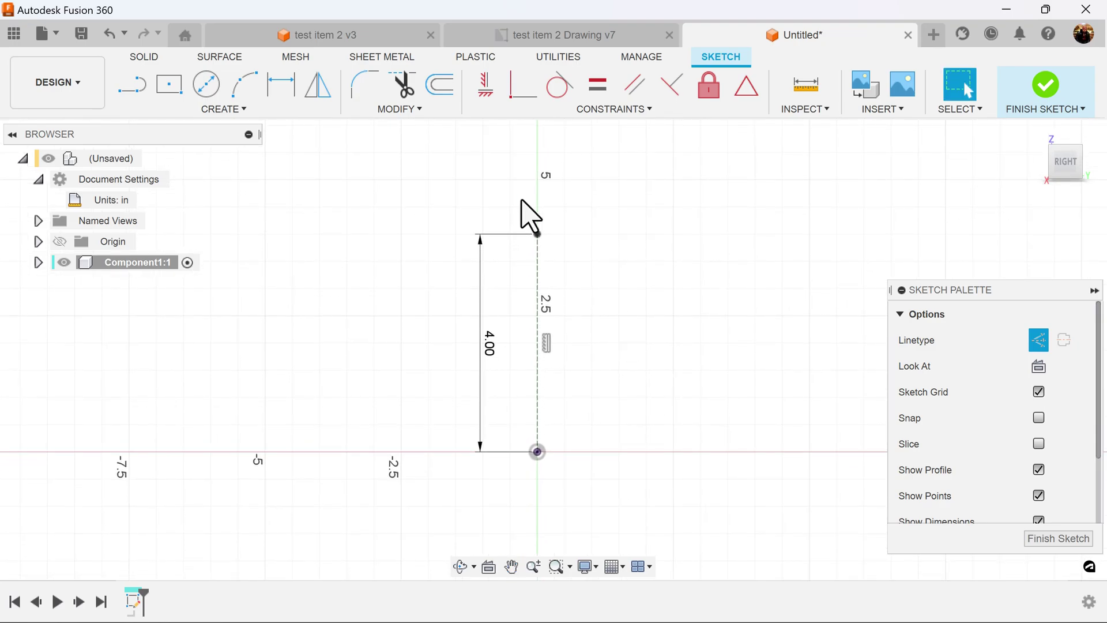
- Add a solid Ø0.563 circle centred on the line's top end
{"action": "left_click", "coordinate": [206, 85]}
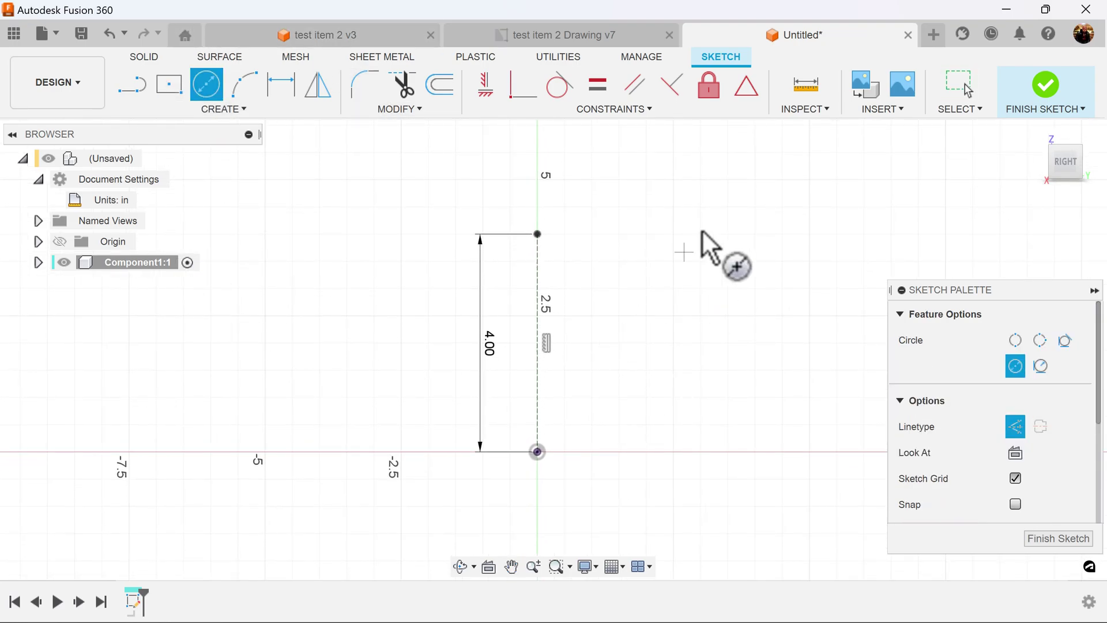
{"action": "left_click", "coordinate": [539, 234]}
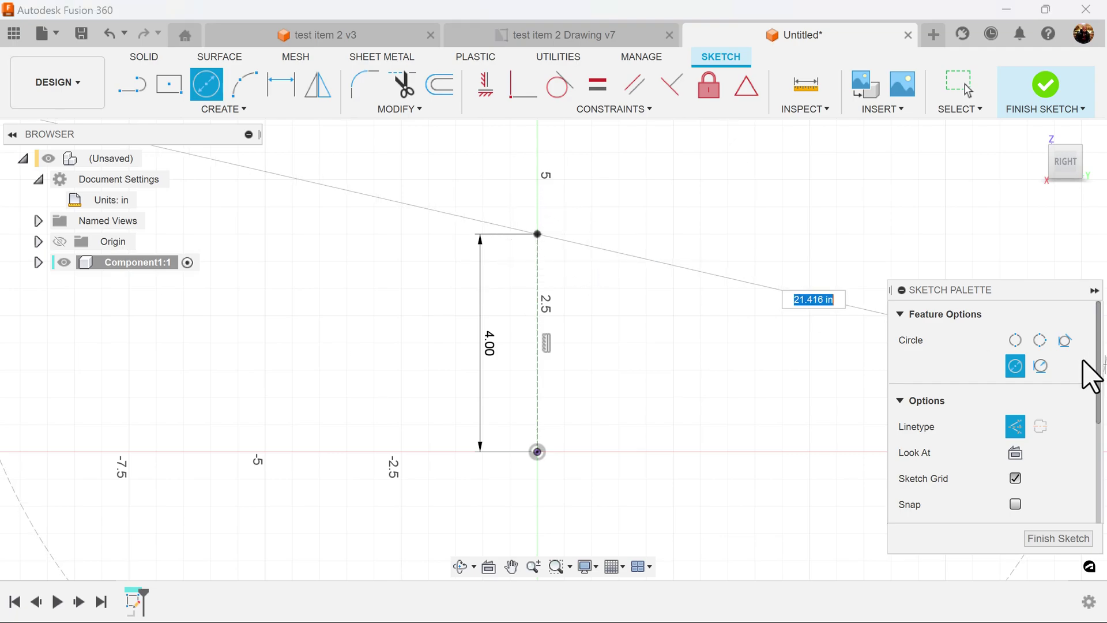
{"action": "left_click", "coordinate": [1014, 428]}
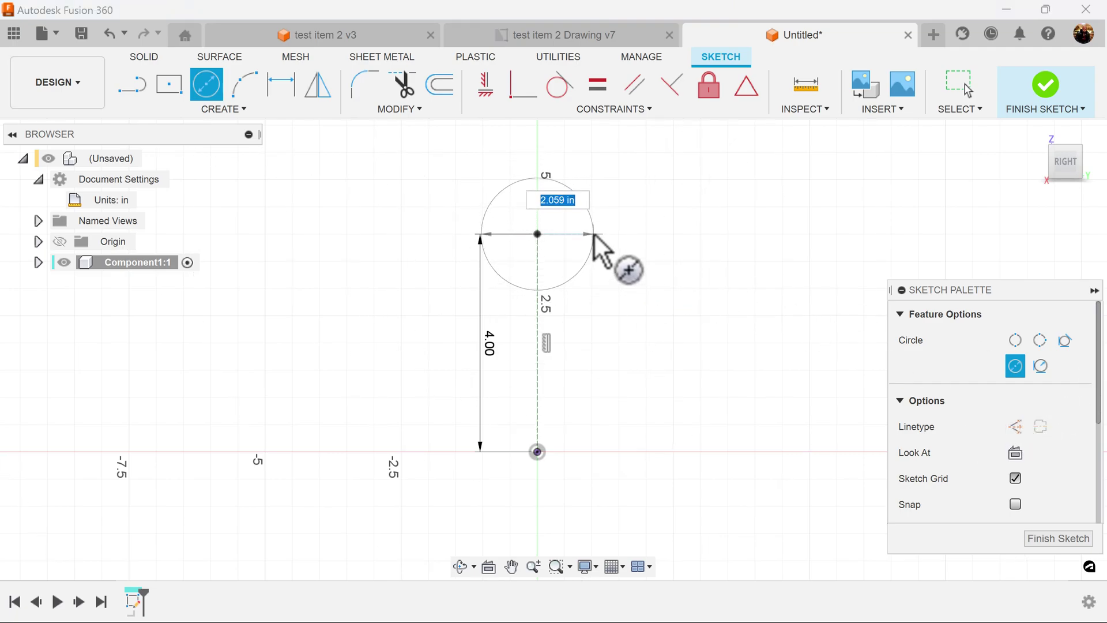
{"action": "type", "text": ".563"}
{"action": "key", "text": "Return"}
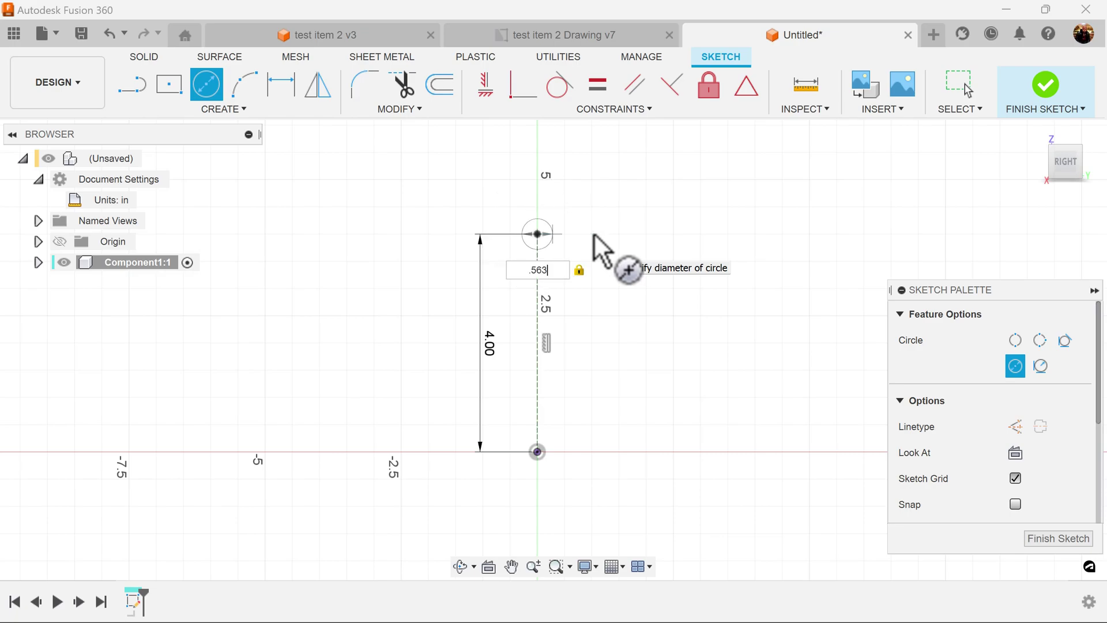
{"action": "key", "text": "Return"}
{"action": "scroll", "coordinate": [593, 233], "scroll_direction": "up", "scroll_amount": 4}
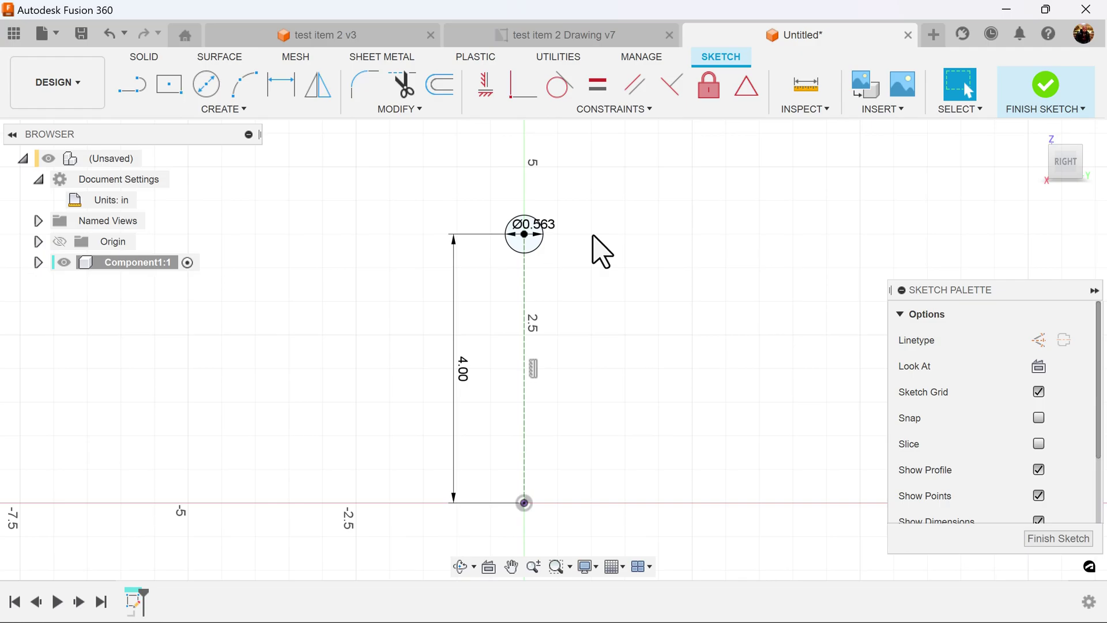
{"action": "middle_click_drag", "start_coordinate": [599, 251], "coordinate": [590, 353]}
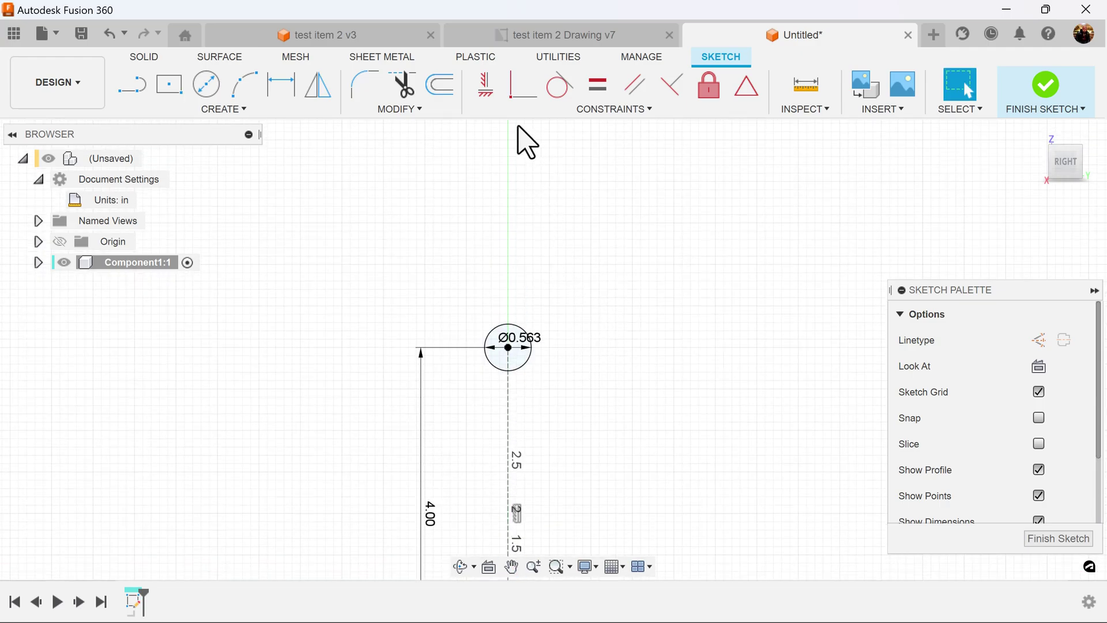
- Offset the circle outward by 0.279 in to form the tube ring
{"action": "left_click", "coordinate": [439, 86]}
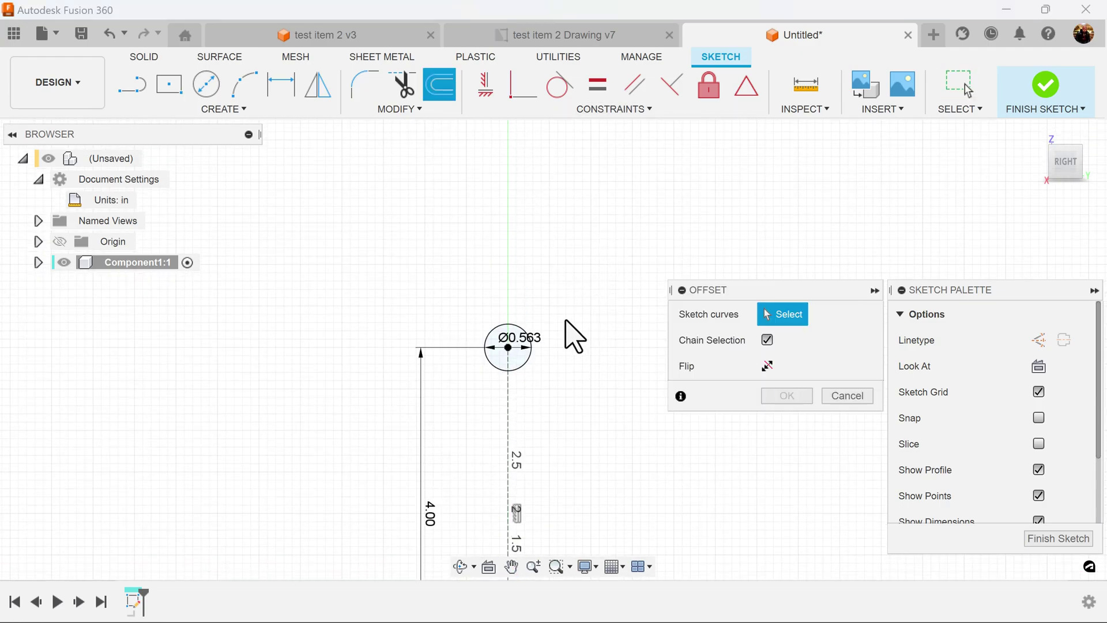
{"action": "left_click", "coordinate": [515, 332]}
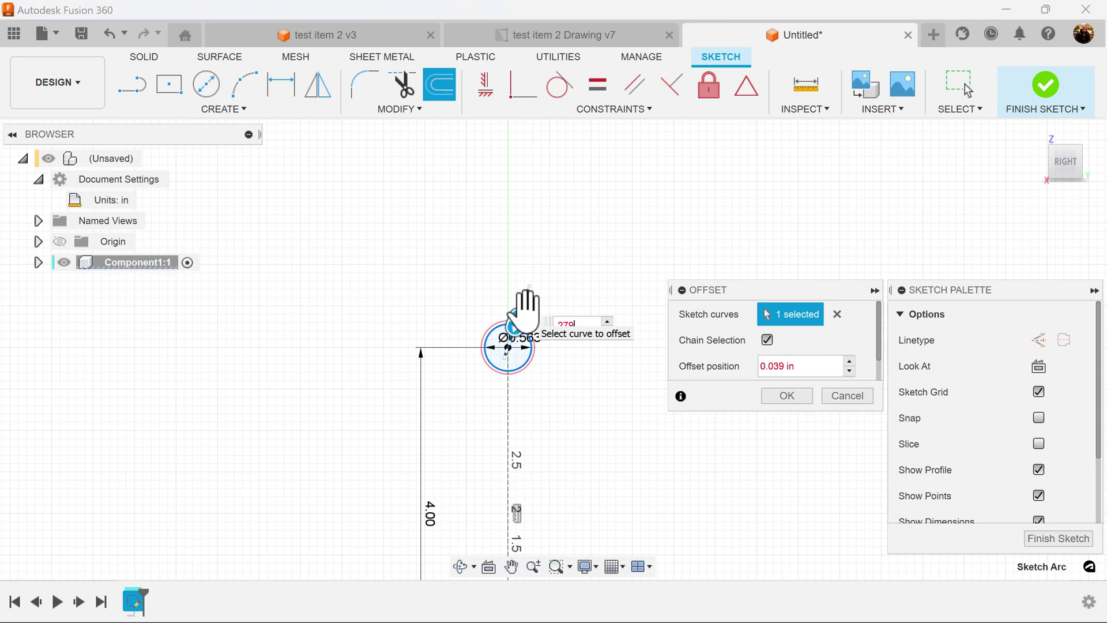
{"action": "left_click", "coordinate": [807, 398]}
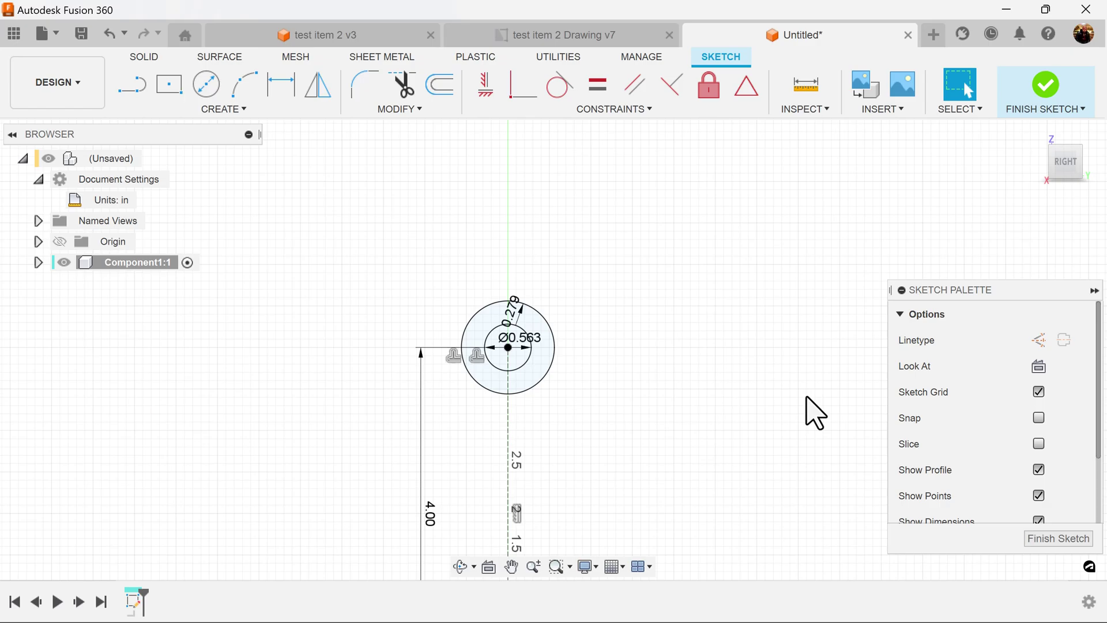
{"action": "scroll", "coordinate": [778, 429], "scroll_direction": "down", "scroll_amount": 3}
{"action": "mouse_move", "coordinate": [775, 444]}
{"action": "middle_mouse_down"}
{"action": "mouse_move", "coordinate": [699, 235]}
{"action": "mouse_move", "coordinate": [698, 284]}
{"action": "middle_mouse_up"}
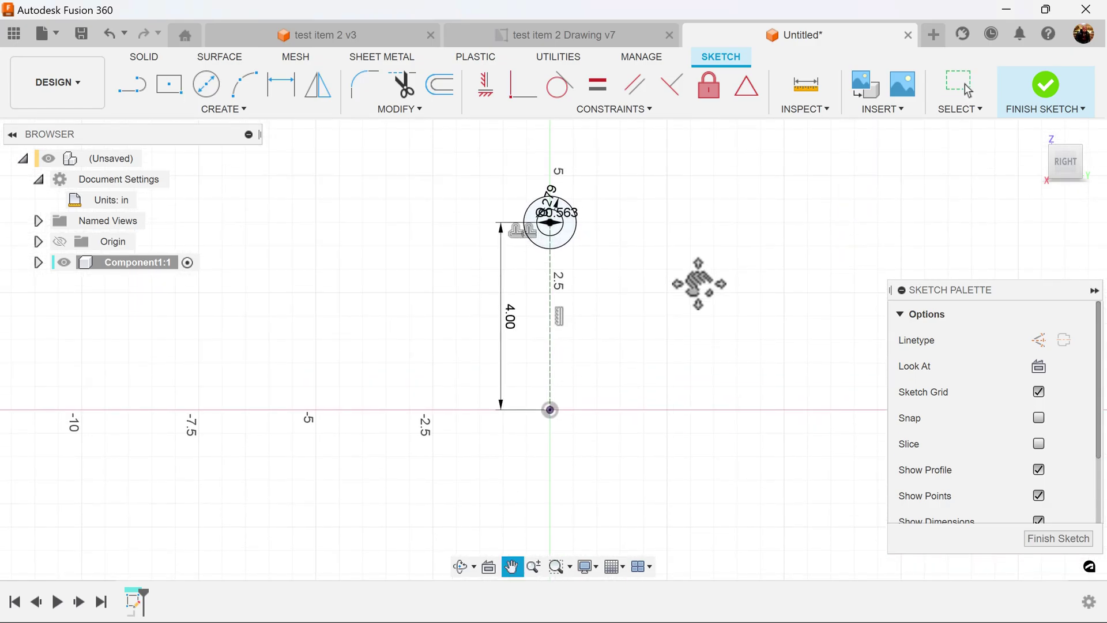
{"action": "middle_click_drag", "start_coordinate": [703, 228], "coordinate": [682, 228]}
- Draw a semicircular centre-point arc at the origin and fix its centre and end points
{"action": "left_click", "coordinate": [239, 115]}
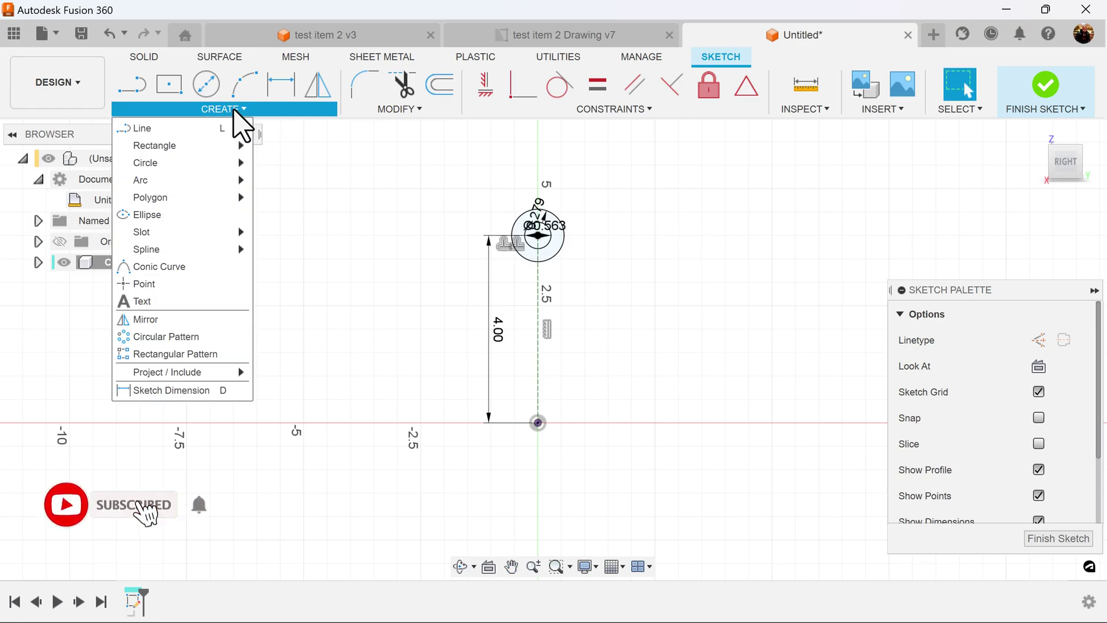
{"action": "mouse_move", "coordinate": [163, 180]}
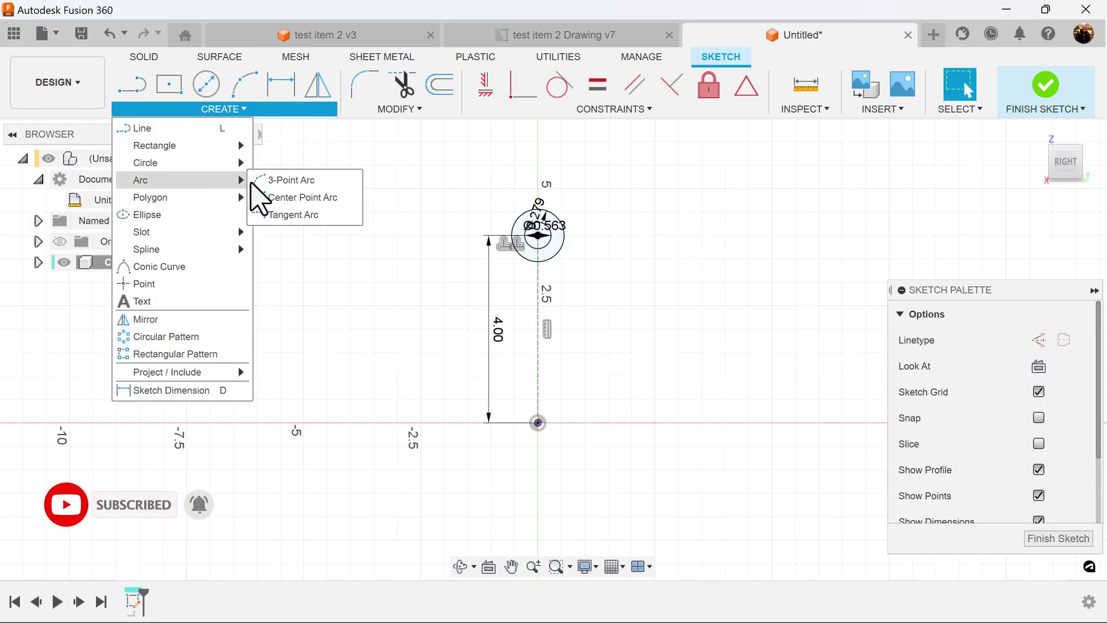
{"action": "left_click", "coordinate": [293, 199]}
{"action": "left_click", "coordinate": [538, 423]}
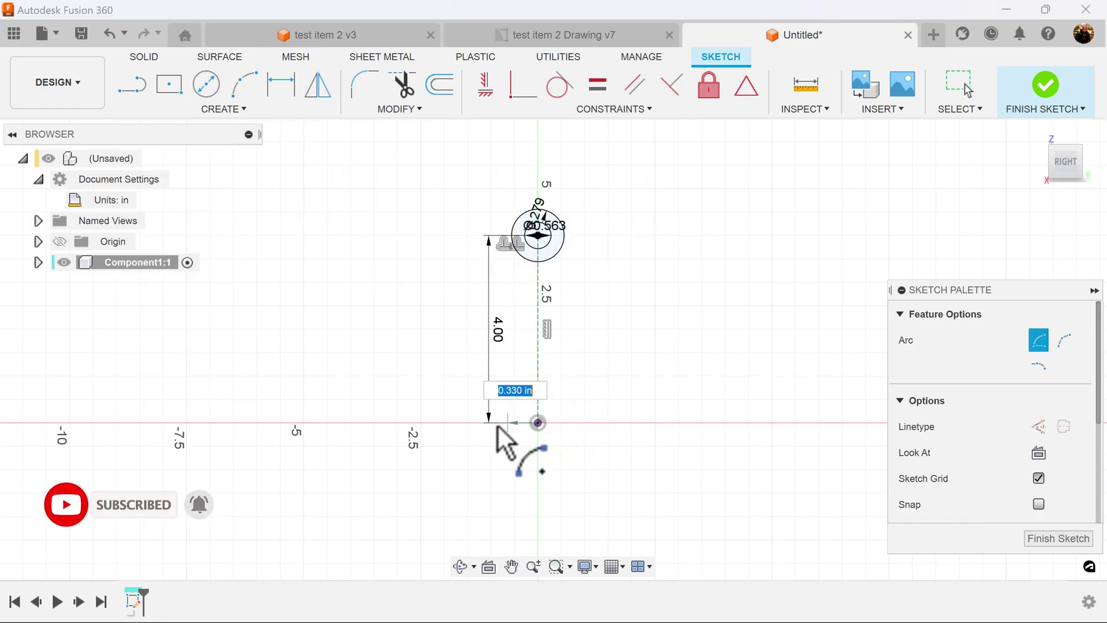
{"action": "left_click", "coordinate": [463, 423]}
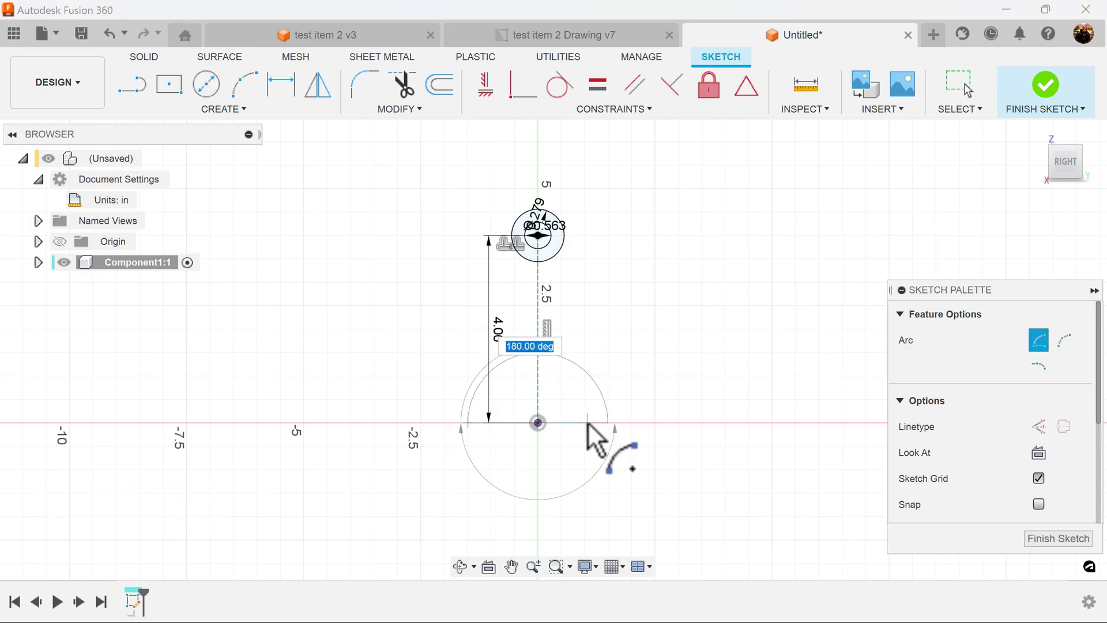
{"action": "left_click", "coordinate": [587, 422]}
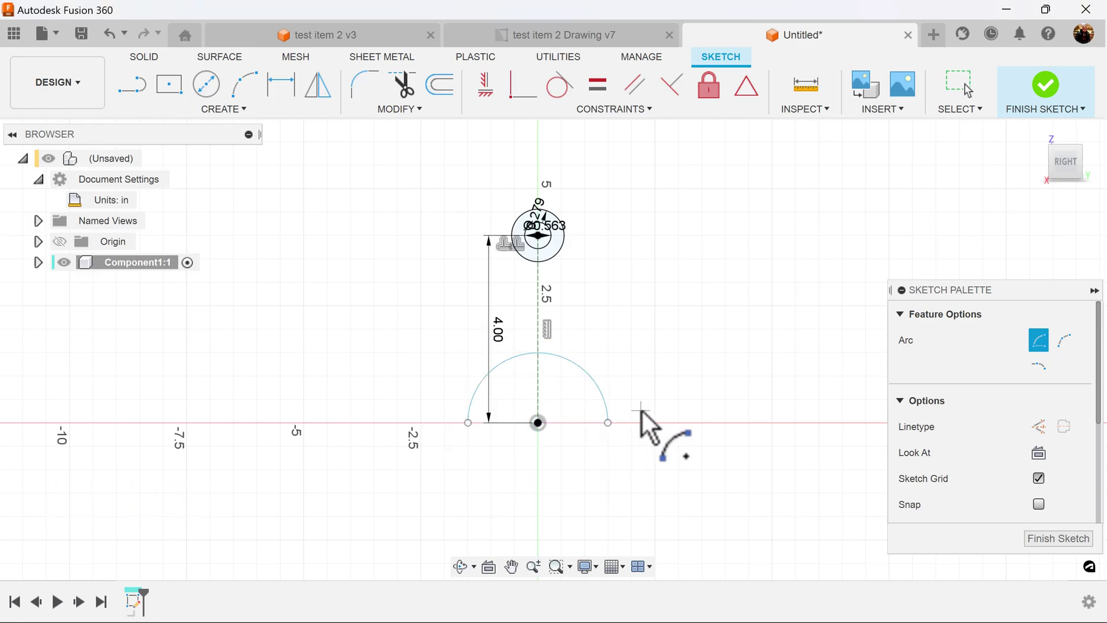
{"action": "scroll", "coordinate": [647, 425], "scroll_direction": "up", "scroll_amount": 2}
{"action": "left_click", "coordinate": [486, 86]}
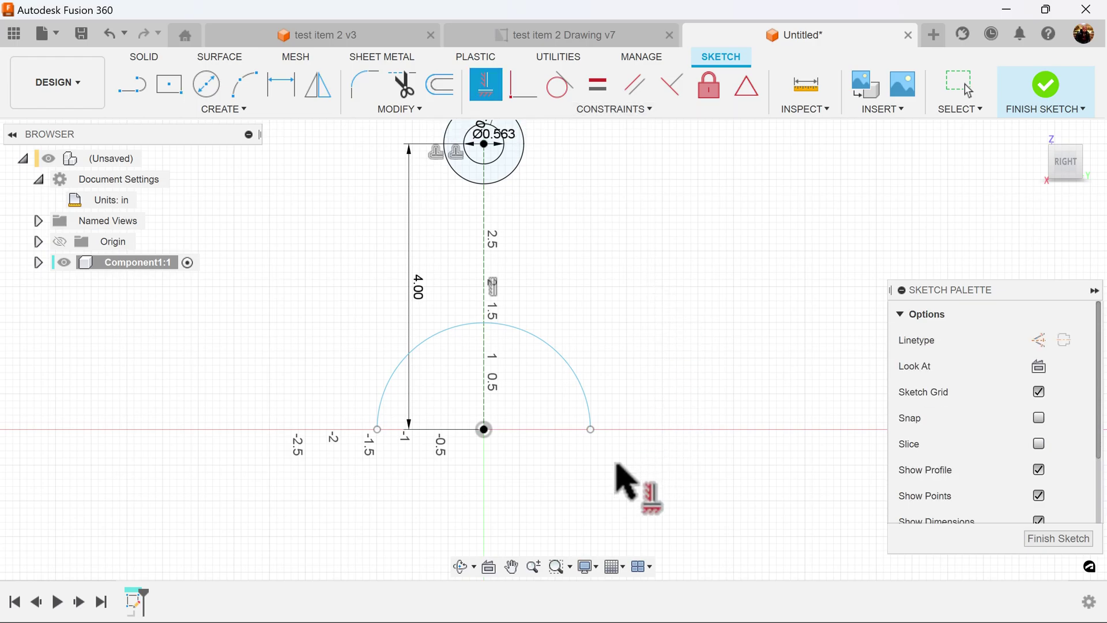
{"action": "left_click", "coordinate": [484, 430]}
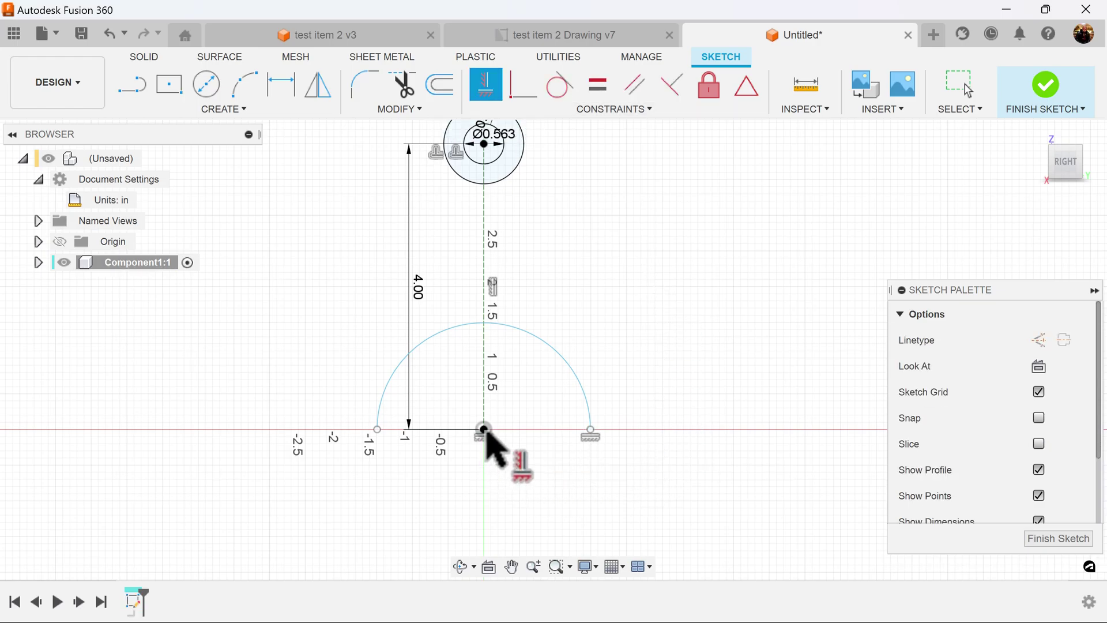
{"action": "left_click", "coordinate": [378, 430]}
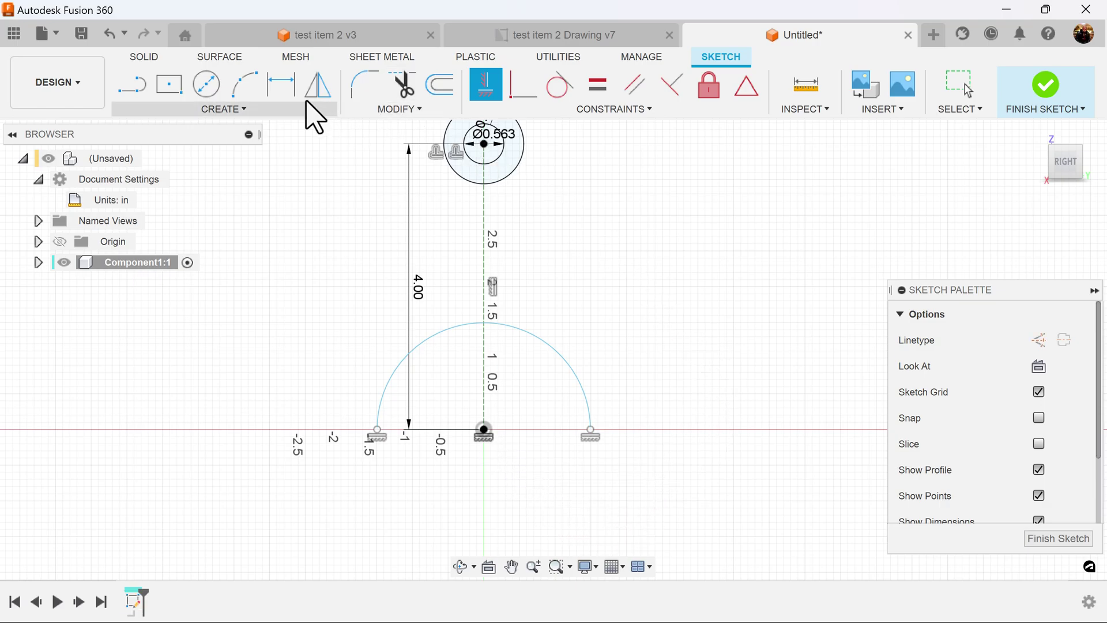
- Dimension the saddle arc's radius to 0.625 in
{"action": "left_click", "coordinate": [284, 93]}
{"action": "left_click", "coordinate": [549, 347]}
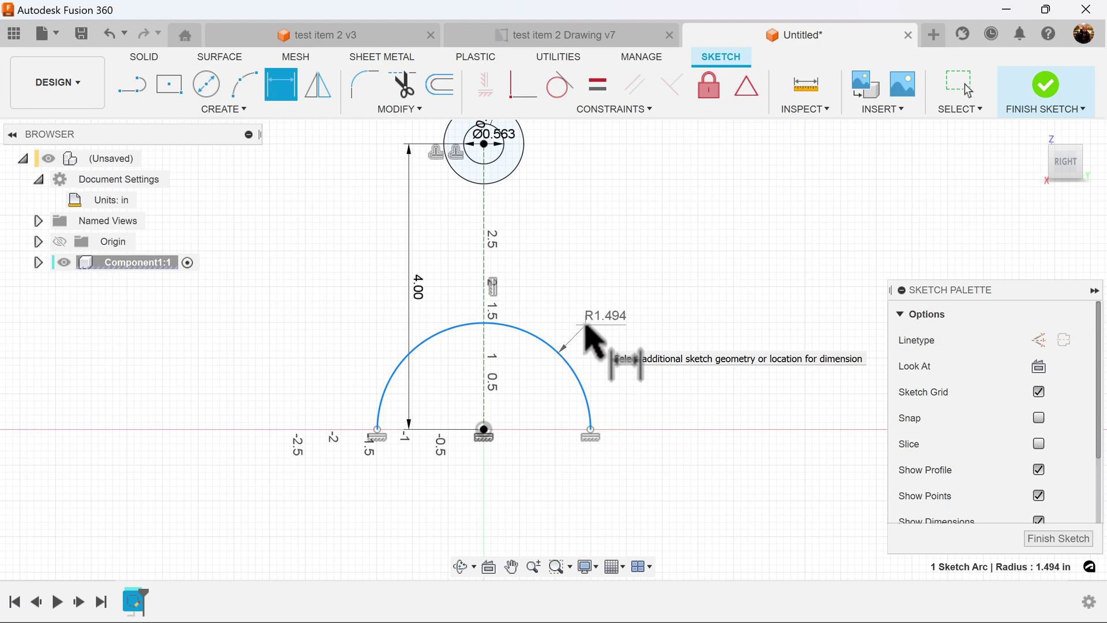
{"action": "left_click", "coordinate": [585, 326]}
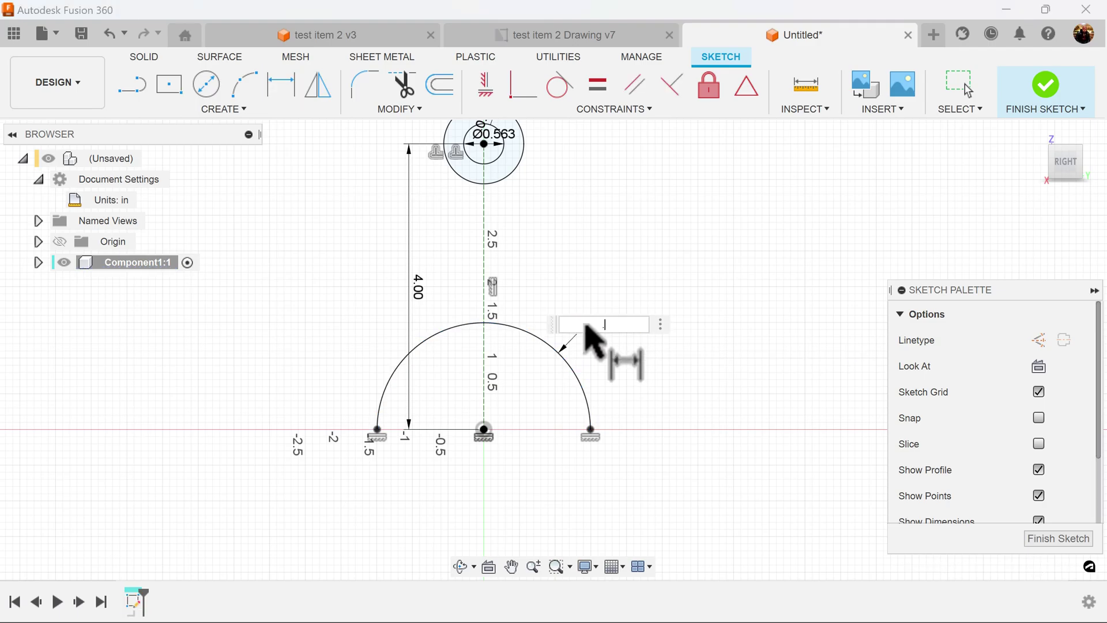
{"action": "key", "text": "Return"}
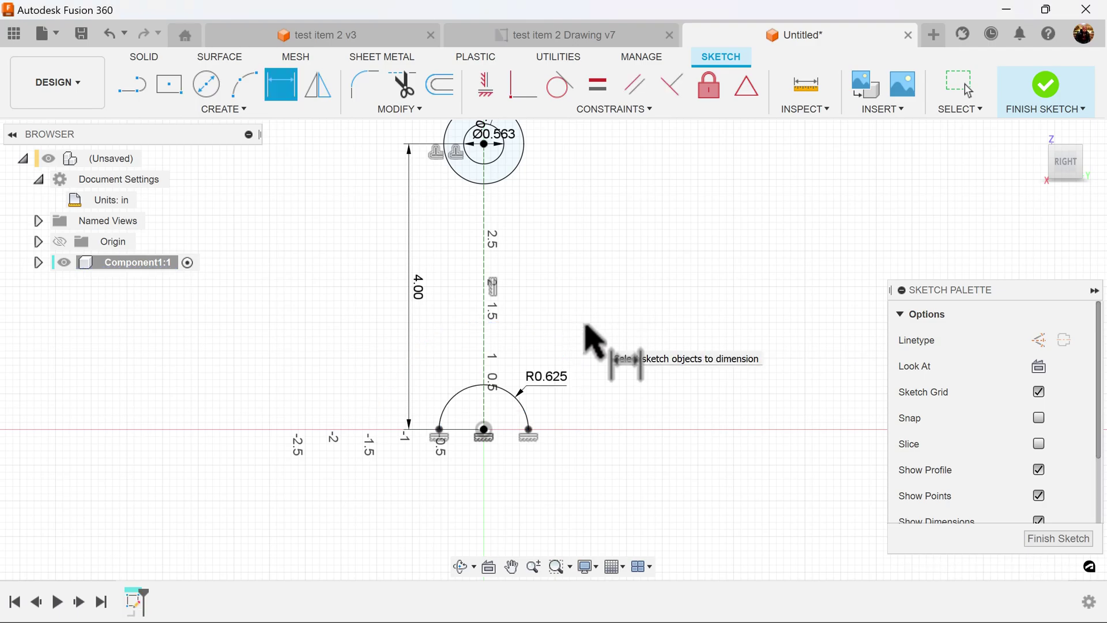
{"action": "scroll", "coordinate": [582, 415], "scroll_direction": "up", "scroll_amount": 3}
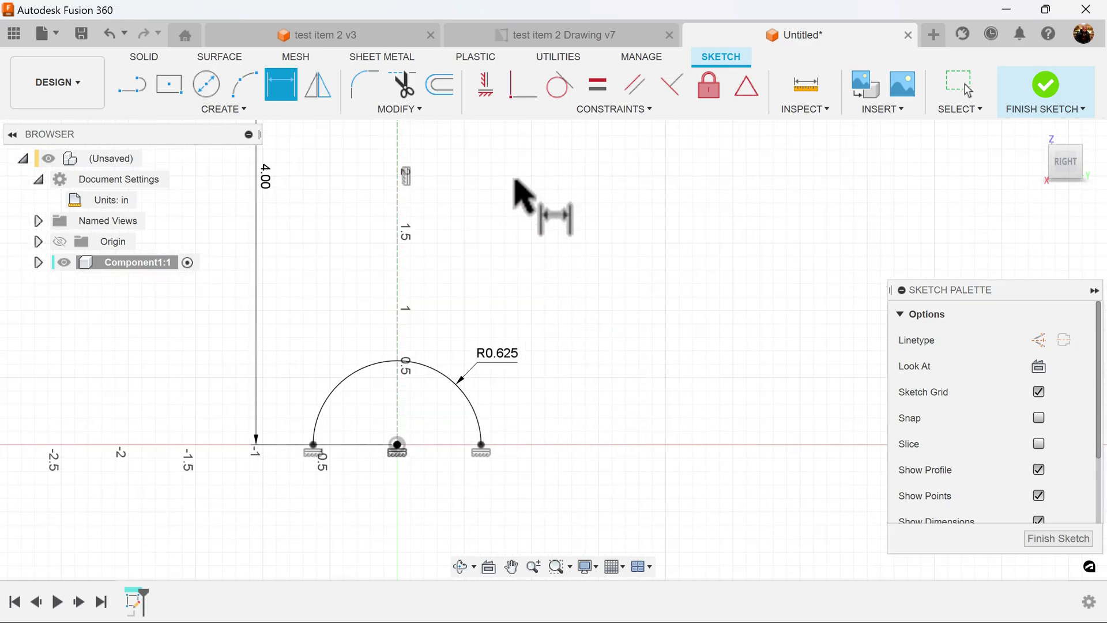
{"action": "left_click", "coordinate": [444, 89]}
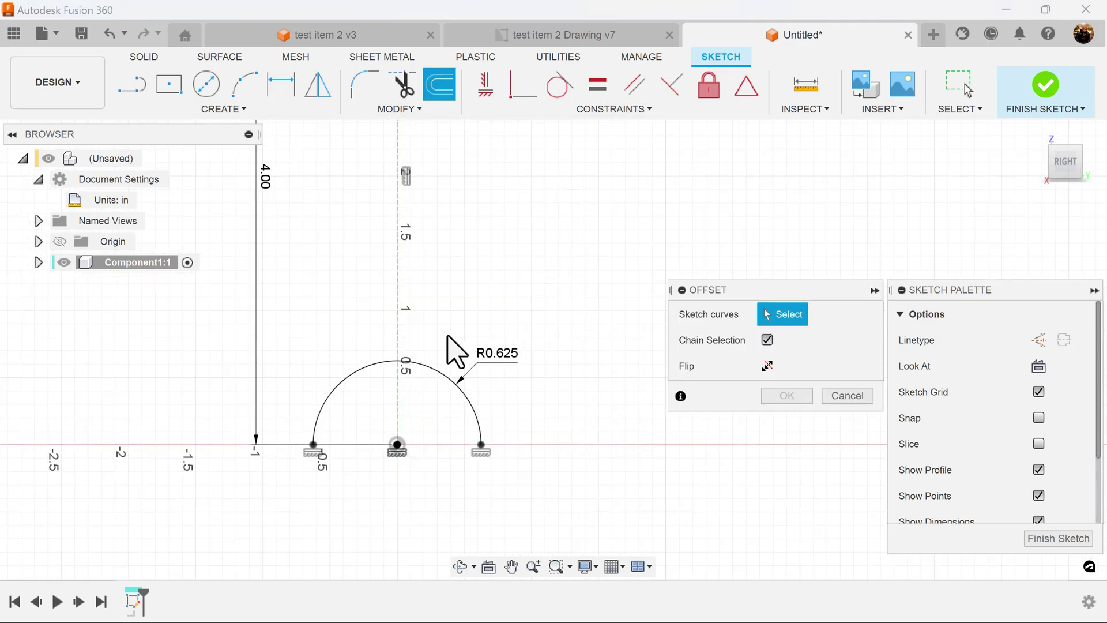
- Offset the saddle arc outward by 0.5 in
{"action": "left_click", "coordinate": [424, 368]}
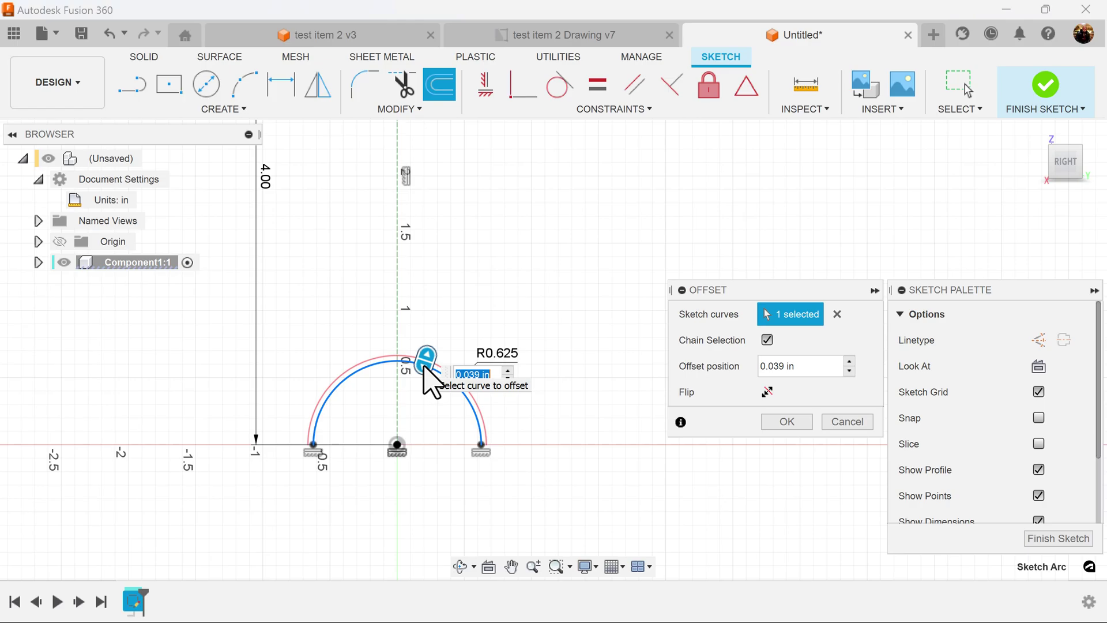
{"action": "type", "text": ".5"}
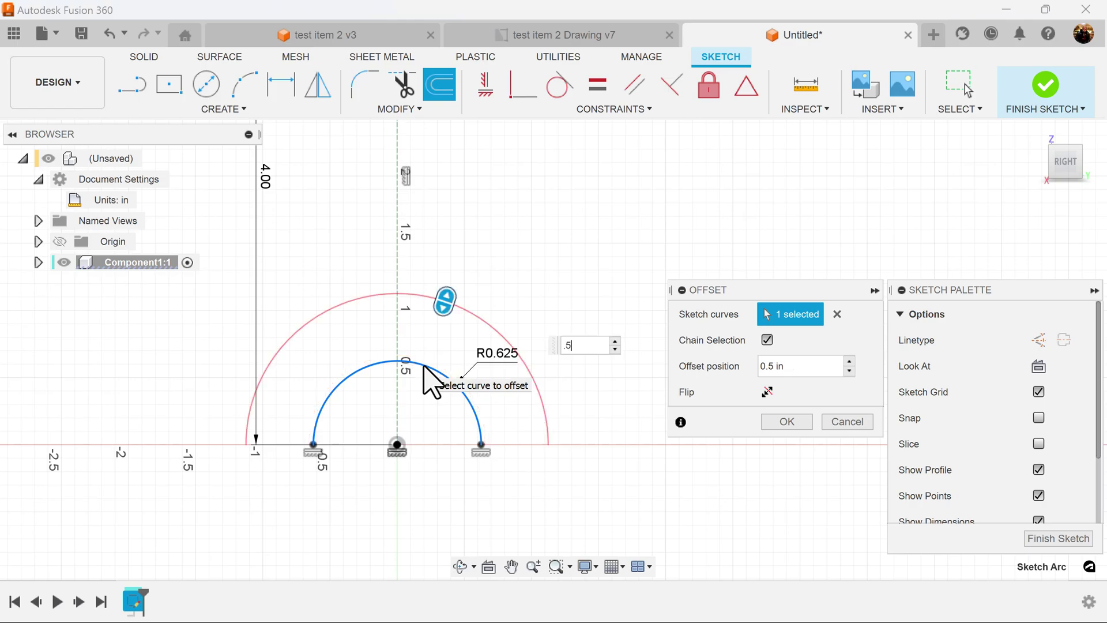
{"action": "key", "text": "Return"}
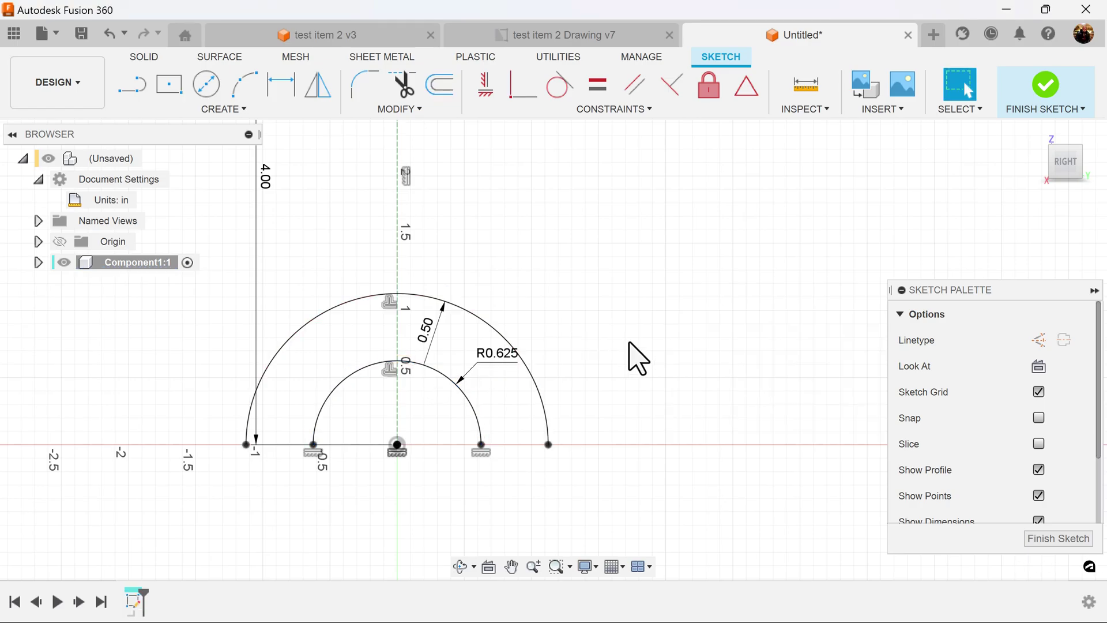
{"action": "middle_click_drag", "start_coordinate": [638, 331], "coordinate": [683, 306]}
- Join both arc ends with lines and move the R0.625 label beside the arc
{"action": "left_click", "coordinate": [141, 88]}
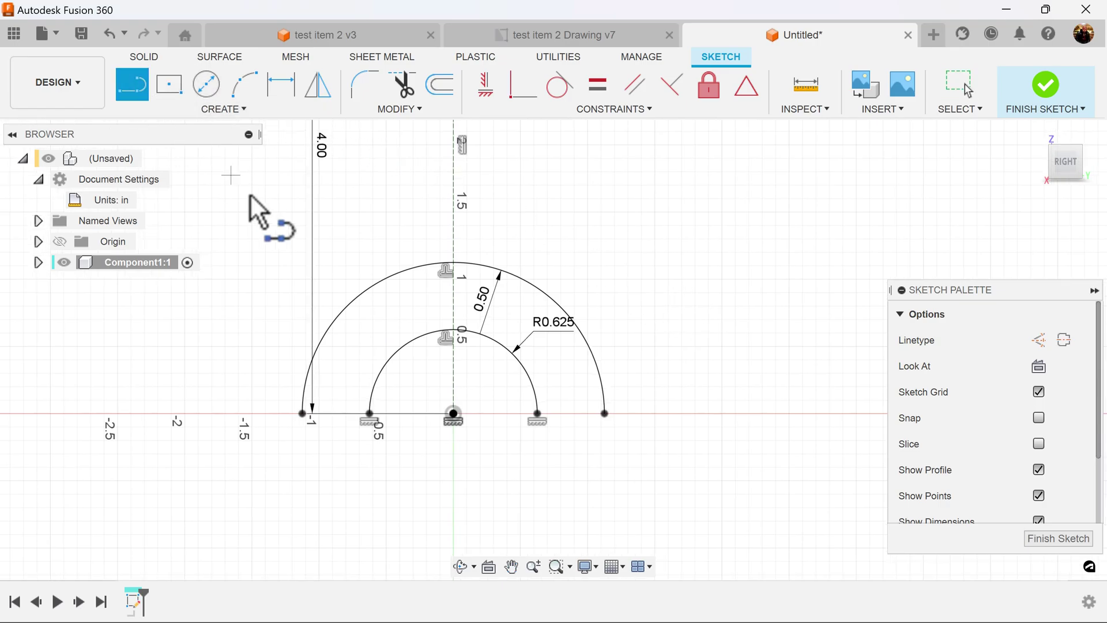
{"action": "left_click", "coordinate": [303, 412]}
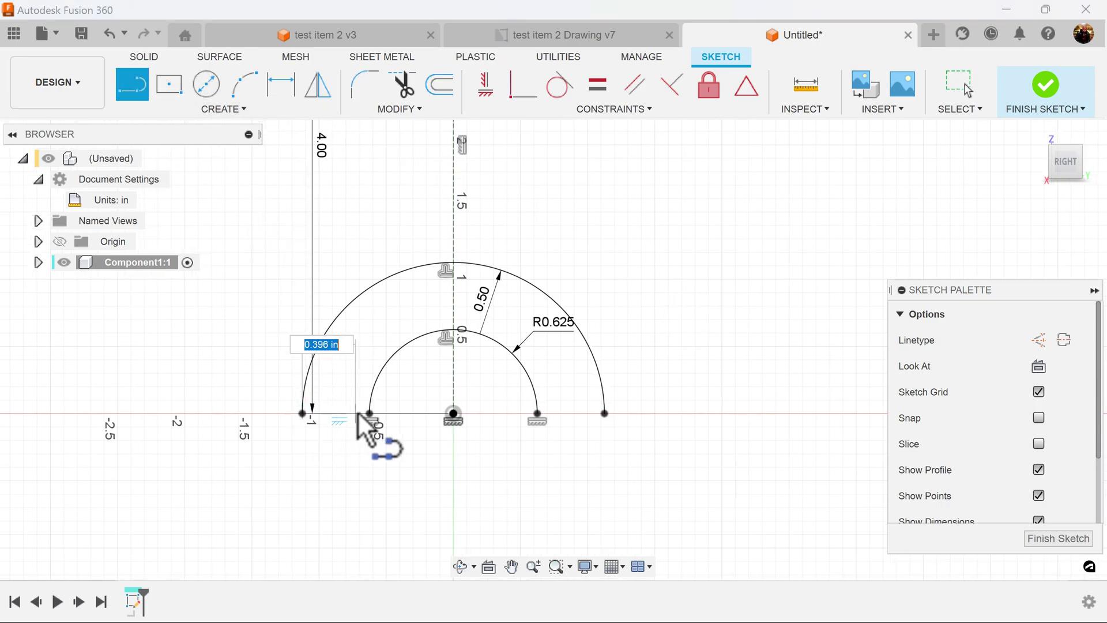
{"action": "double_click", "coordinate": [369, 412]}
{"action": "left_click_drag", "start_coordinate": [537, 413], "coordinate": [604, 413]}
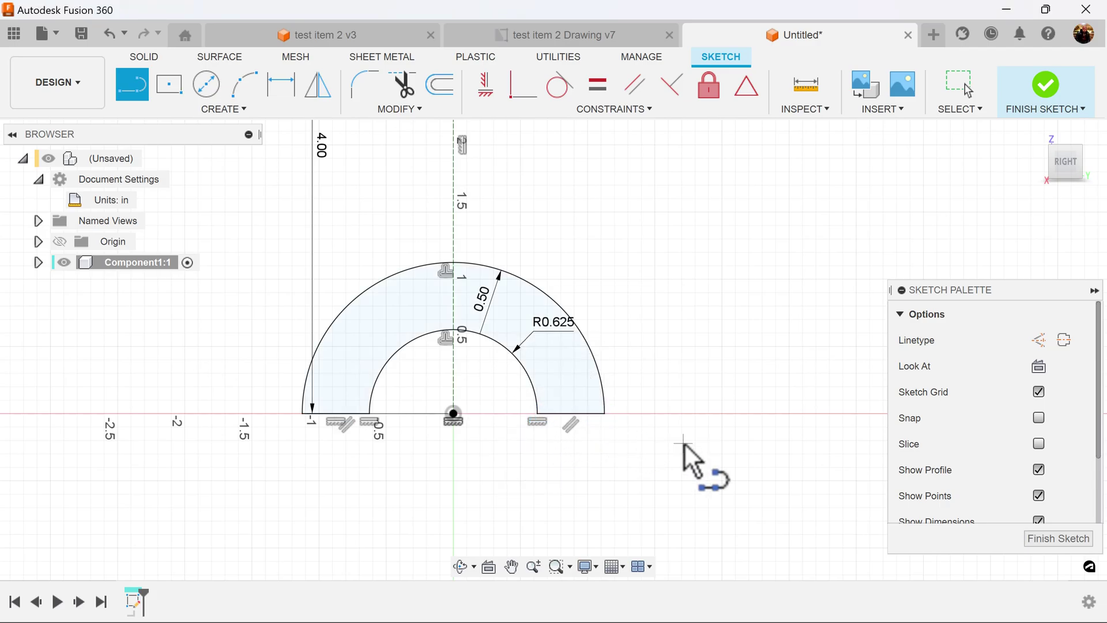
{"action": "scroll", "coordinate": [685, 460], "scroll_direction": "down", "scroll_amount": 5}
{"action": "mouse_move", "coordinate": [724, 451]}
{"action": "middle_mouse_down"}
{"action": "mouse_move", "coordinate": [739, 421]}
{"action": "mouse_move", "coordinate": [699, 425]}
{"action": "middle_mouse_up"}
{"action": "key", "text": "Escape"}
{"action": "left_click", "coordinate": [449, 368]}
{"action": "left_click_drag", "start_coordinate": [593, 441], "coordinate": [614, 453]}
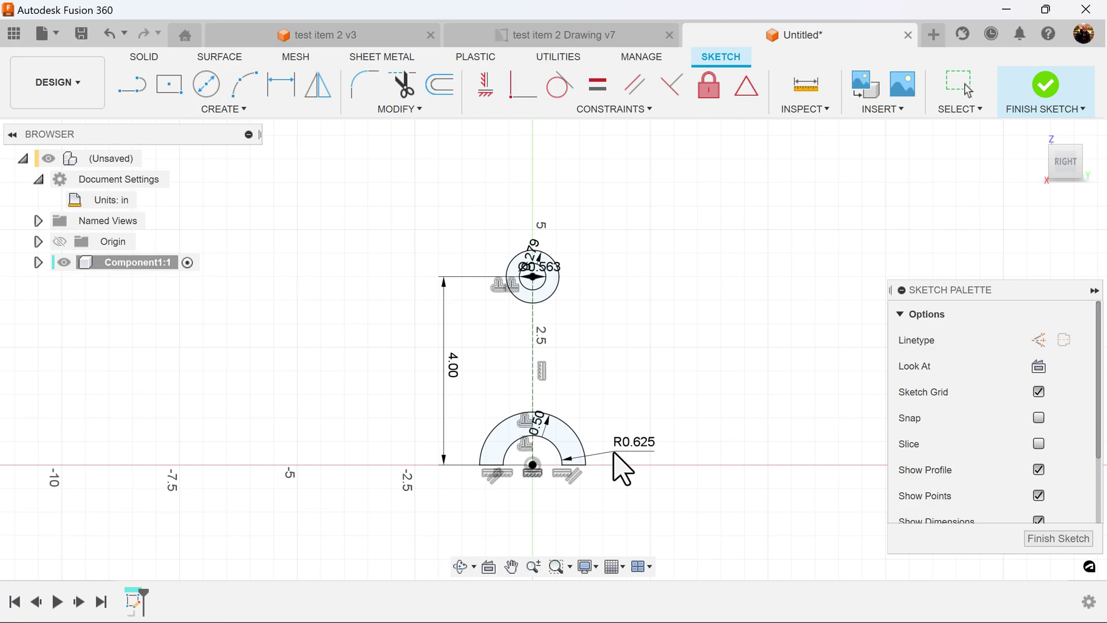
- Dimension the 0.50 gap between the saddle arcs and the 0.279 ring wall
{"action": "left_click", "coordinate": [558, 420]}
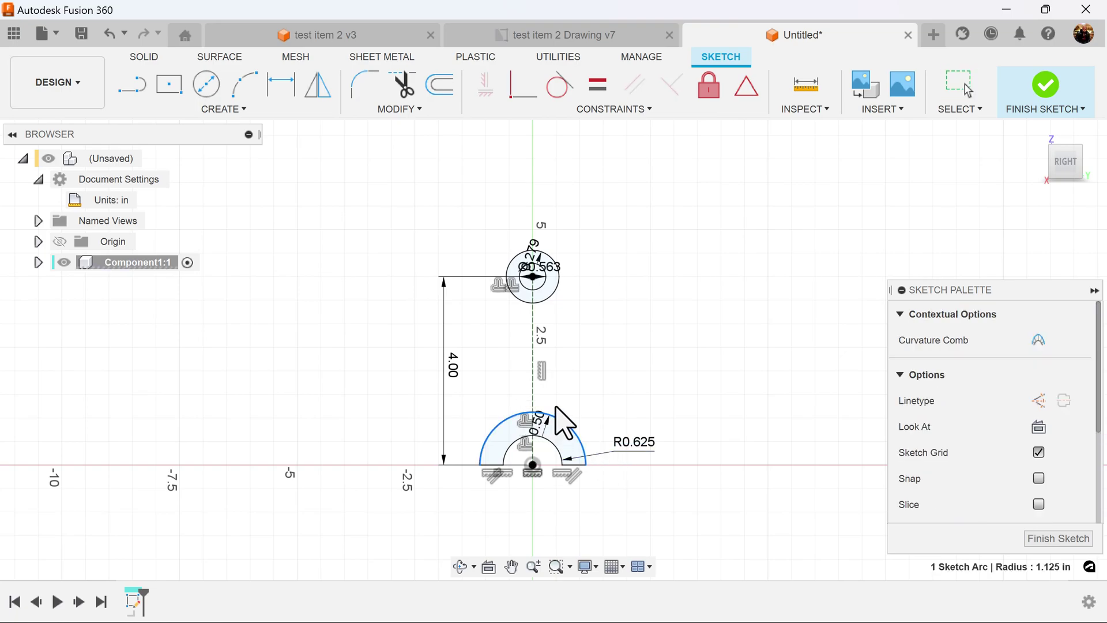
{"action": "left_click", "coordinate": [548, 447]}
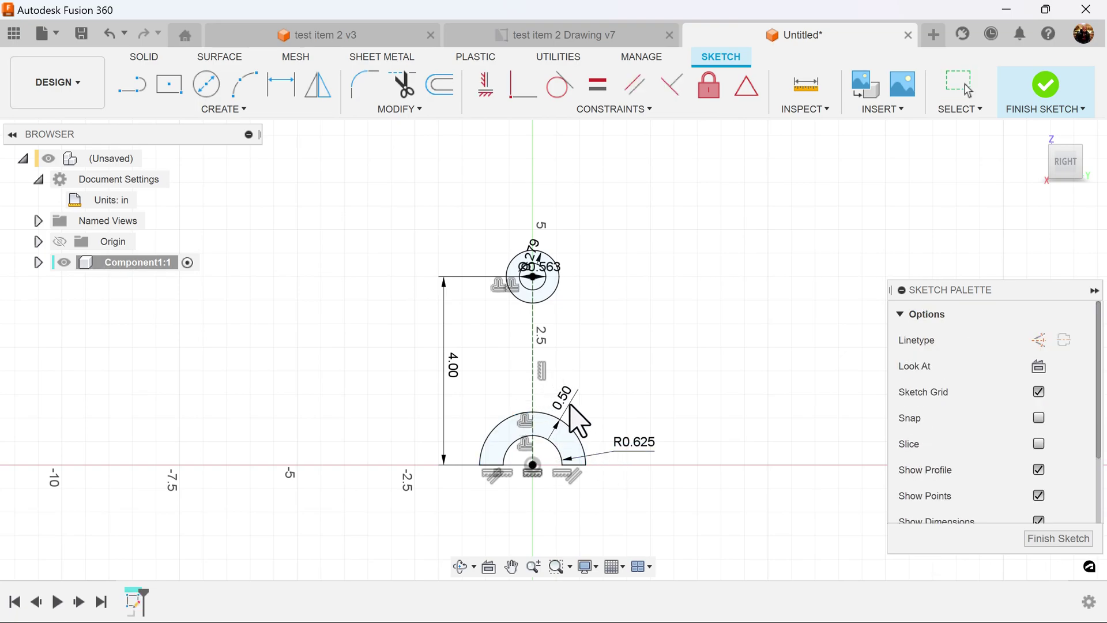
{"action": "left_click", "coordinate": [573, 420]}
{"action": "left_click", "coordinate": [534, 248]}
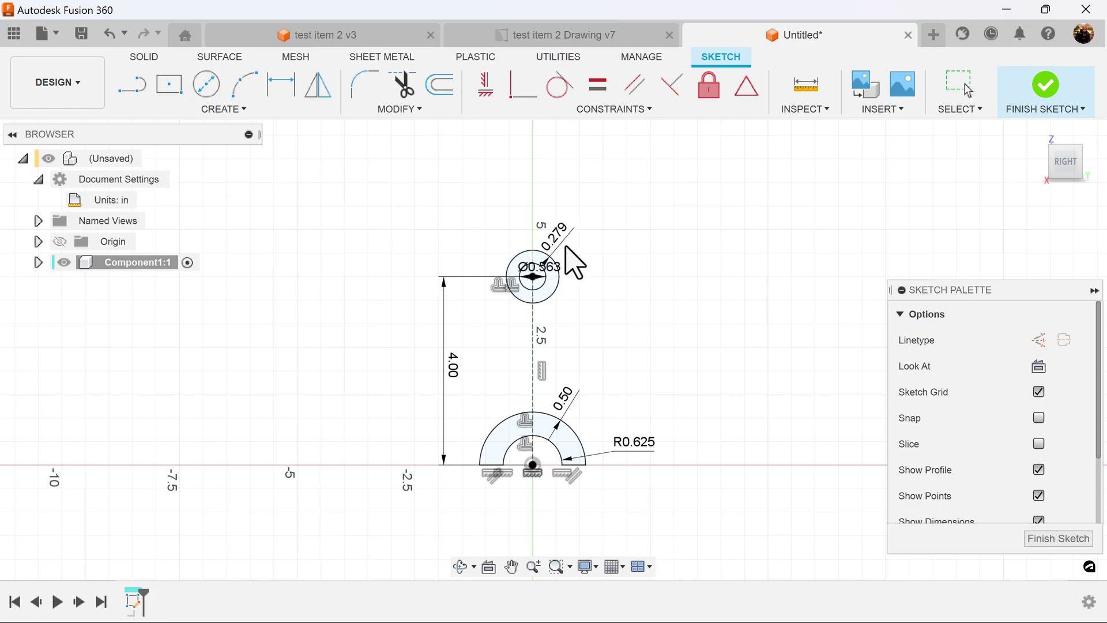
{"action": "left_click", "coordinate": [563, 232]}
{"action": "key", "text": "Escape"}
- Move the Ø0.563 bore dimension outside the top ring, to its right
{"action": "left_click", "coordinate": [552, 287]}
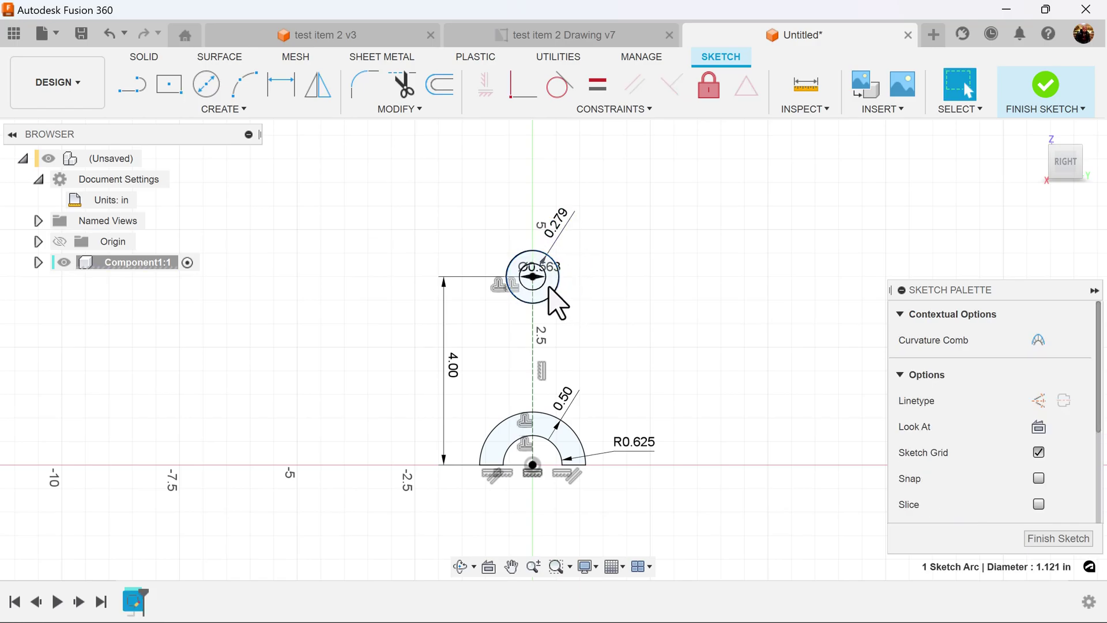
{"action": "left_click", "coordinate": [536, 277]}
{"action": "scroll", "coordinate": [538, 285], "scroll_direction": "up", "scroll_amount": 3}
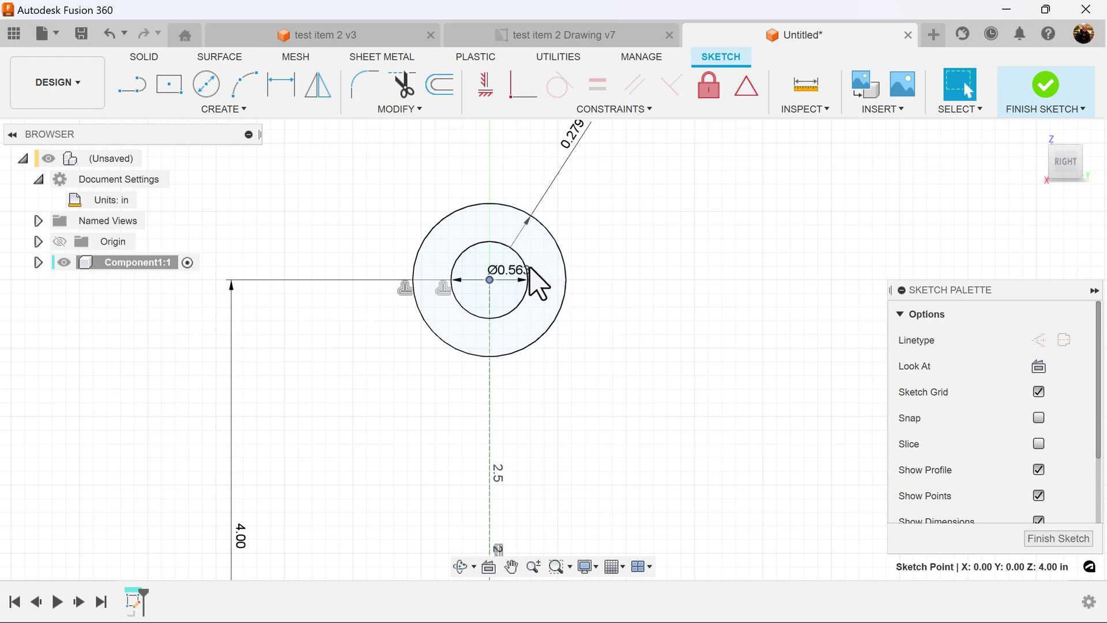
{"action": "left_click", "coordinate": [588, 348]}
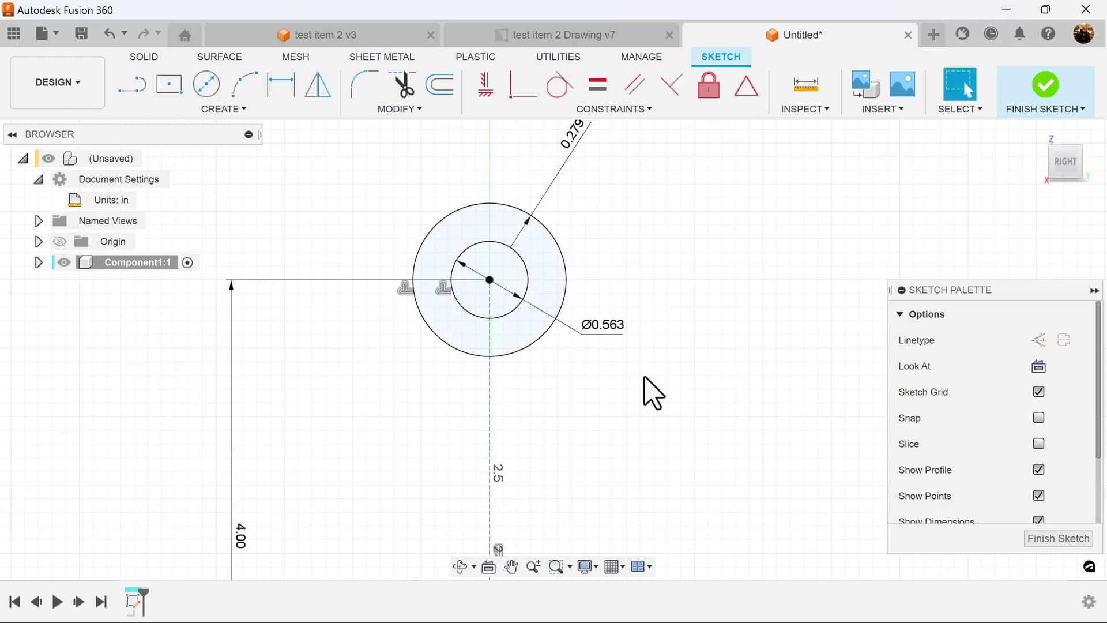
{"action": "scroll", "coordinate": [662, 398], "scroll_direction": "down", "scroll_amount": 3}
{"action": "scroll", "coordinate": [692, 407], "scroll_direction": "down", "scroll_amount": 2}
{"action": "mouse_move", "coordinate": [728, 415]}
{"action": "middle_mouse_down"}
{"action": "mouse_move", "coordinate": [679, 292]}
{"action": "mouse_move", "coordinate": [642, 304]}
{"action": "middle_mouse_up"}
{"action": "left_click", "coordinate": [132, 85]}
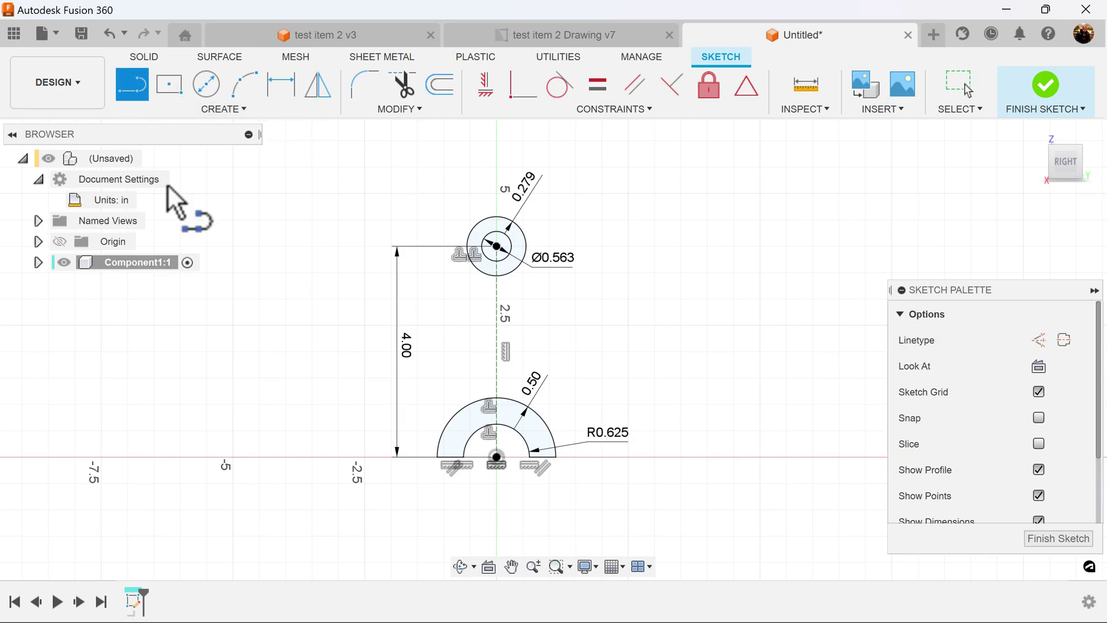
{"action": "scroll", "coordinate": [461, 298], "scroll_direction": "up", "scroll_amount": 2}
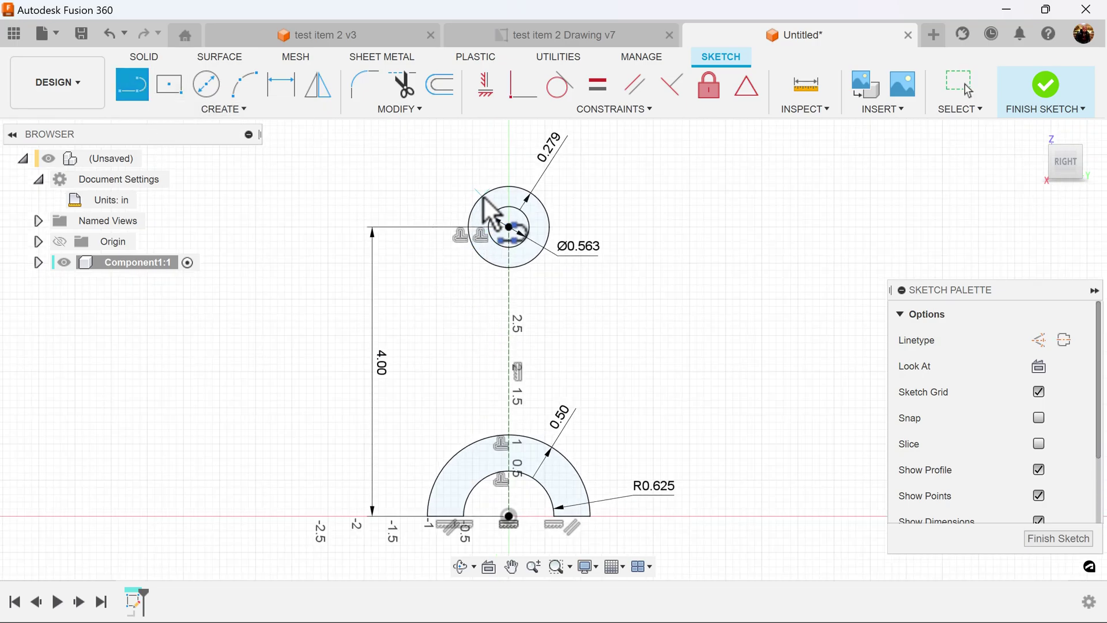
- Draw two slanted lines from the ring's sides tangent to the outer saddle arc, then finish the sketch
{"action": "left_click", "coordinate": [470, 219]}
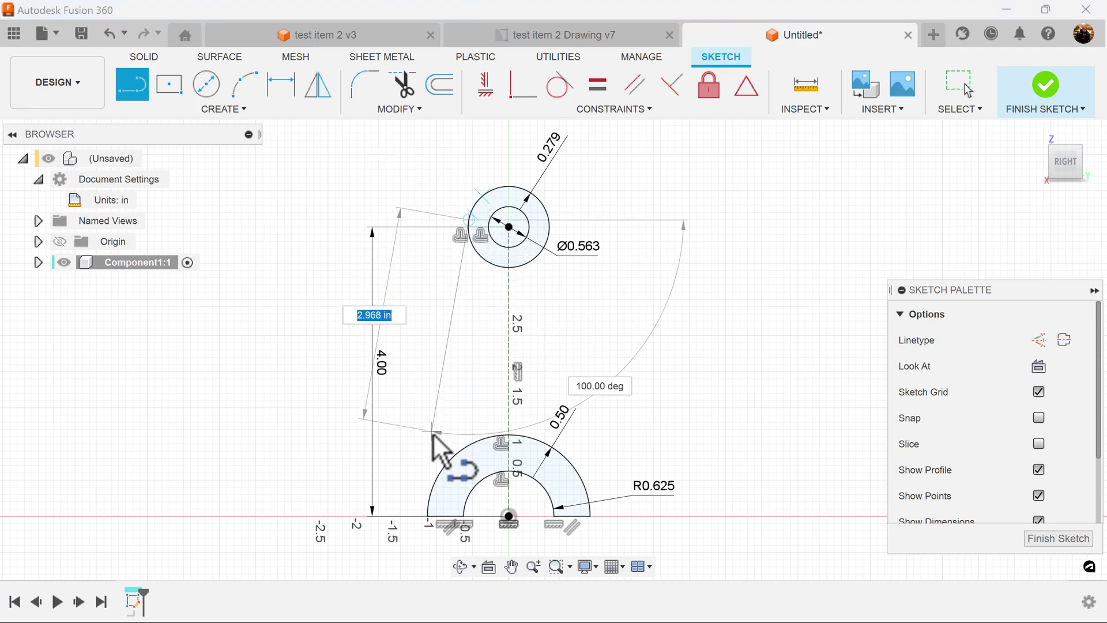
{"action": "left_click", "coordinate": [429, 502]}
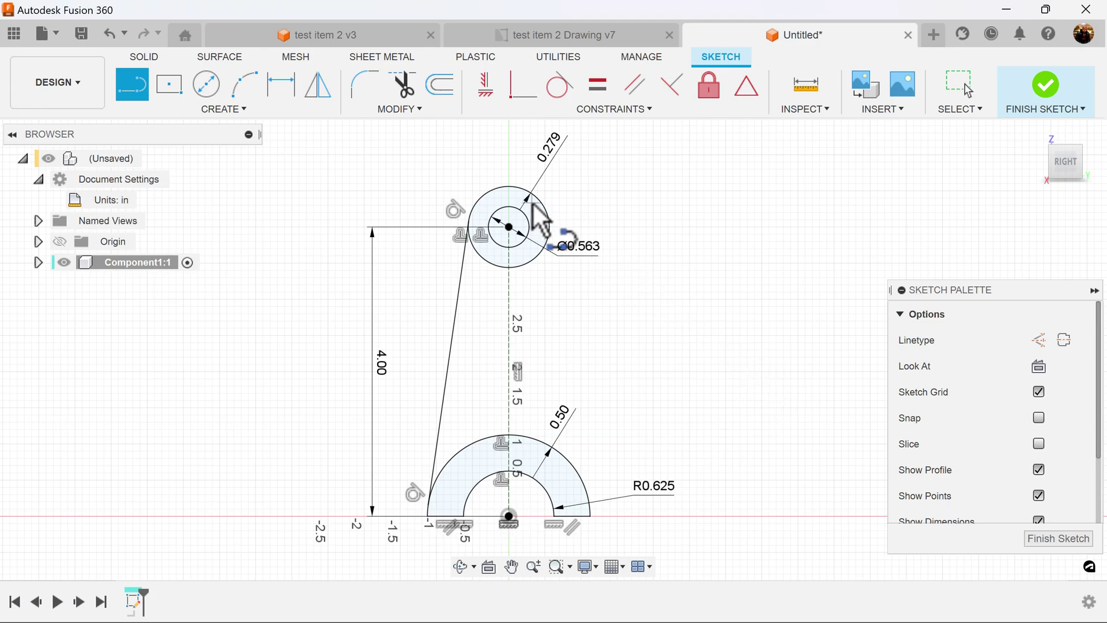
{"action": "left_click", "coordinate": [547, 219]}
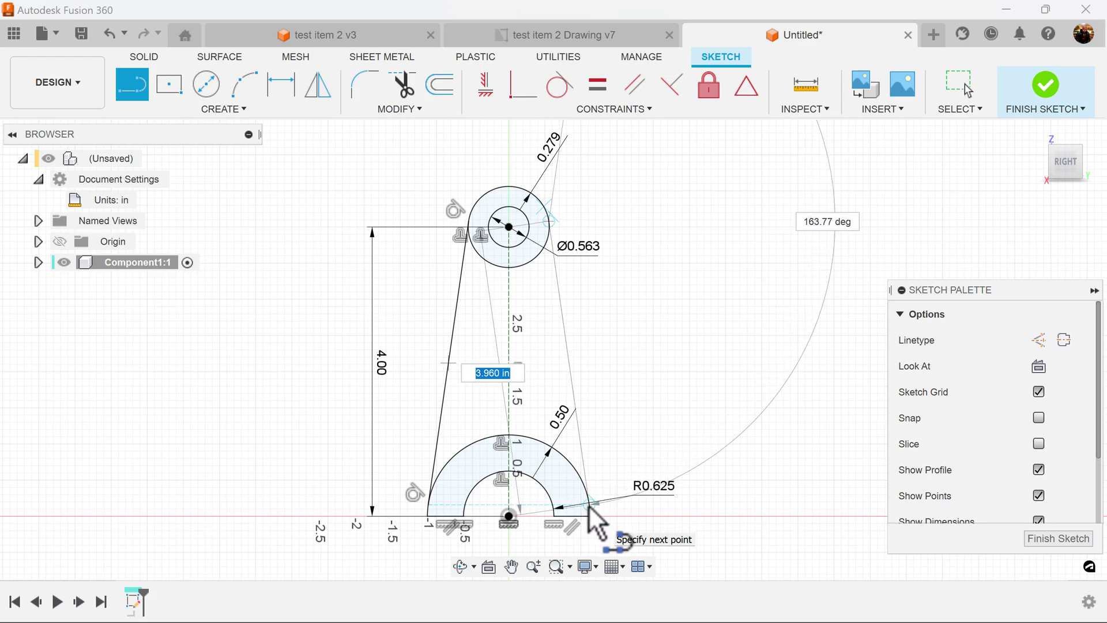
{"action": "key", "text": "Escape"}
{"action": "scroll", "coordinate": [694, 444], "scroll_direction": "down", "scroll_amount": 3}
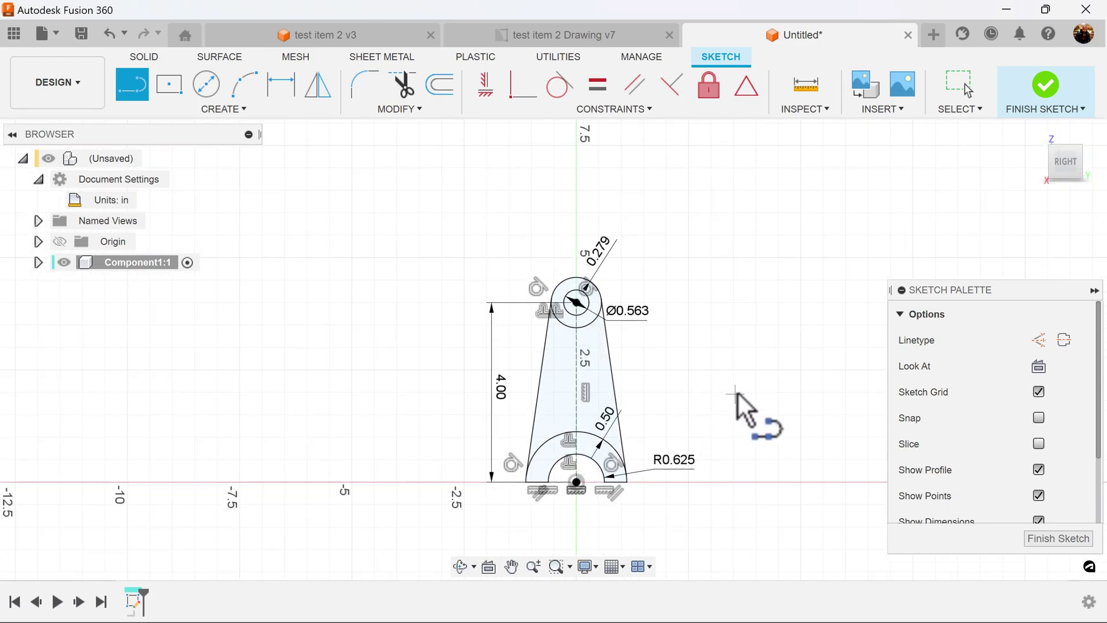
{"action": "key", "text": "Escape"}
{"action": "middle_click_drag", "start_coordinate": [736, 402], "coordinate": [685, 351]}
{"action": "left_click", "coordinate": [1067, 540]}
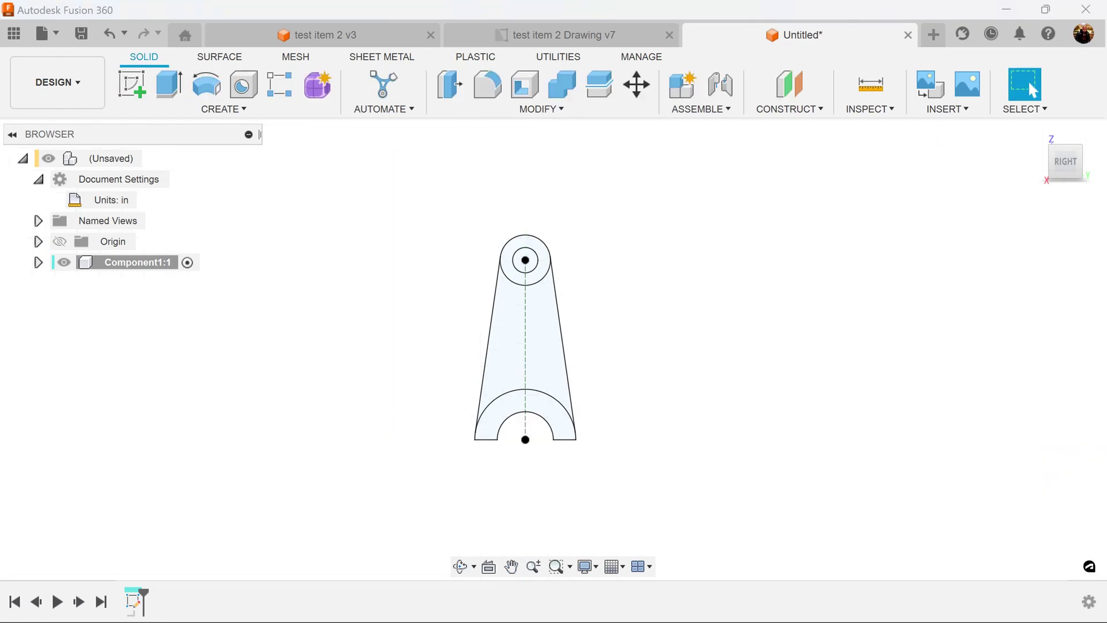
- Extrude the tube ring and saddle profiles symmetrically to a 3 in whole length
{"action": "left_click", "coordinate": [169, 87]}
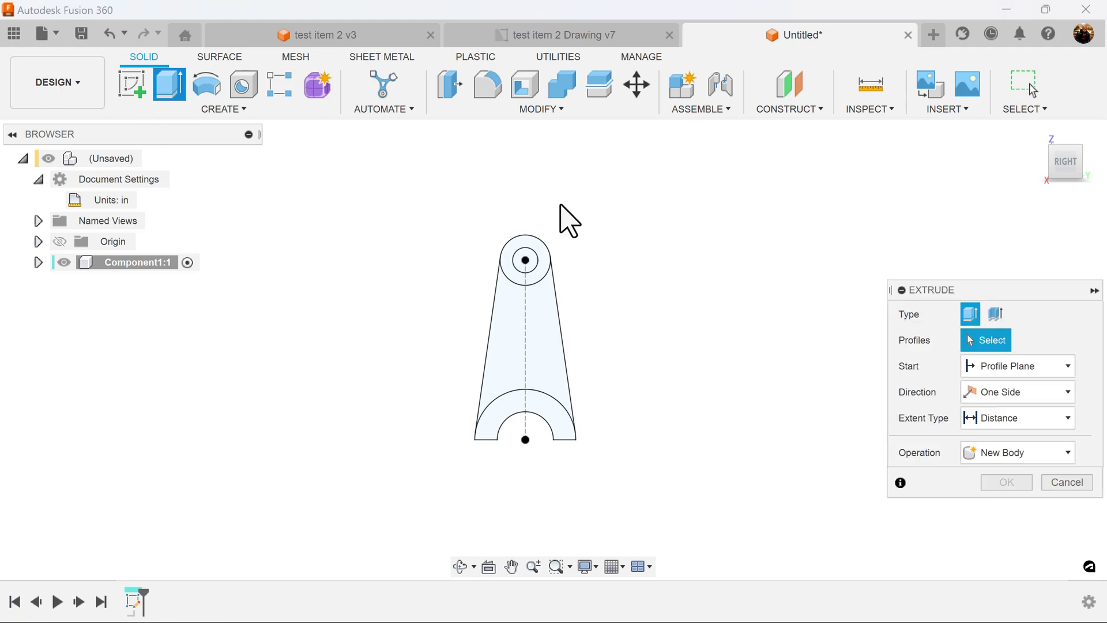
{"action": "middle_click_drag", "start_coordinate": [846, 247], "coordinate": [684, 241], "text": "shift"}
{"action": "middle_click_drag", "start_coordinate": [573, 260], "coordinate": [594, 228], "text": "shift"}
{"action": "left_click", "coordinate": [593, 230]}
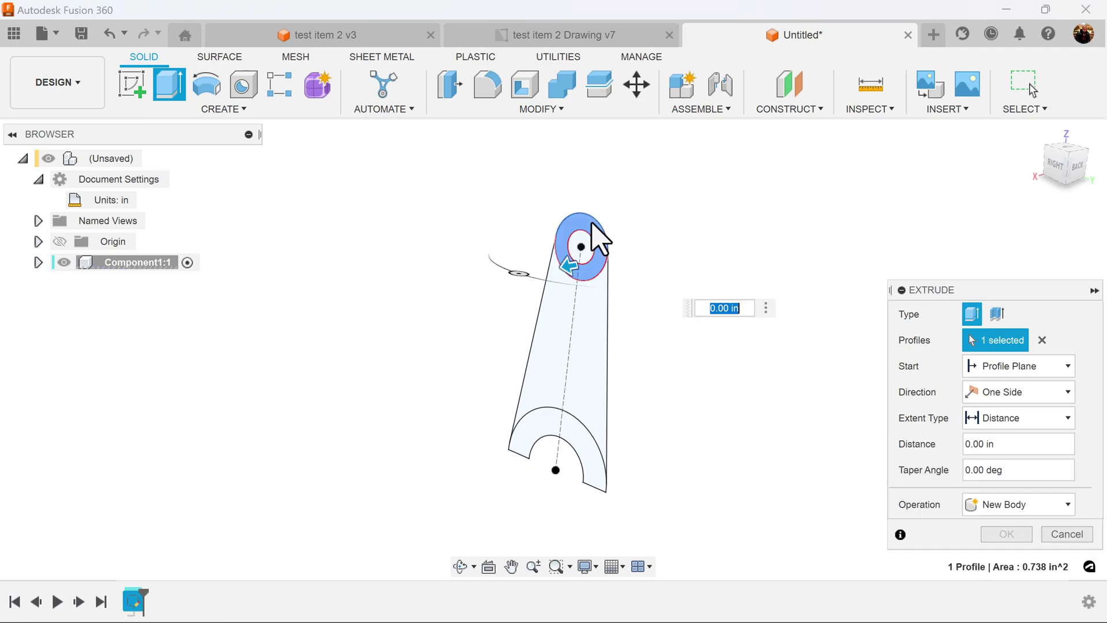
{"action": "left_click", "coordinate": [586, 451]}
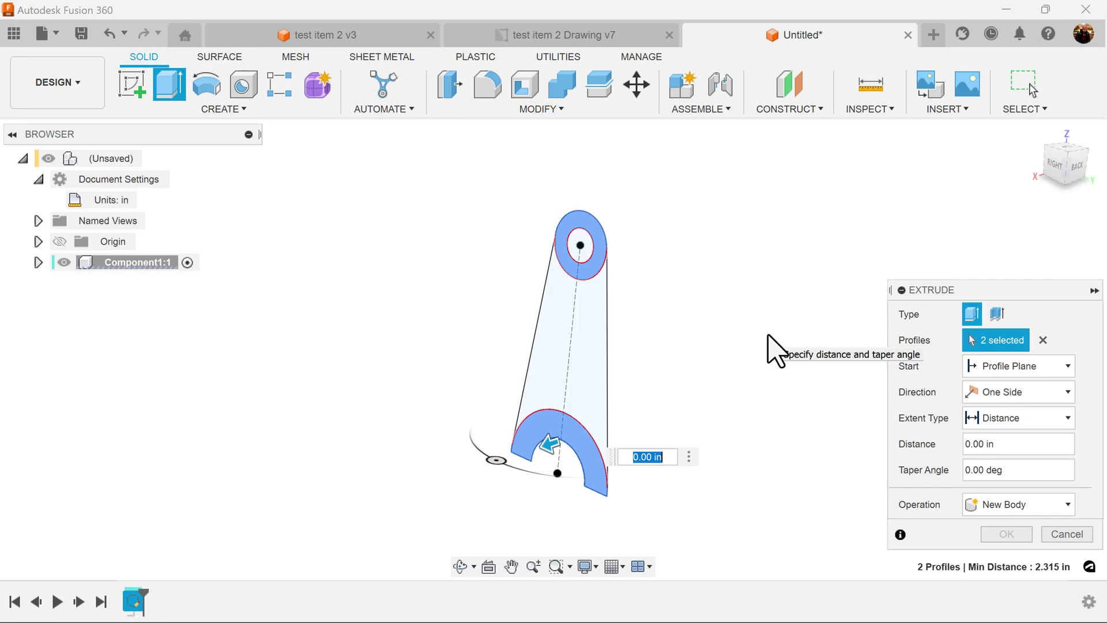
{"action": "type", "text": "3"}
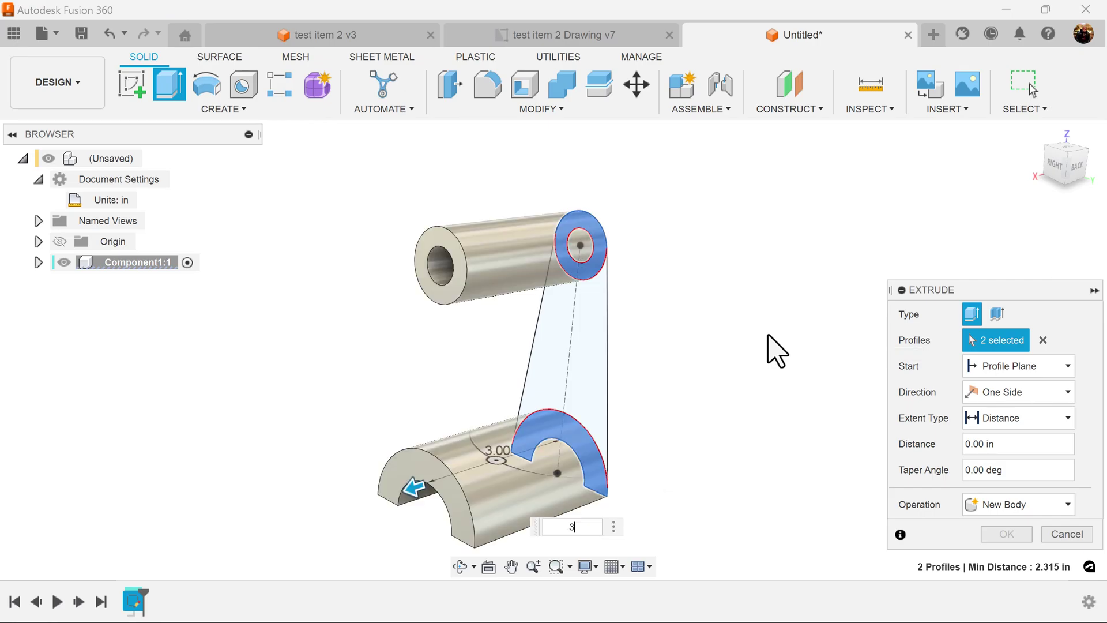
{"action": "left_click", "coordinate": [1026, 399]}
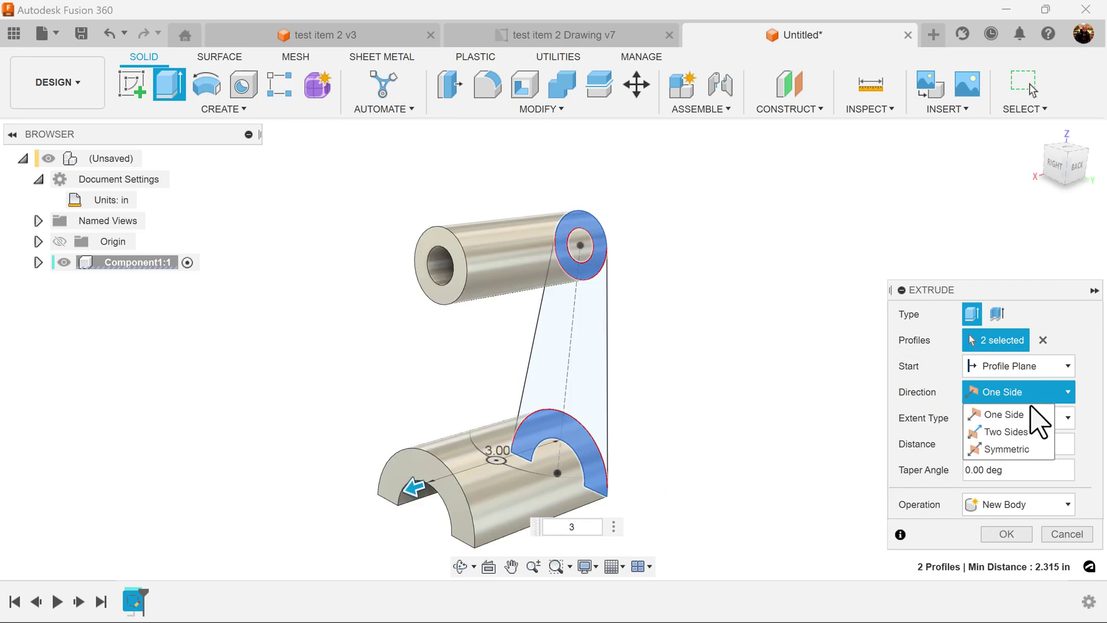
{"action": "left_click", "coordinate": [1028, 445]}
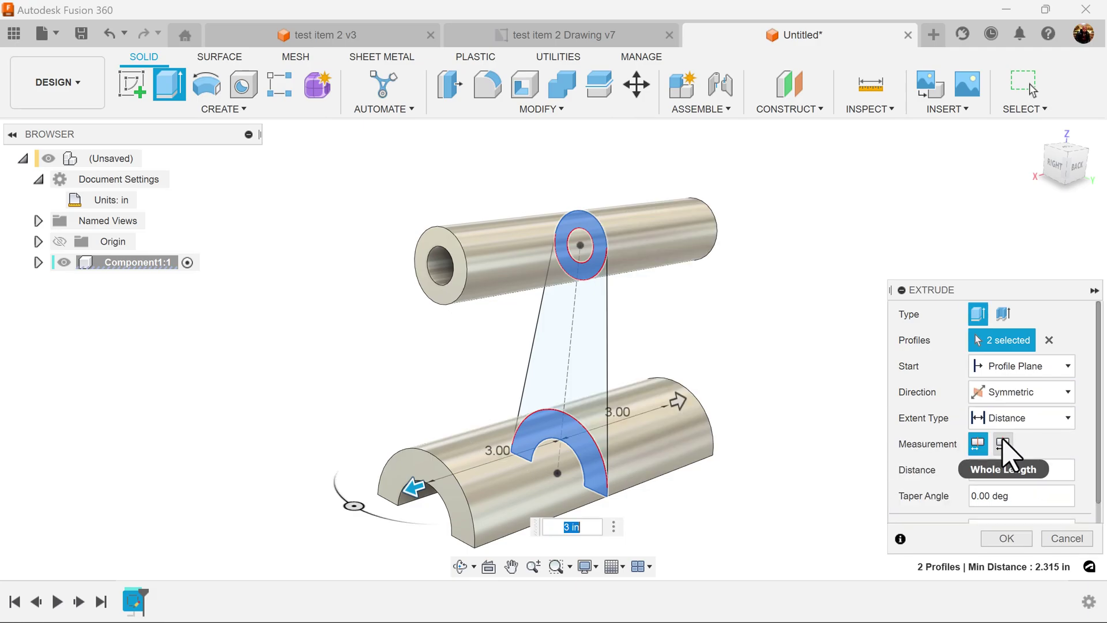
{"action": "left_click", "coordinate": [1003, 442]}
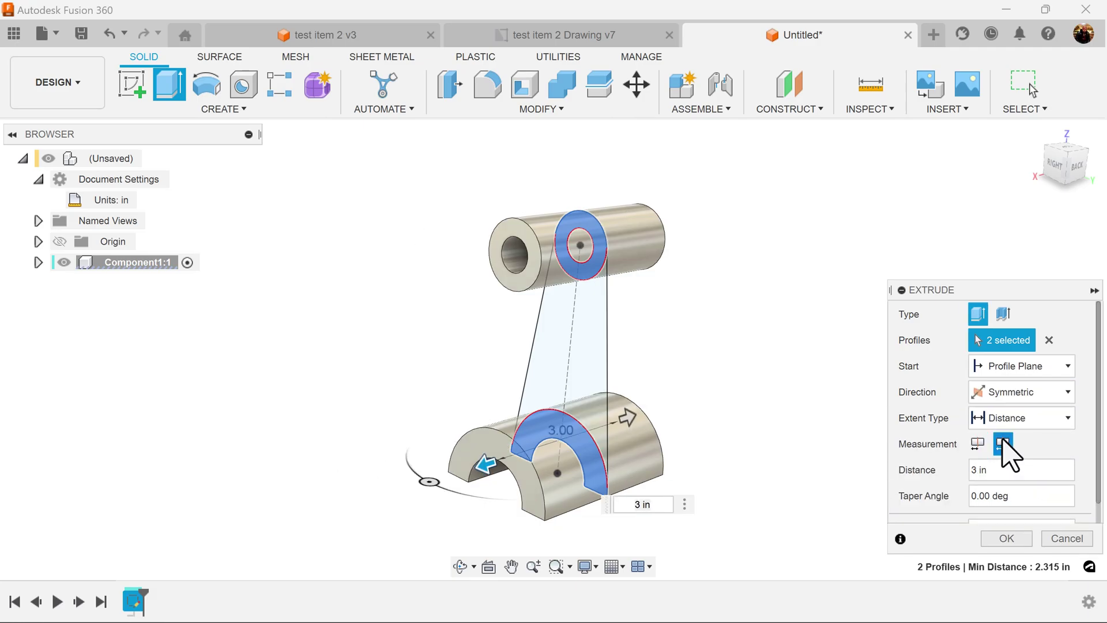
{"action": "left_click", "coordinate": [1007, 538]}
- Make Sketch1 visible again from Component1's Sketches folder
{"action": "middle_click_drag", "start_coordinate": [950, 441], "coordinate": [939, 428], "text": "shift"}
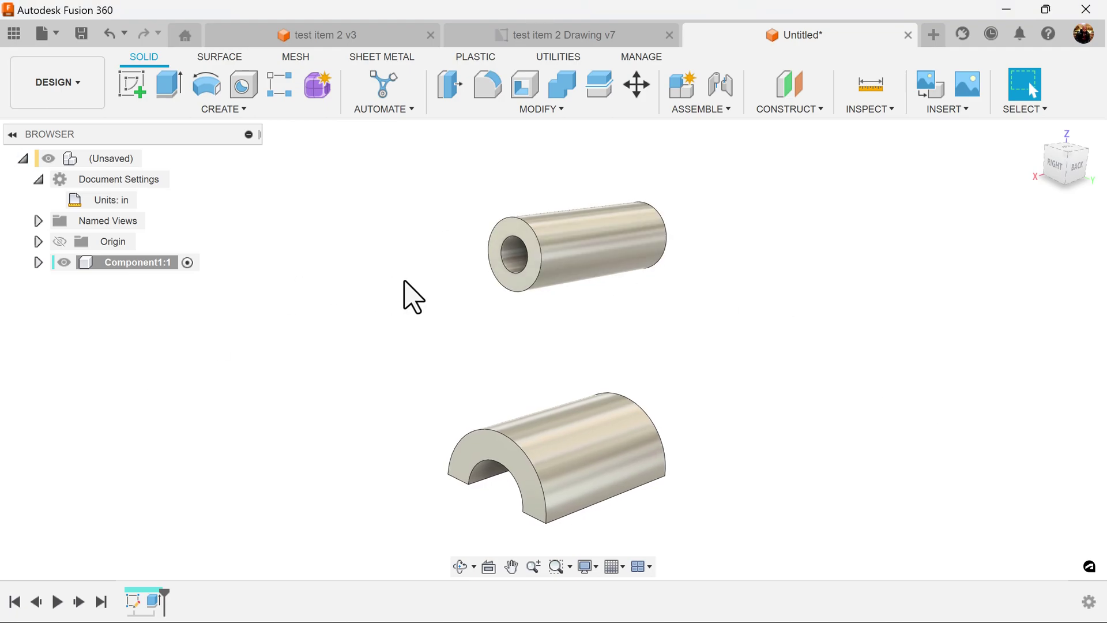
{"action": "left_click", "coordinate": [38, 263]}
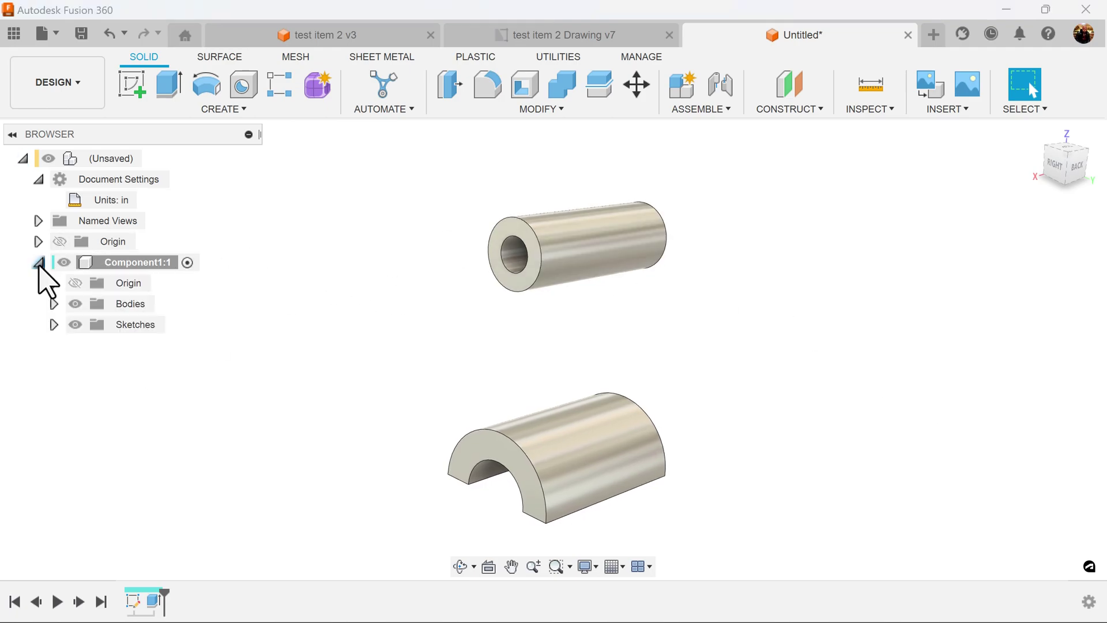
{"action": "left_click", "coordinate": [54, 324]}
{"action": "left_click", "coordinate": [91, 345]}
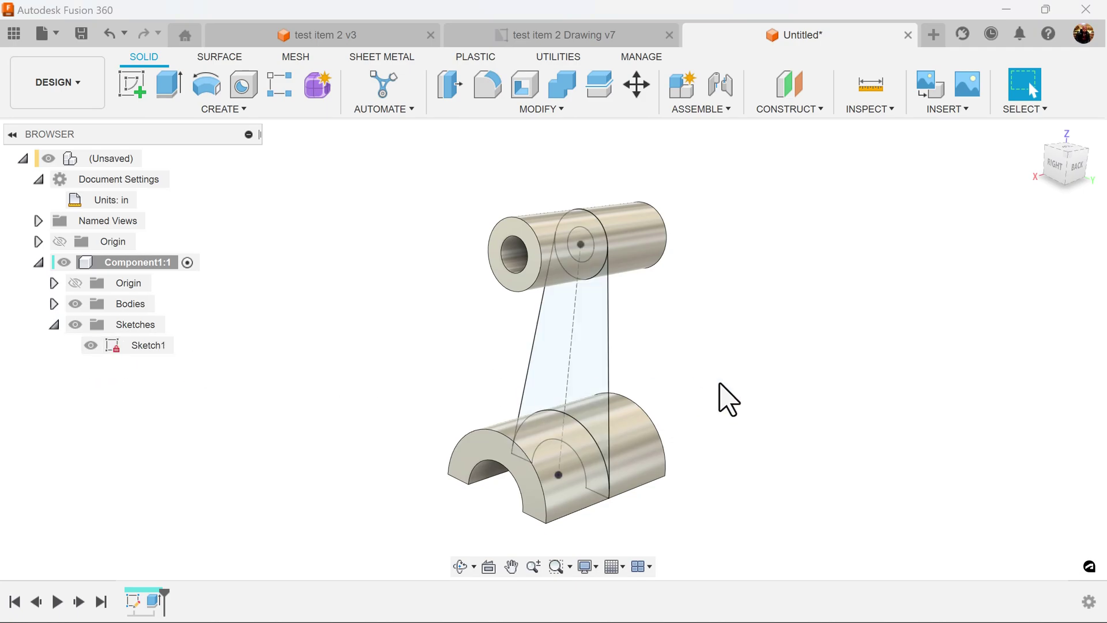
{"action": "middle_click_drag", "start_coordinate": [736, 328], "coordinate": [736, 321], "text": "shift"}
- Extrude the web profile symmetrically to a 0.313 in whole-length thickness, then hide the sketches
{"action": "left_click", "coordinate": [170, 87]}
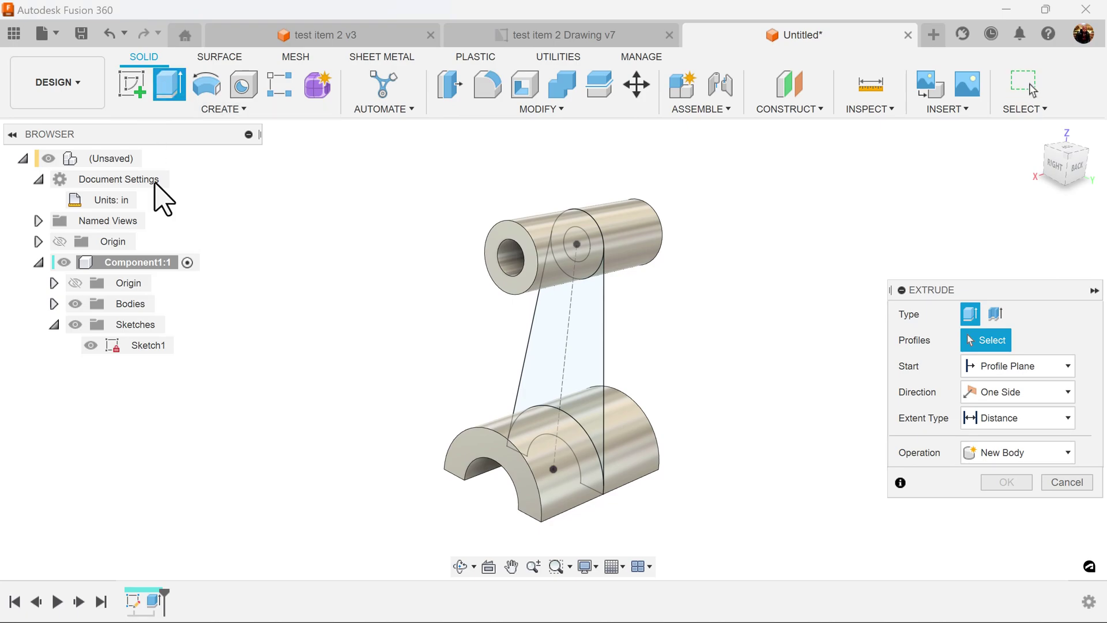
{"action": "left_click", "coordinate": [567, 316]}
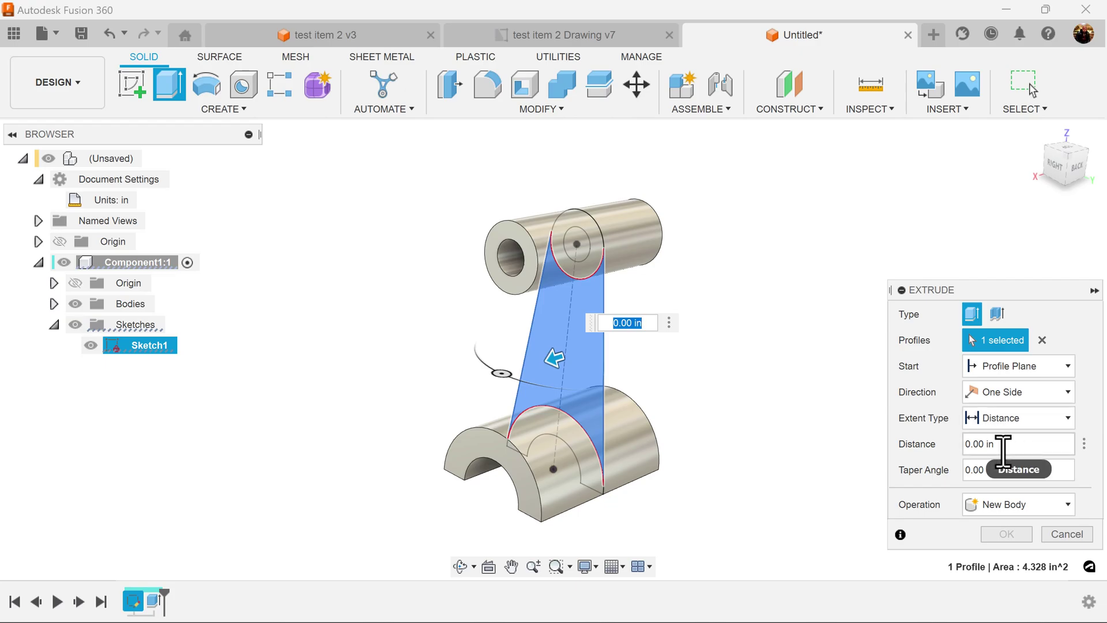
{"action": "left_click", "coordinate": [963, 448]}
{"action": "left_click", "coordinate": [967, 445]}
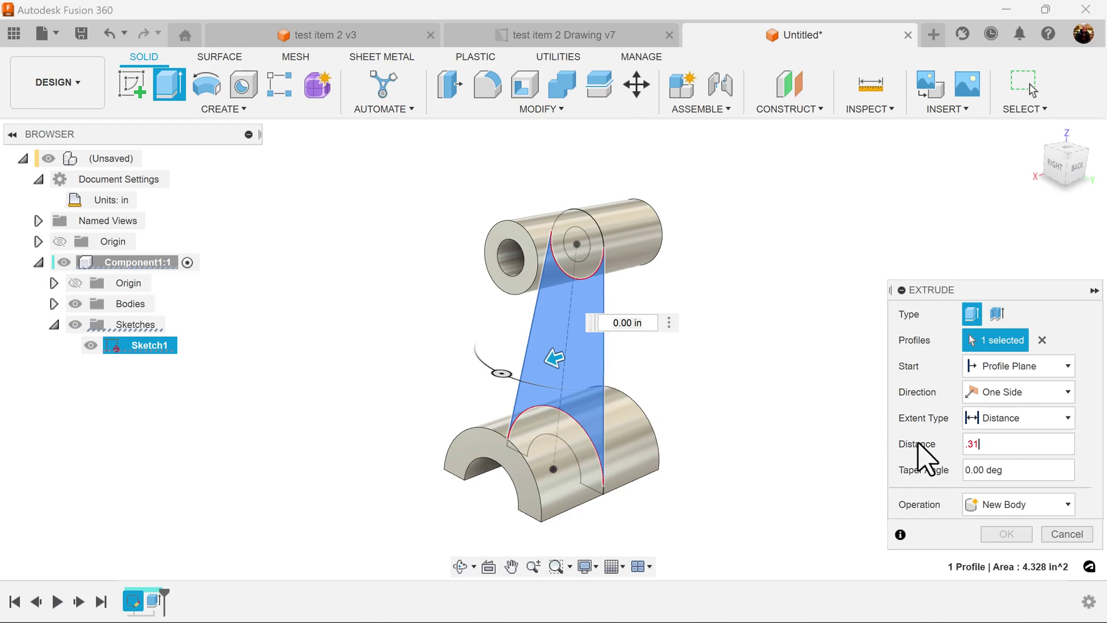
{"action": "left_click", "coordinate": [1037, 395]}
{"action": "left_click", "coordinate": [1034, 448]}
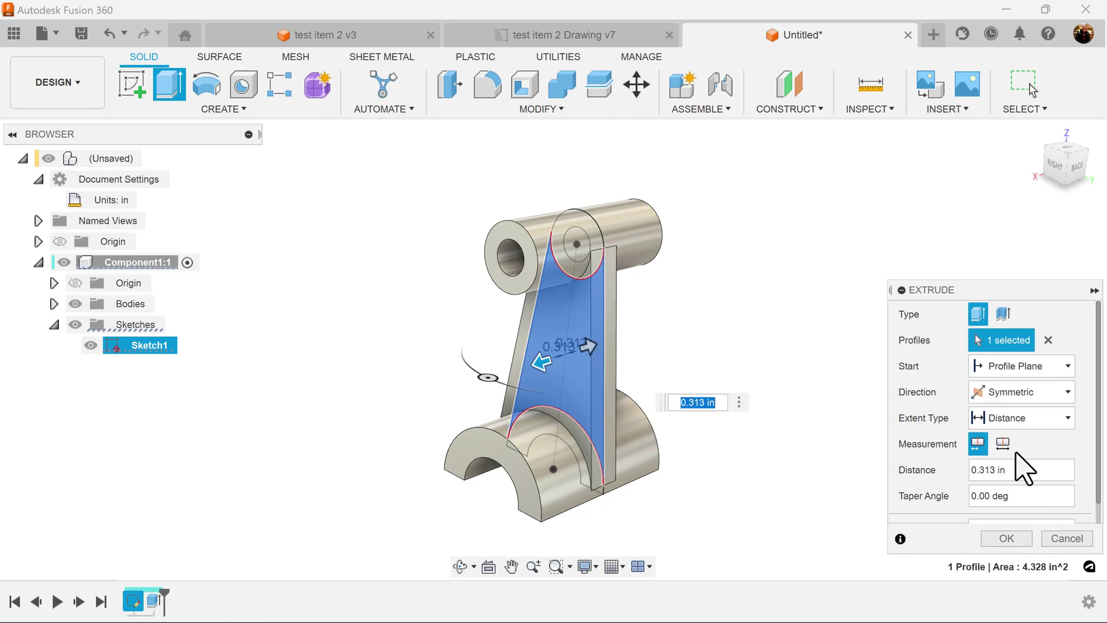
{"action": "left_click", "coordinate": [1003, 444]}
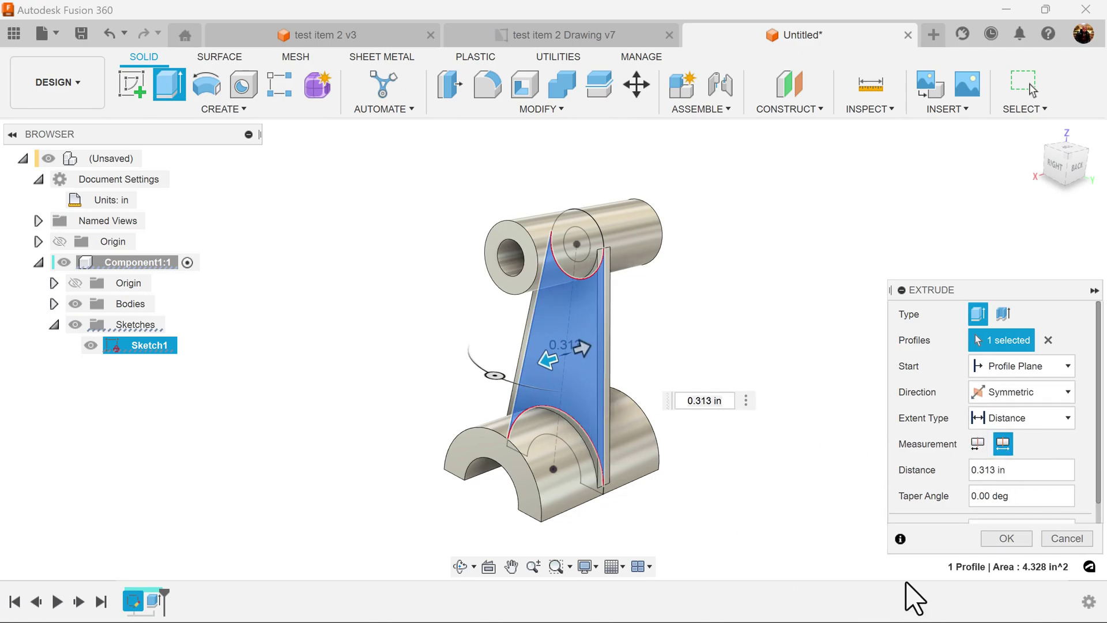
{"action": "left_click", "coordinate": [1005, 538]}
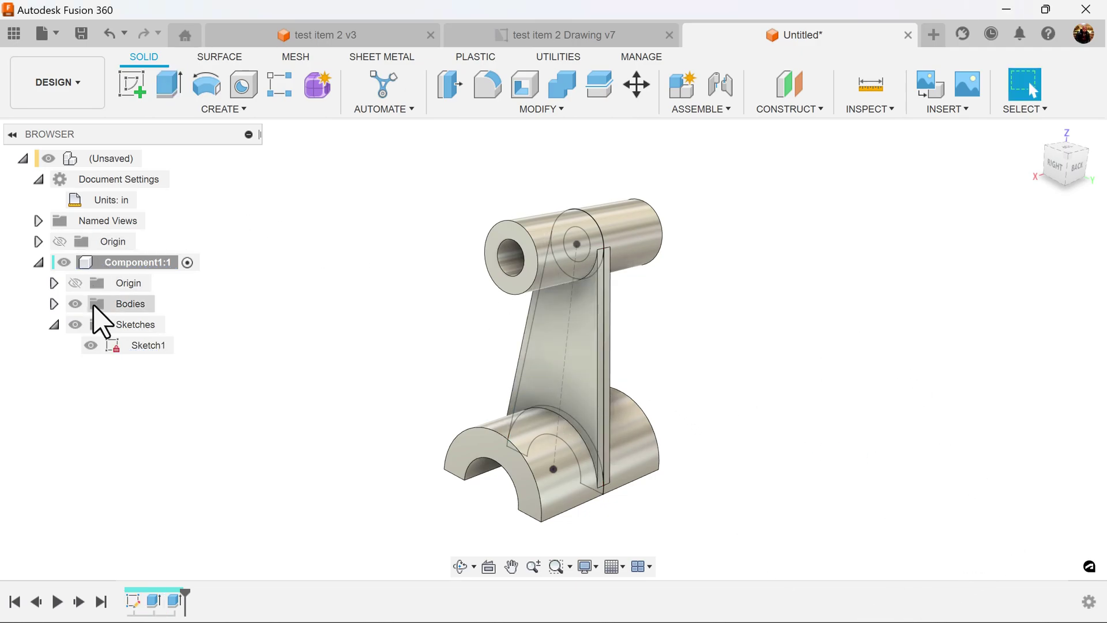
{"action": "left_click", "coordinate": [76, 325]}
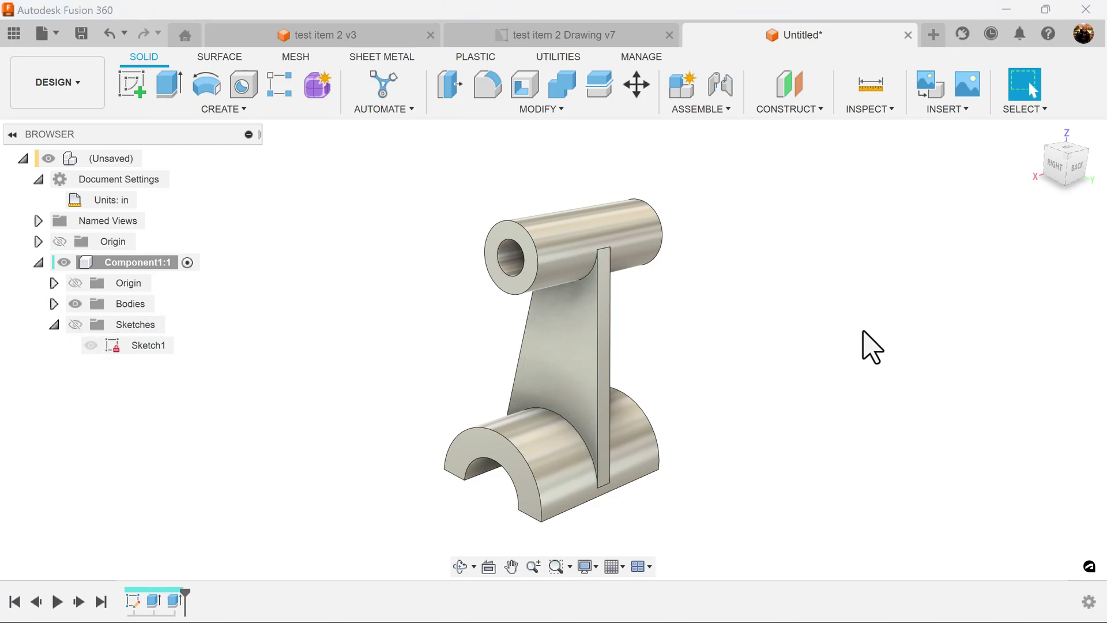
{"action": "middle_click_drag", "start_coordinate": [1008, 288], "coordinate": [242, 395], "text": "shift"}
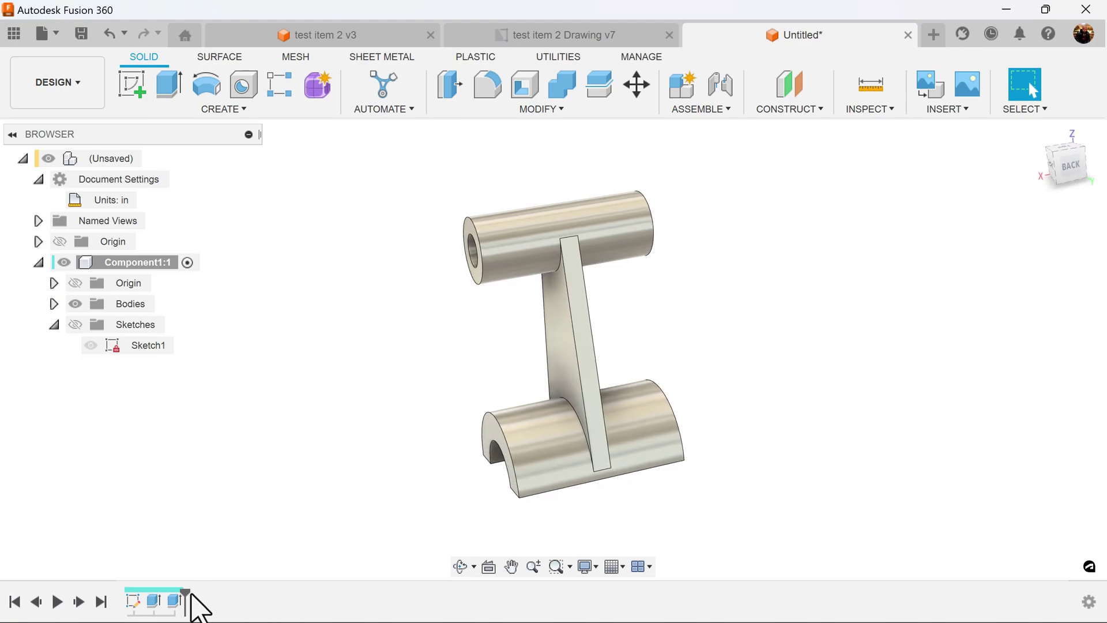
- Change the Extrude2 web feature's operation from Join to New Body
{"action": "right_click", "coordinate": [175, 601]}
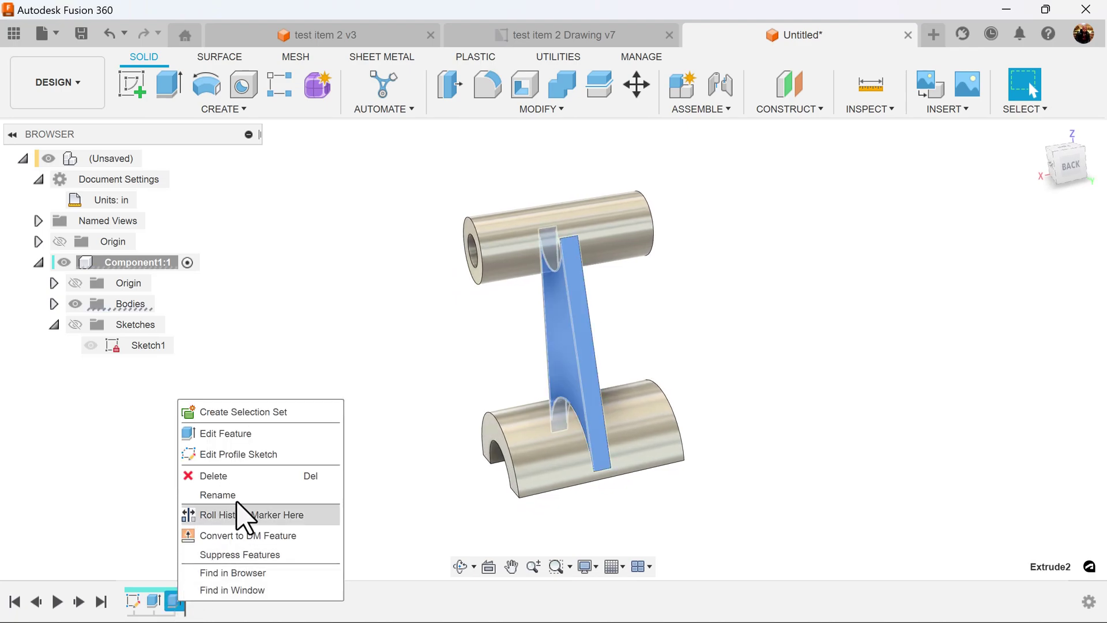
{"action": "left_click", "coordinate": [254, 432]}
{"action": "scroll", "coordinate": [1083, 469], "scroll_direction": "down", "scroll_amount": 1}
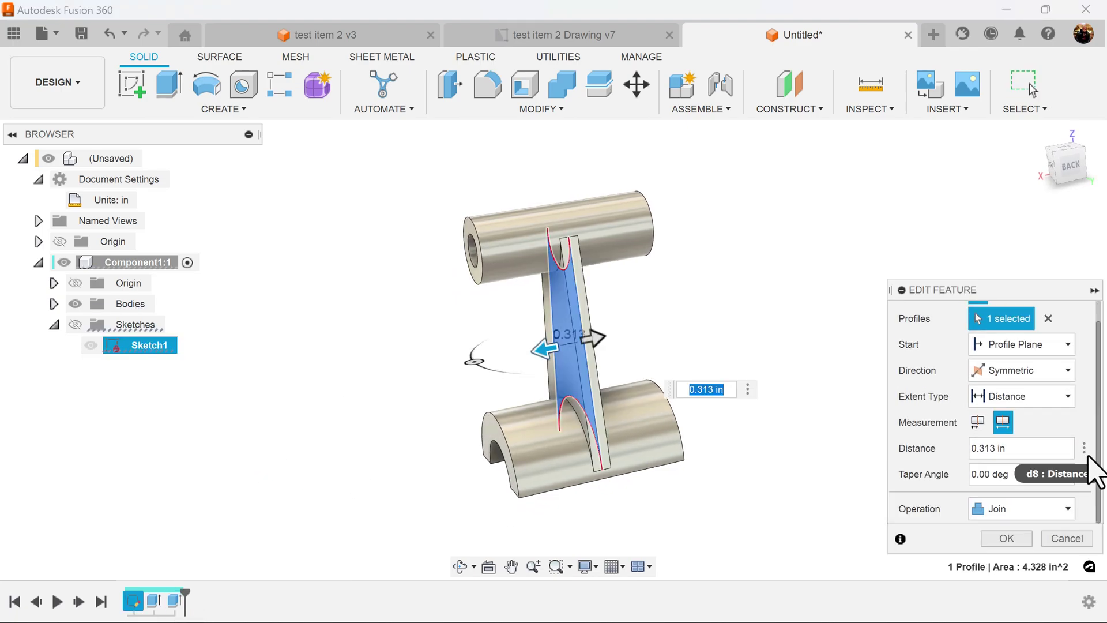
{"action": "left_click", "coordinate": [1064, 509]}
{"action": "left_click", "coordinate": [1035, 583]}
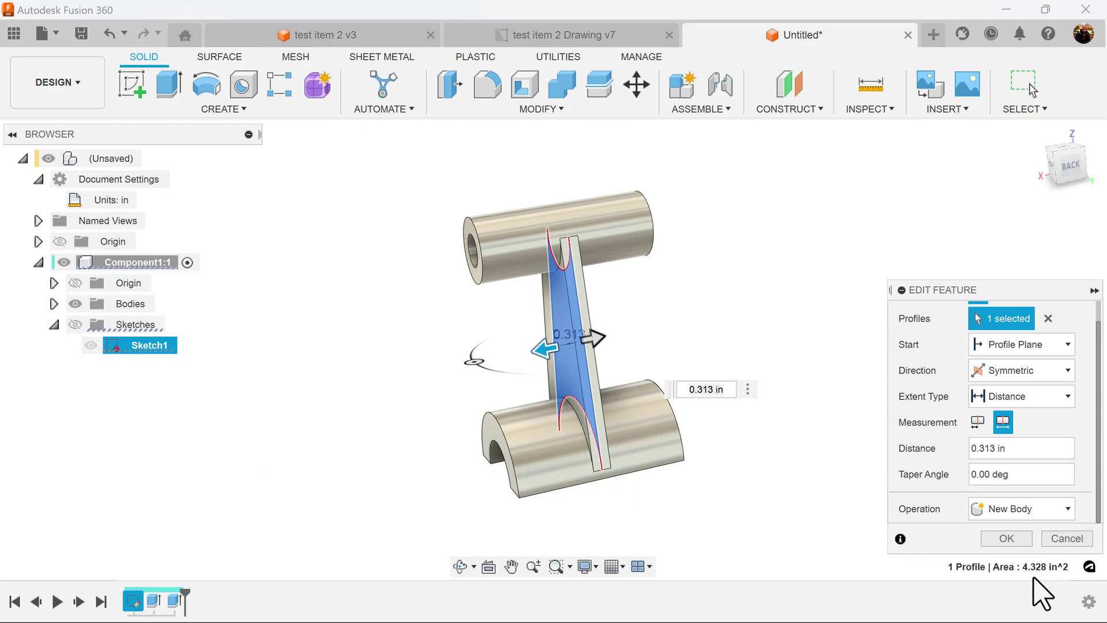
{"action": "left_click", "coordinate": [1006, 539]}
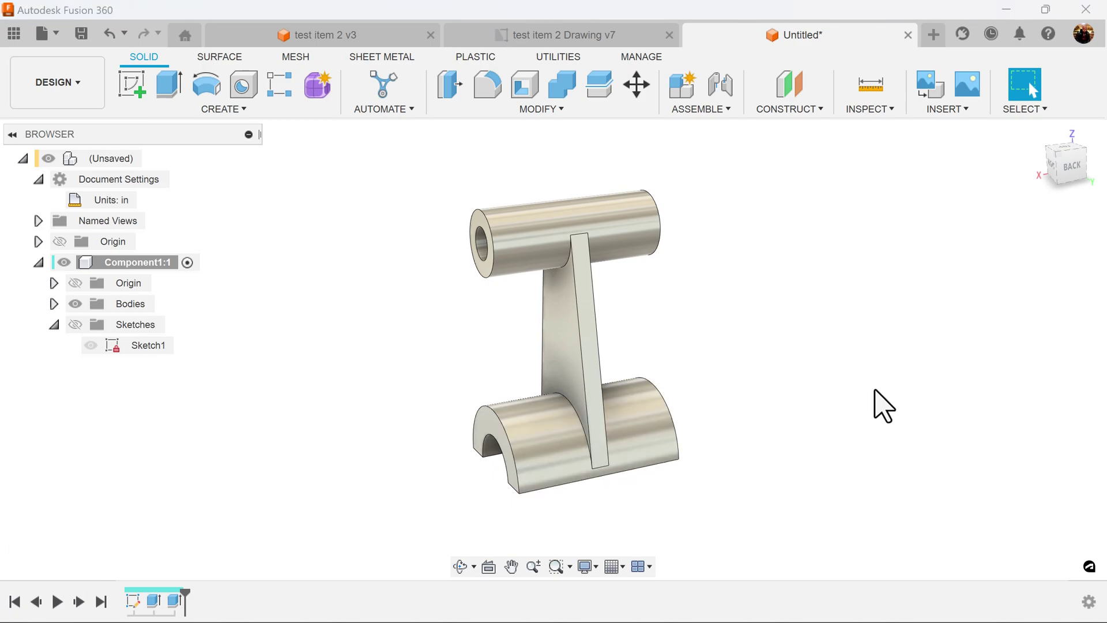
- Start Sketch2 on the front plane, viewed from FRONT and centred on the bracket
{"action": "left_click", "coordinate": [128, 83]}
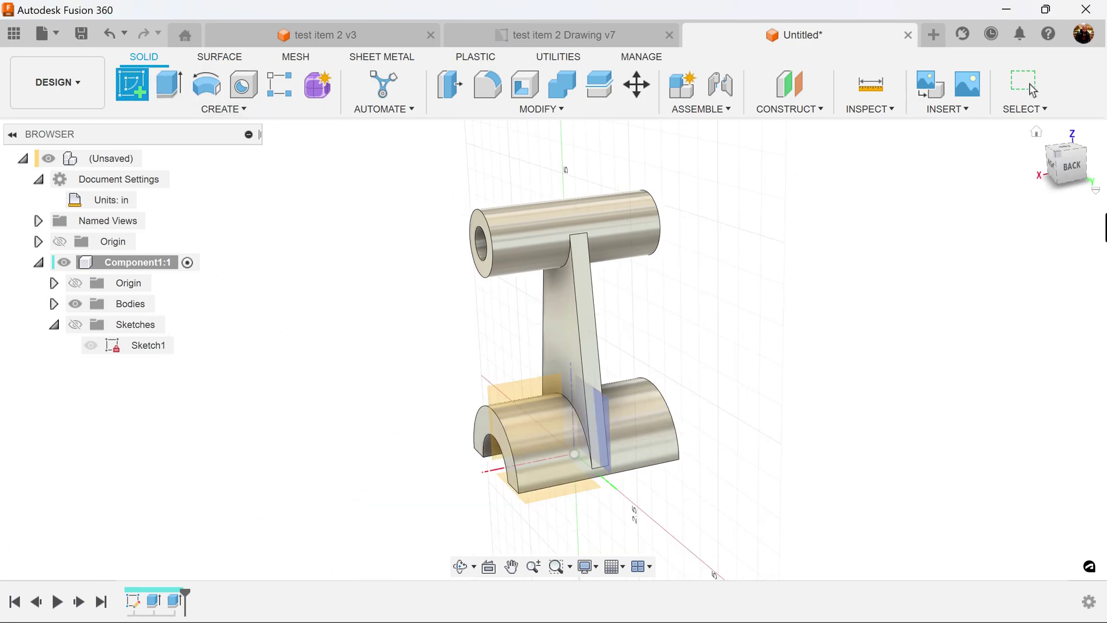
{"action": "left_click", "coordinate": [1036, 132]}
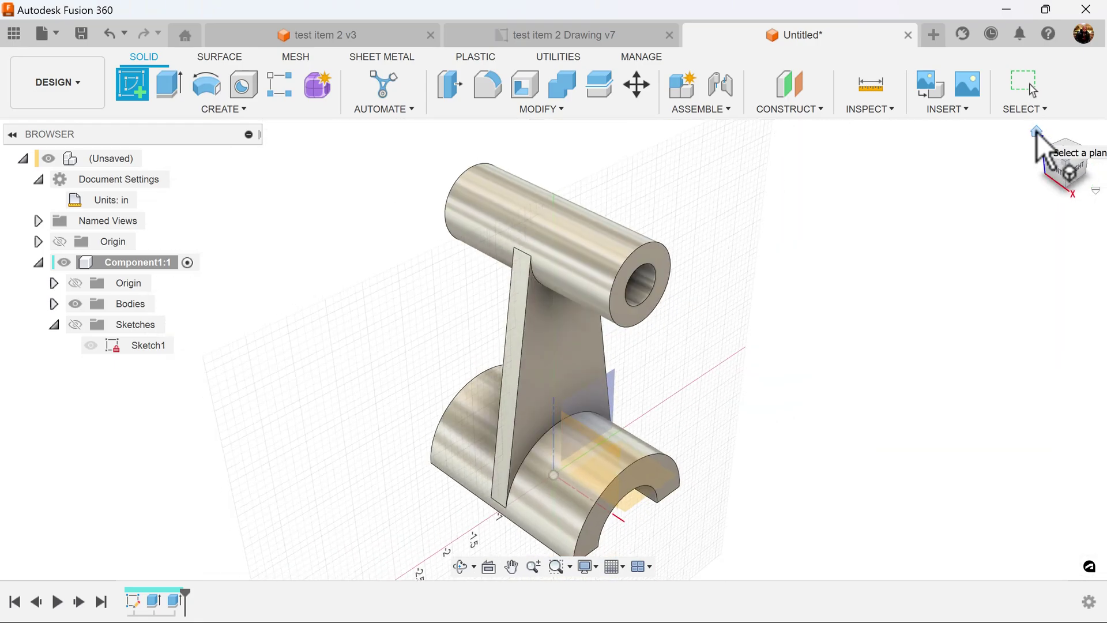
{"action": "left_click", "coordinate": [1054, 168]}
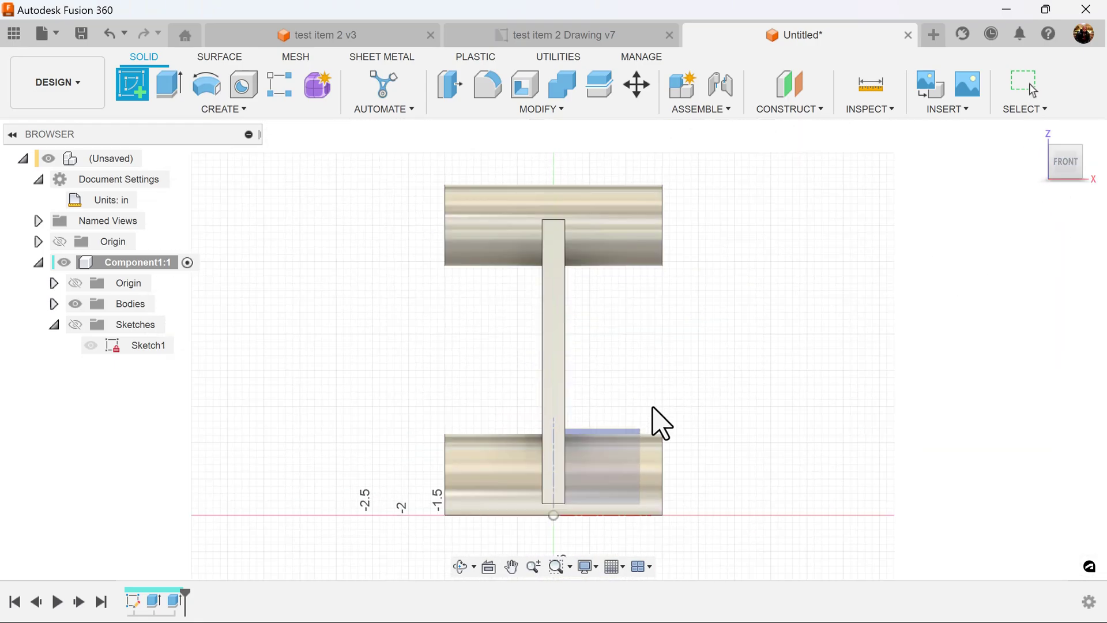
{"action": "left_click", "coordinate": [619, 464]}
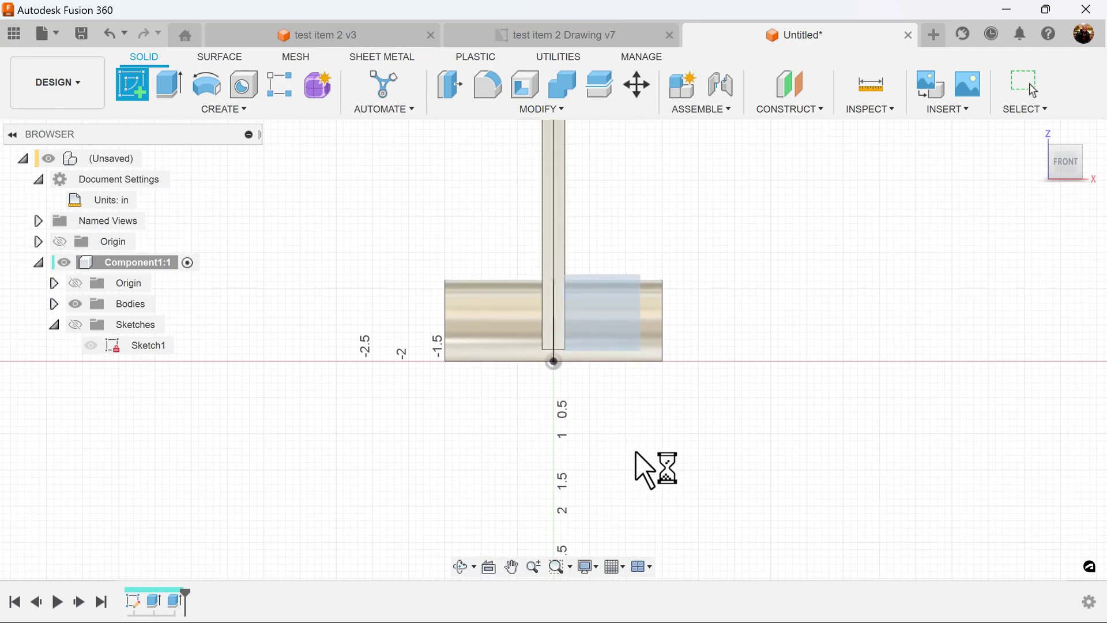
{"action": "scroll", "coordinate": [806, 458], "scroll_direction": "up", "scroll_amount": 1}
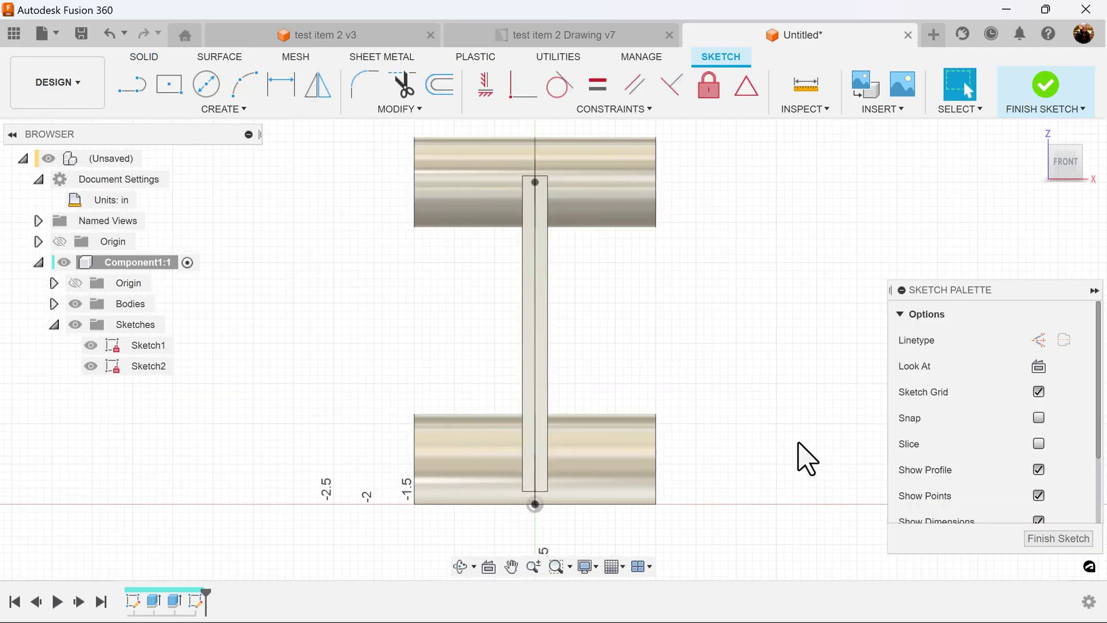
{"action": "mouse_move", "coordinate": [791, 420]}
{"action": "middle_mouse_down"}
{"action": "mouse_move", "coordinate": [758, 341]}
{"action": "mouse_move", "coordinate": [715, 348]}
{"action": "middle_mouse_up"}
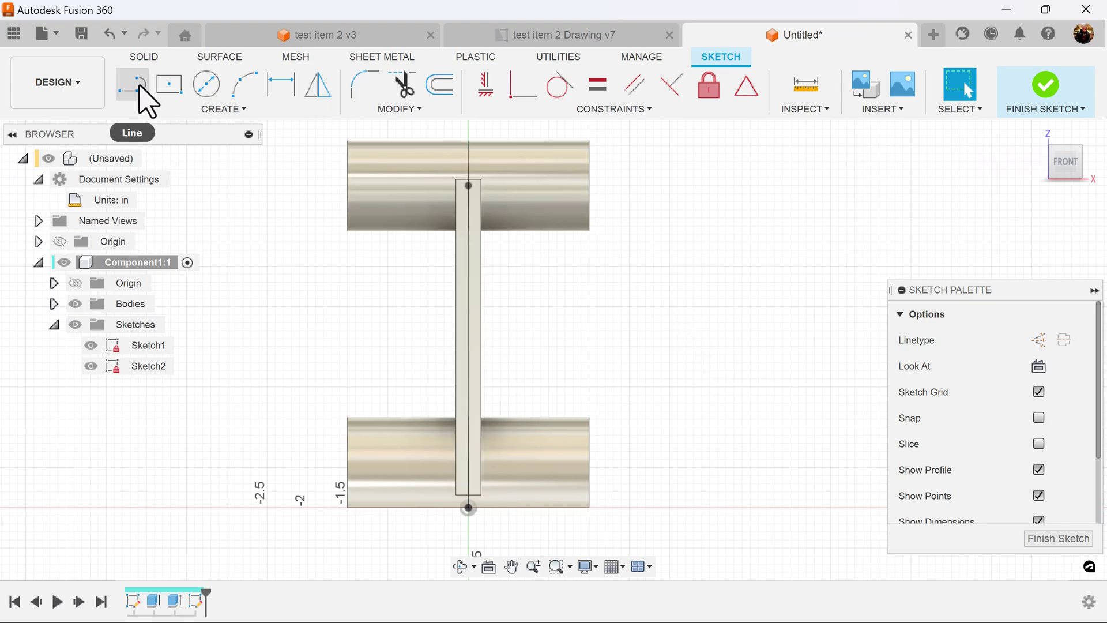
- Draw a tall, narrow two-point rectangle to the right of the web
{"action": "left_click", "coordinate": [214, 109]}
{"action": "mouse_move", "coordinate": [237, 146]}
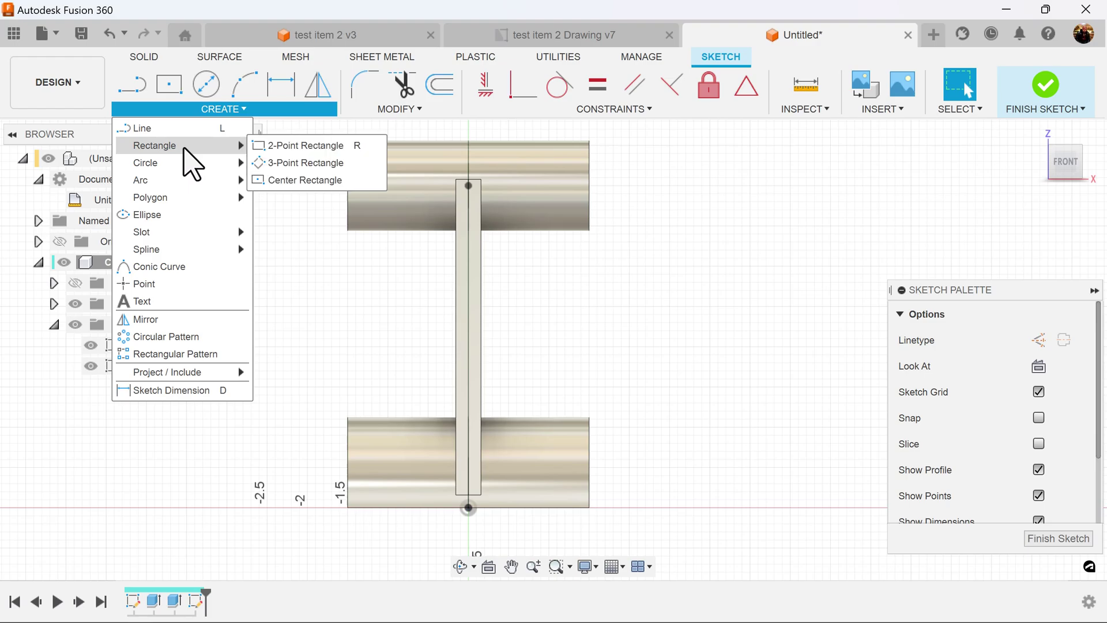
{"action": "left_click", "coordinate": [305, 145]}
{"action": "left_click", "coordinate": [655, 193]}
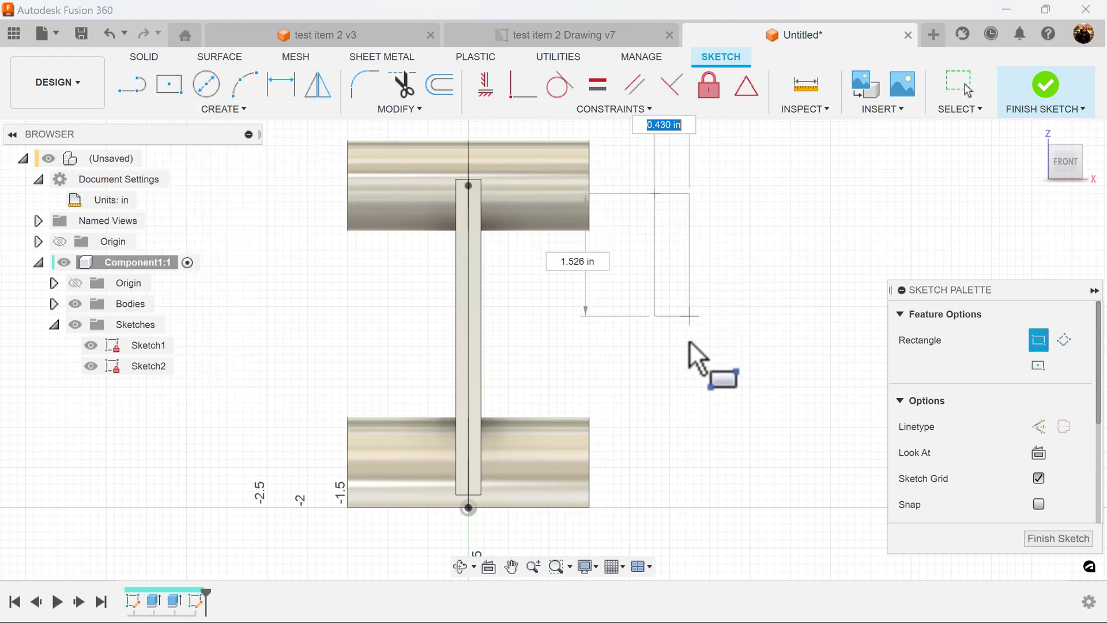
{"action": "left_click", "coordinate": [690, 460]}
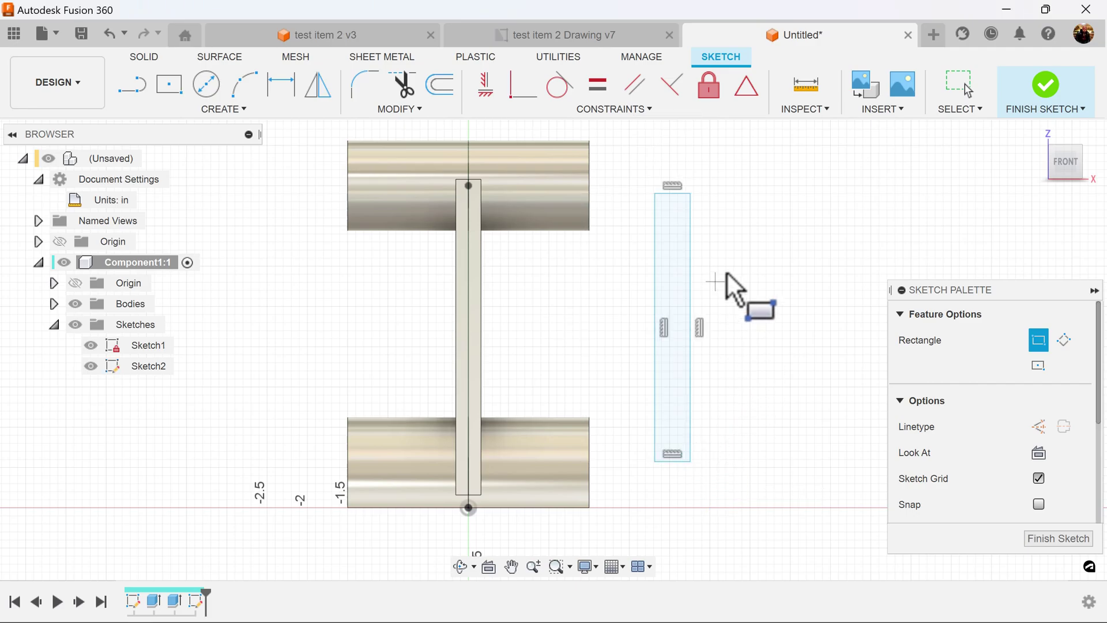
- Dimension the rectangle's width to 0.313 in
{"action": "left_click", "coordinate": [274, 97]}
{"action": "left_click", "coordinate": [672, 193]}
{"action": "left_click", "coordinate": [668, 152]}
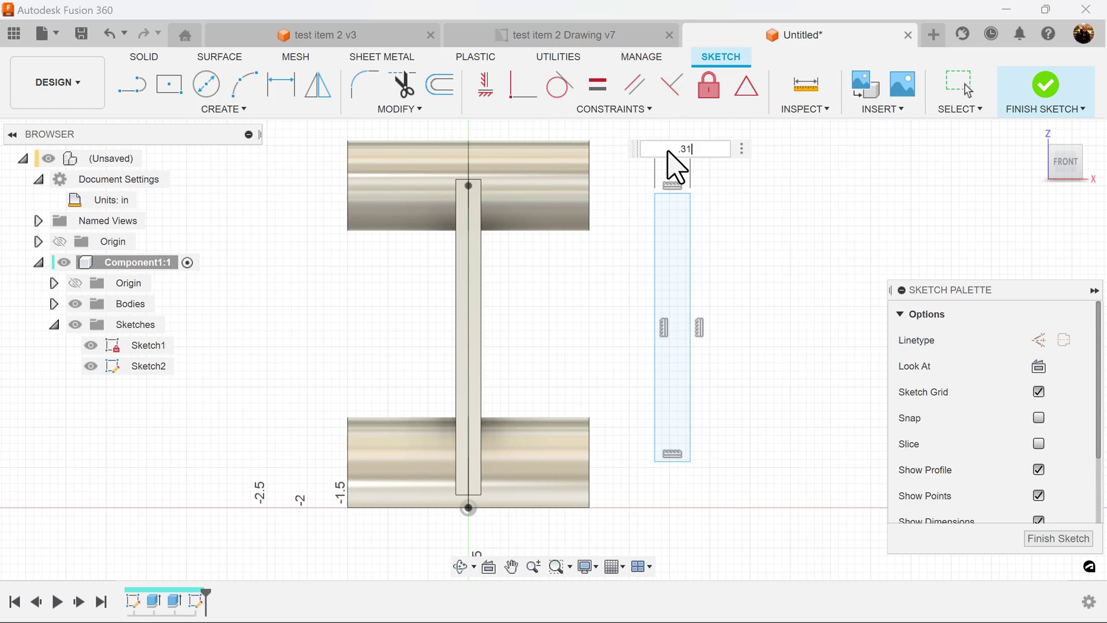
{"action": "key", "text": "Return"}
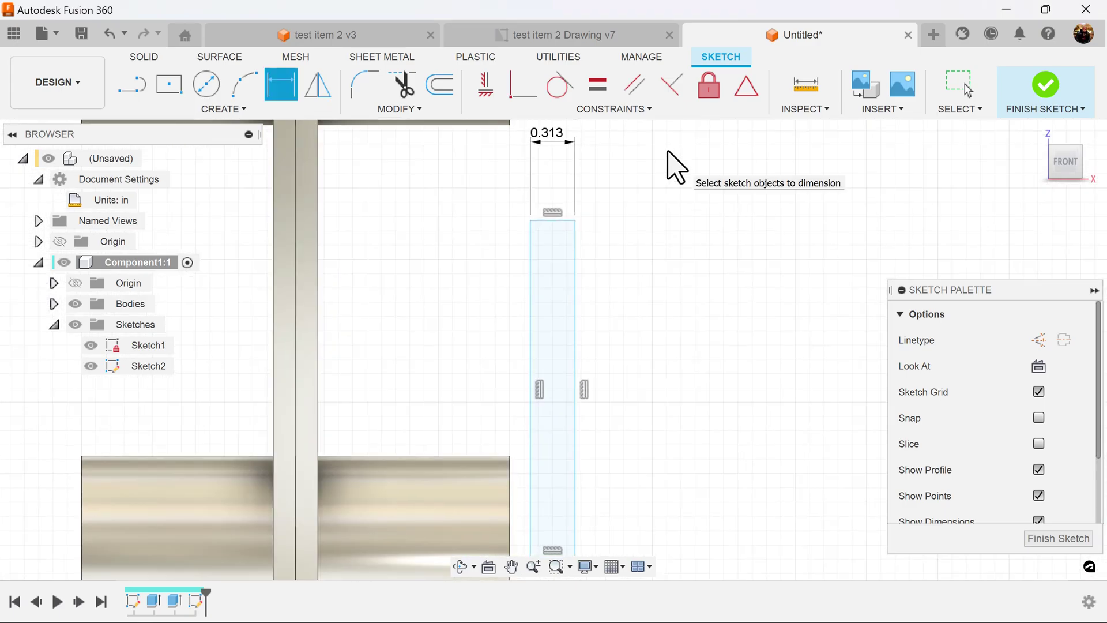
{"action": "key", "text": "Escape"}
- Delete the rectangle's vertical constraint and select its bottom line
{"action": "middle_click_drag", "start_coordinate": [731, 345], "coordinate": [773, 330]}
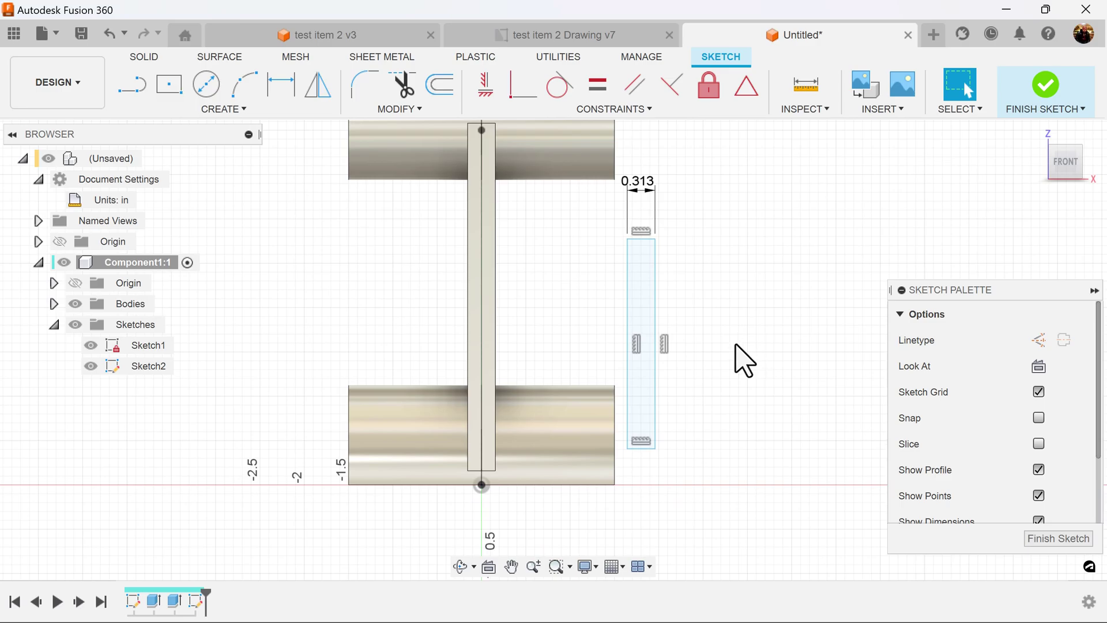
{"action": "left_click", "coordinate": [665, 348]}
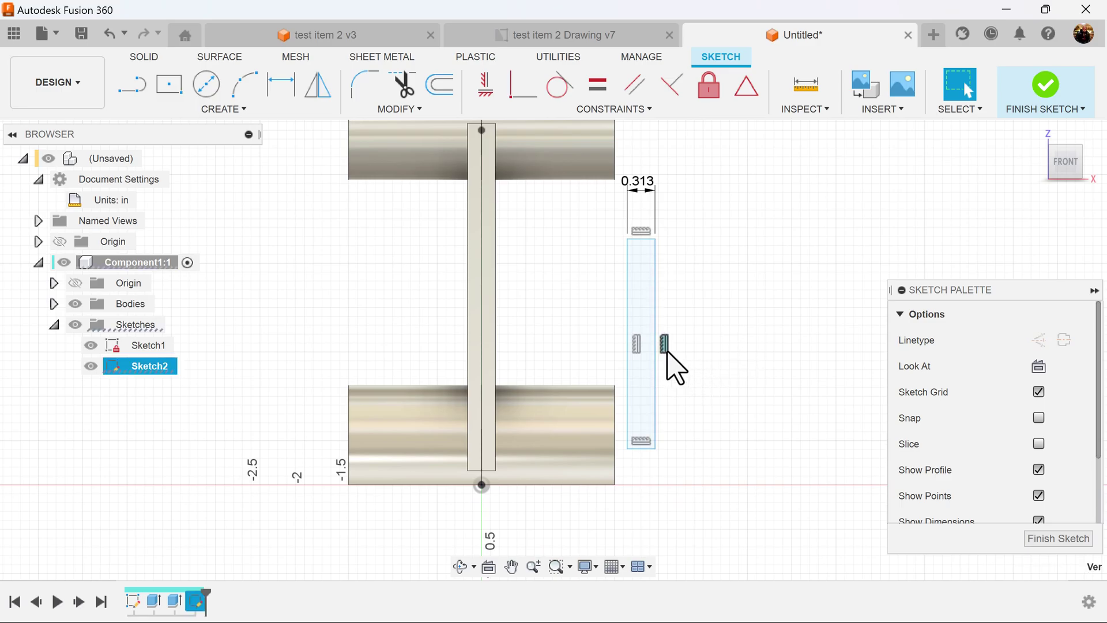
{"action": "key", "text": "Delete"}
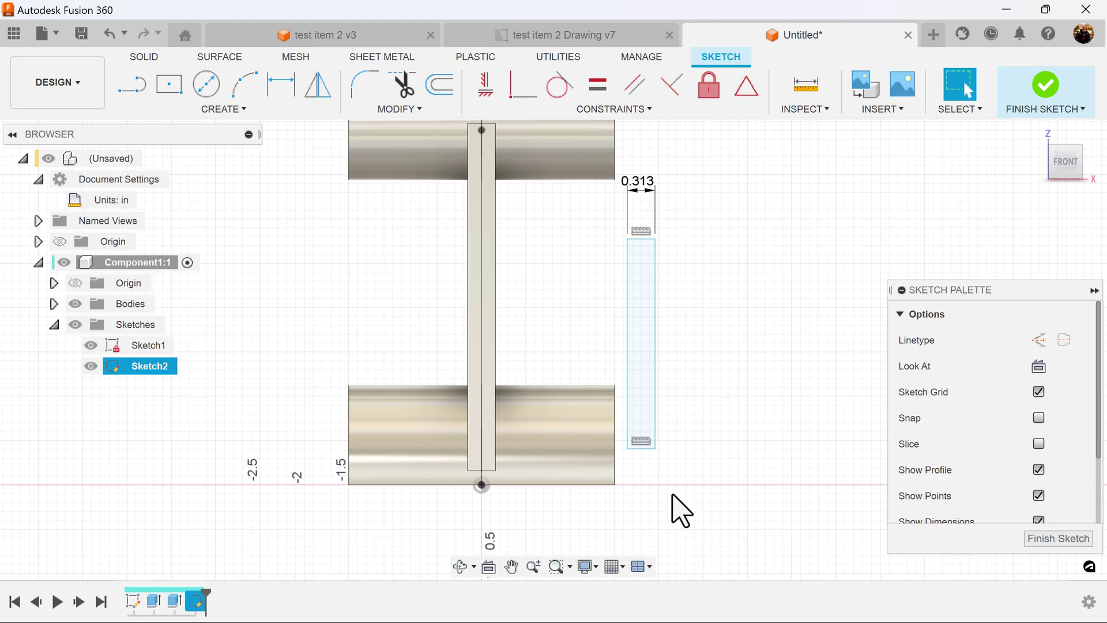
{"action": "left_click", "coordinate": [644, 449]}
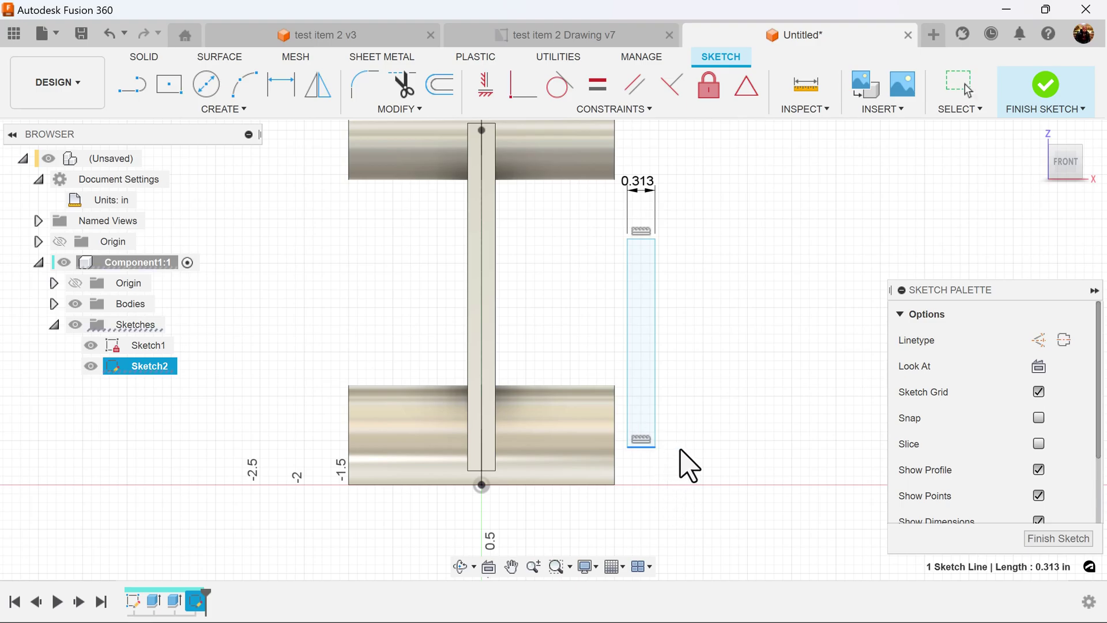
- Shorten the rectangle and shift its bottom corner right to slant it
{"action": "left_click_drag", "start_coordinate": [689, 466], "coordinate": [746, 407]}
{"action": "left_click_drag", "start_coordinate": [627, 407], "coordinate": [684, 402]}
{"action": "left_click", "coordinate": [723, 327]}
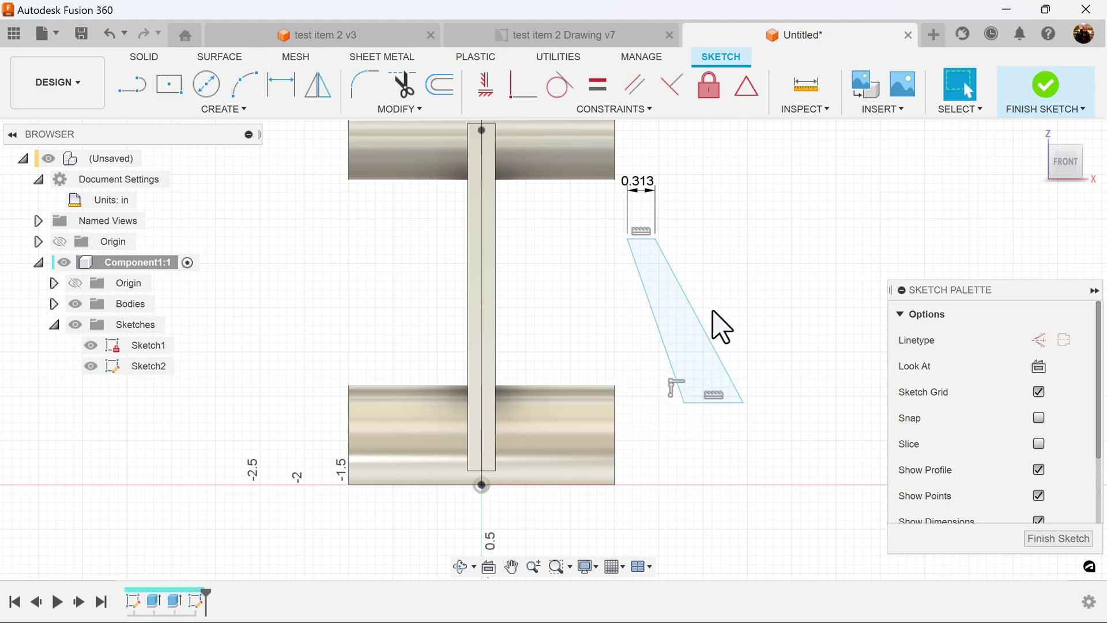
- Constrain the rib's two slanted sides to be parallel
{"action": "left_click", "coordinate": [708, 328]}
{"action": "left_click", "coordinate": [686, 163]}
{"action": "left_click", "coordinate": [645, 80]}
{"action": "left_click", "coordinate": [650, 301]}
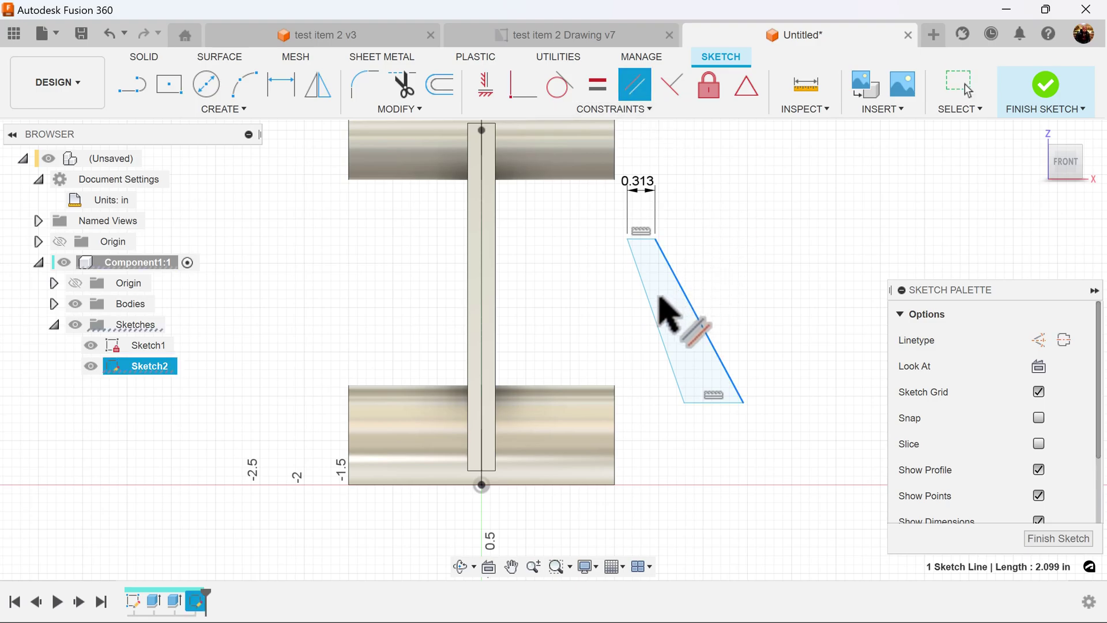
{"action": "left_click", "coordinate": [650, 301]}
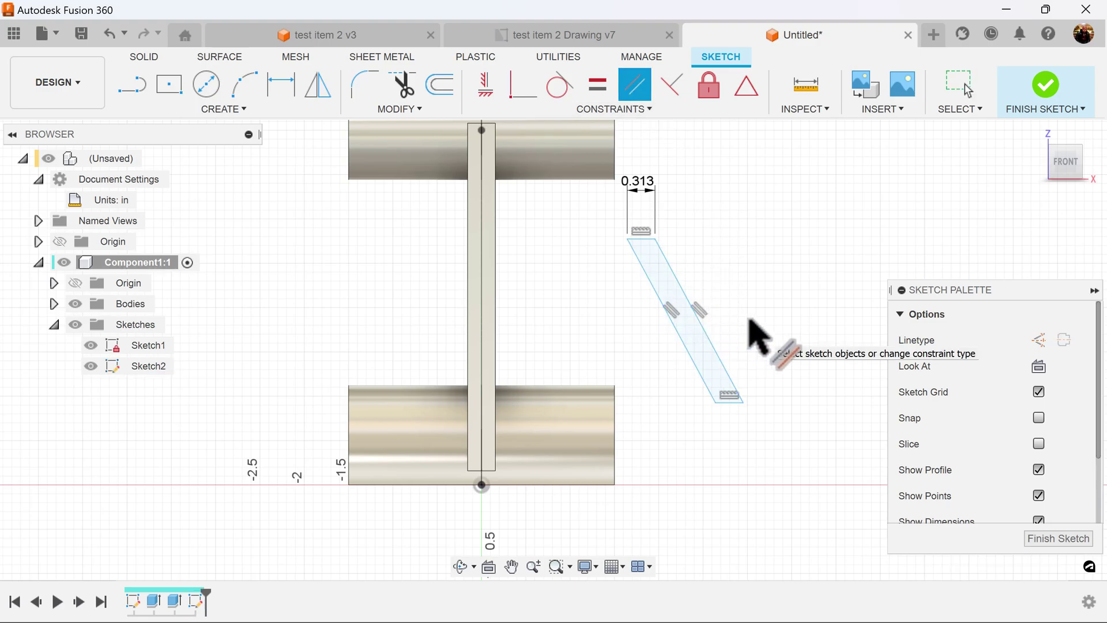
{"action": "key", "text": "Escape"}
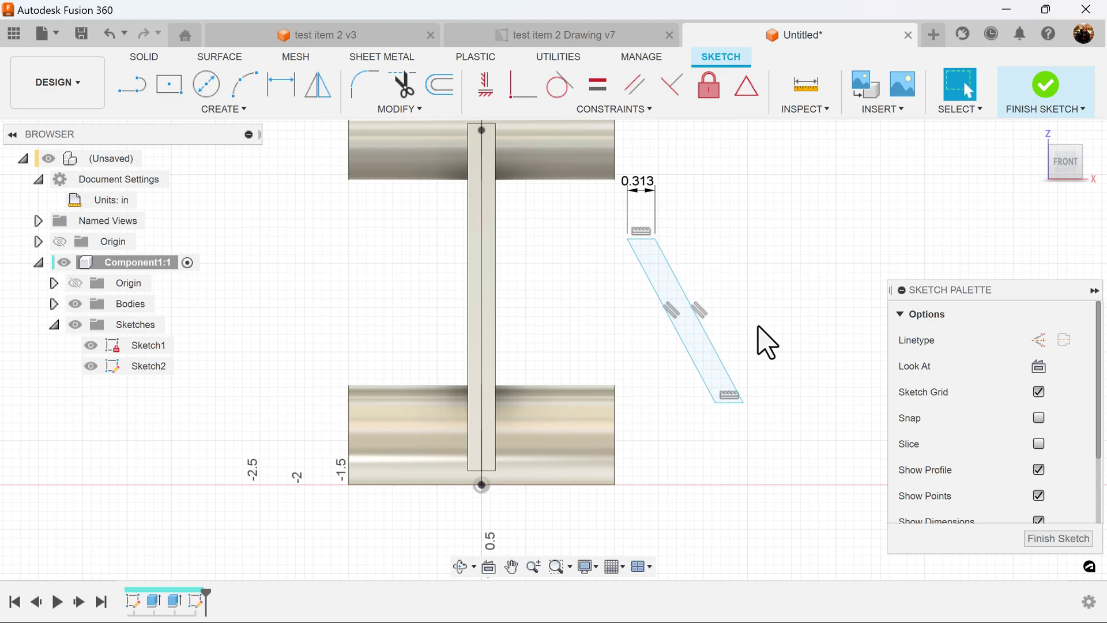
- Stretch the rib's top edge up to the upper tube's right corner
{"action": "middle_click_drag", "start_coordinate": [747, 297], "coordinate": [735, 315]}
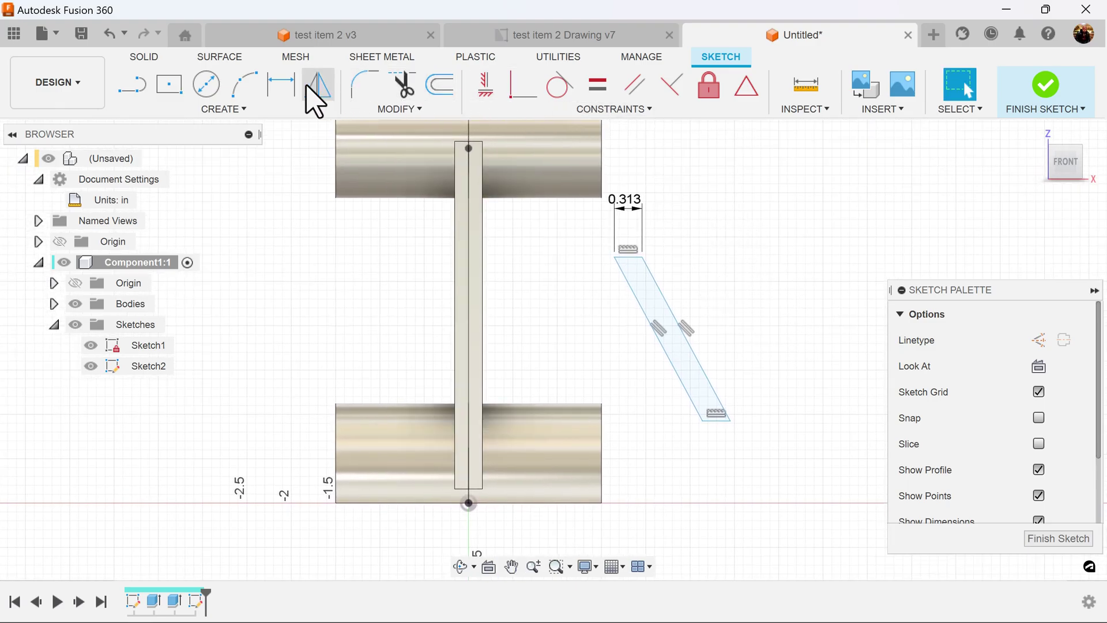
{"action": "mouse_move", "coordinate": [748, 203]}
{"action": "middle_mouse_down"}
{"action": "mouse_move", "coordinate": [736, 254]}
{"action": "mouse_move", "coordinate": [712, 267]}
{"action": "middle_mouse_up"}
{"action": "left_click_drag", "start_coordinate": [598, 328], "coordinate": [554, 213]}
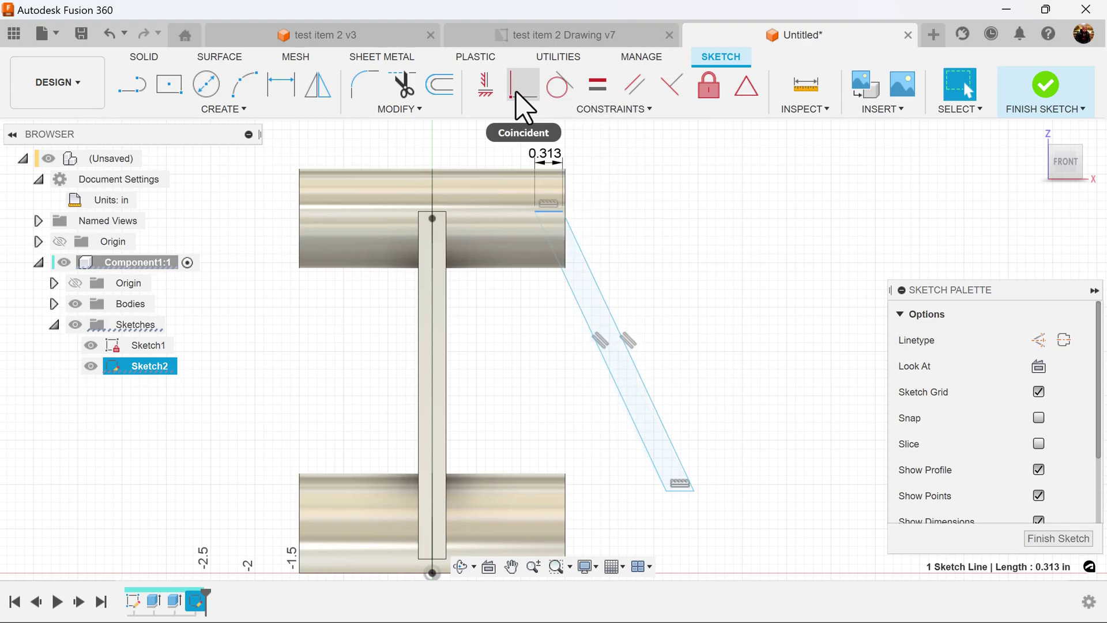
- Align the rib's top end with the web's top point and its bottom with the web's corner
{"action": "left_click", "coordinate": [486, 87]}
{"action": "left_click", "coordinate": [534, 212]}
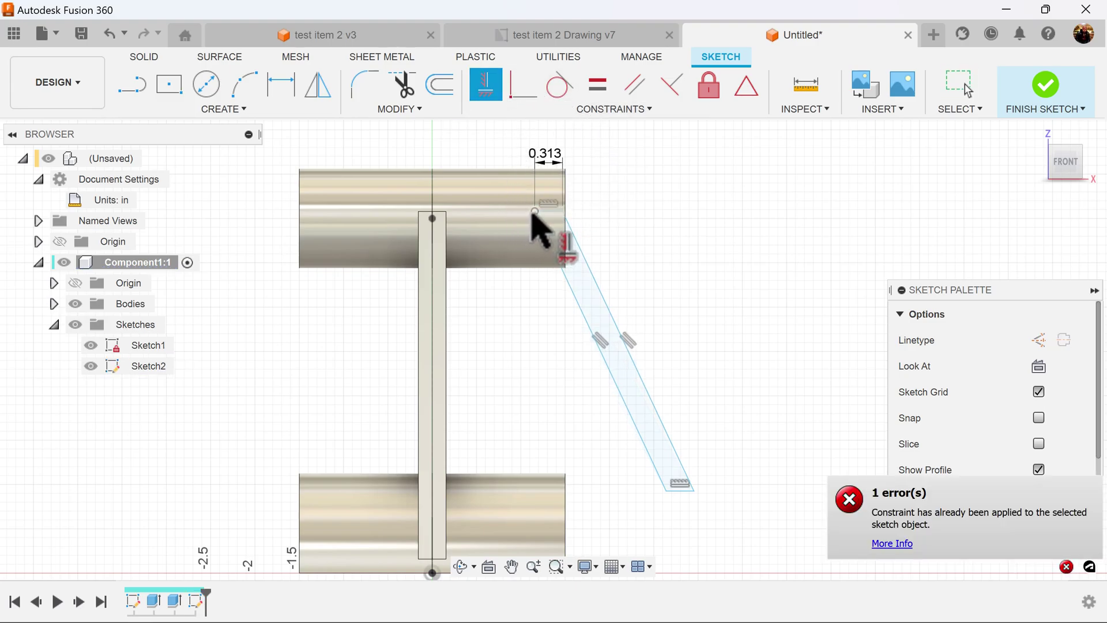
{"action": "left_click", "coordinate": [445, 212]}
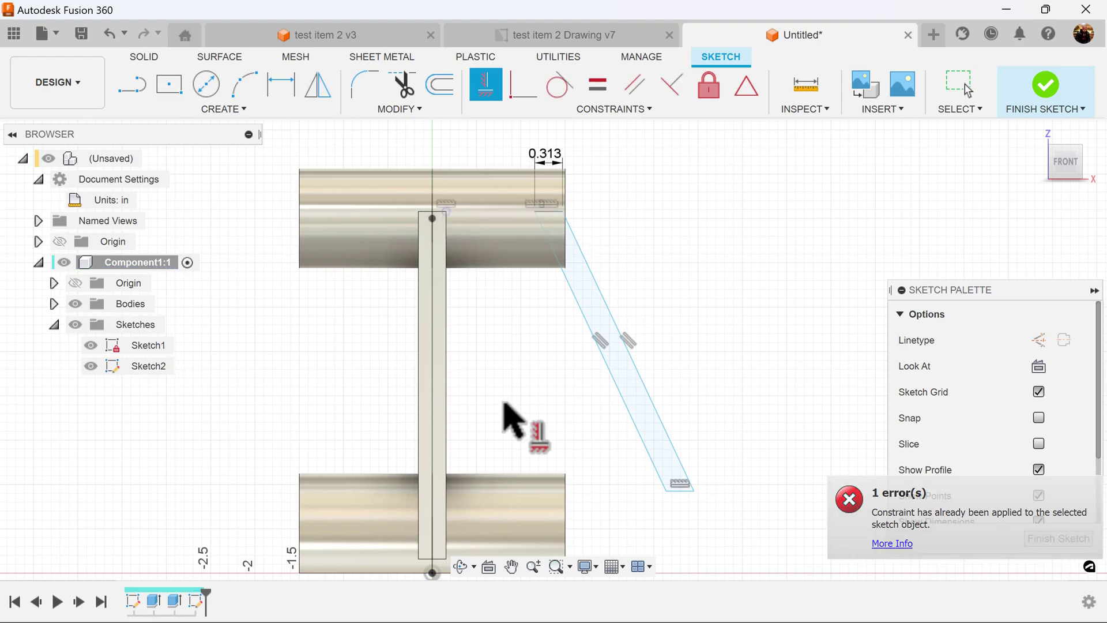
{"action": "left_click", "coordinate": [666, 491]}
{"action": "middle_click_drag", "start_coordinate": [752, 556], "coordinate": [751, 457]}
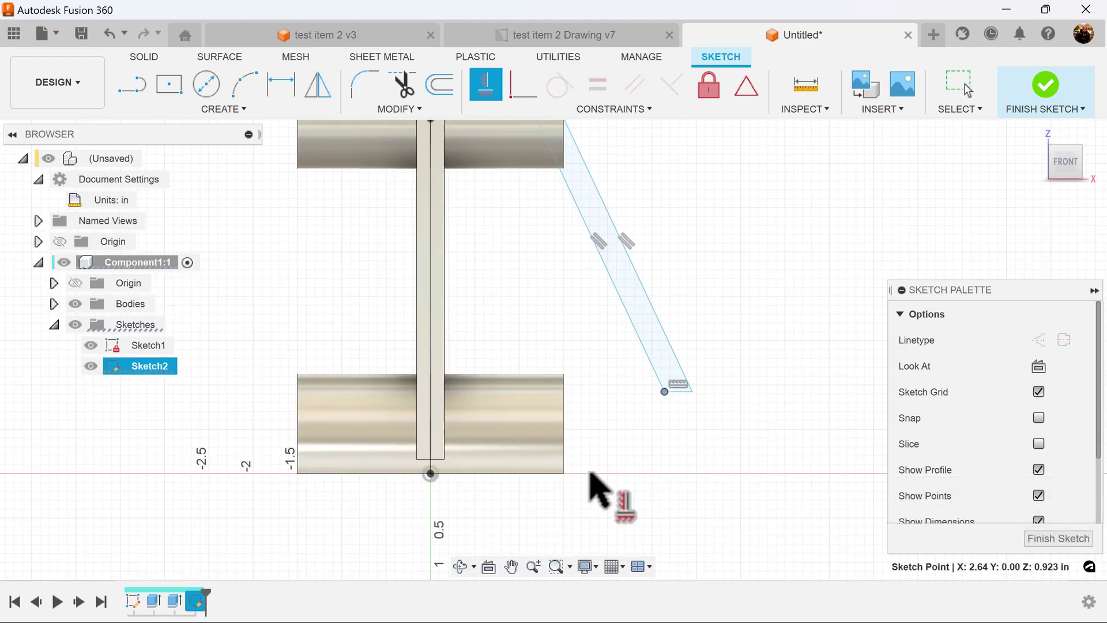
{"action": "left_click", "coordinate": [443, 460]}
- Pan and zoom to review the whole aligned rib
{"action": "middle_click_drag", "start_coordinate": [769, 358], "coordinate": [717, 408]}
{"action": "scroll", "coordinate": [716, 408], "scroll_direction": "down", "scroll_amount": 1}
{"action": "scroll", "coordinate": [716, 408], "scroll_direction": "up", "scroll_amount": 1}
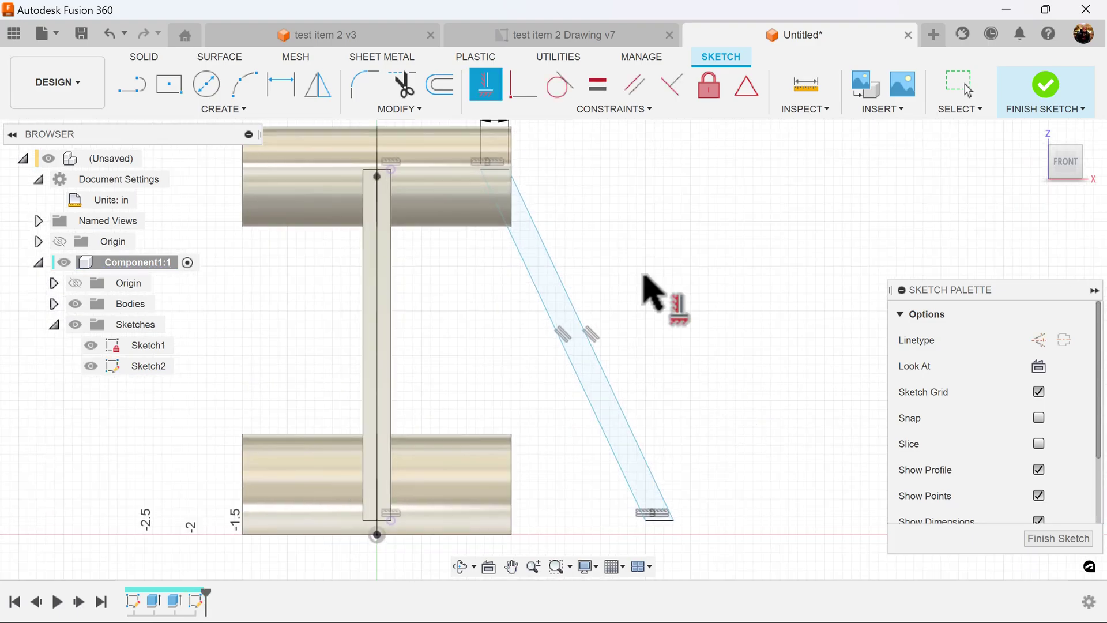
{"action": "left_click", "coordinate": [287, 92]}
{"action": "middle_click_drag", "start_coordinate": [600, 253], "coordinate": [662, 353]}
{"action": "scroll", "coordinate": [459, 144], "scroll_direction": "down", "scroll_amount": 1}
{"action": "key", "text": "Escape"}
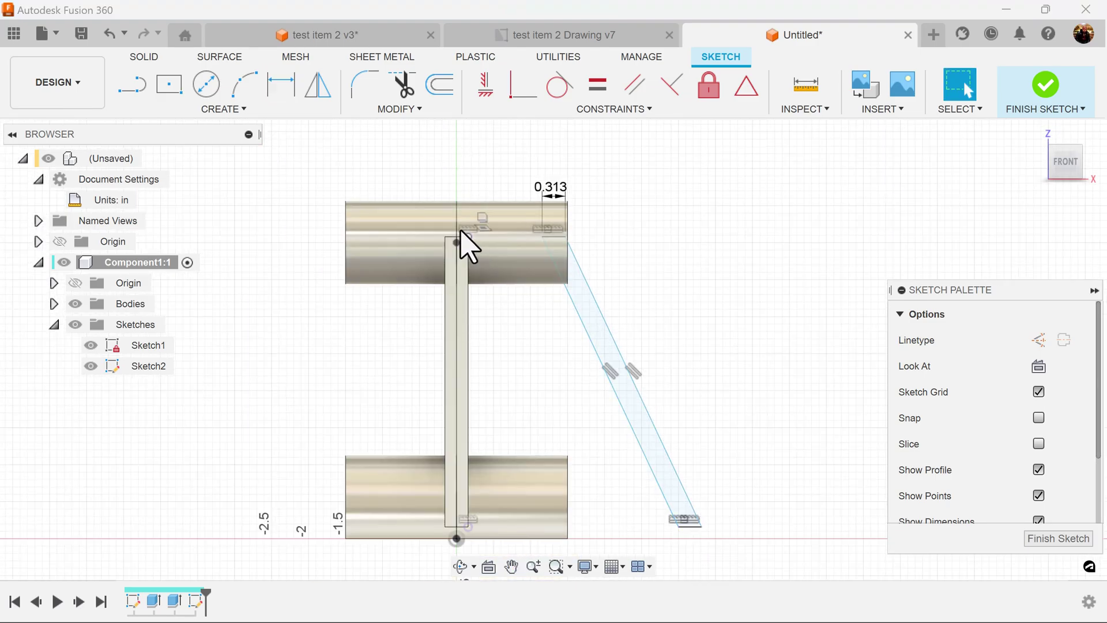
- Dimension the rib's top offset from the web to 0.394 in
{"action": "left_click", "coordinate": [280, 86]}
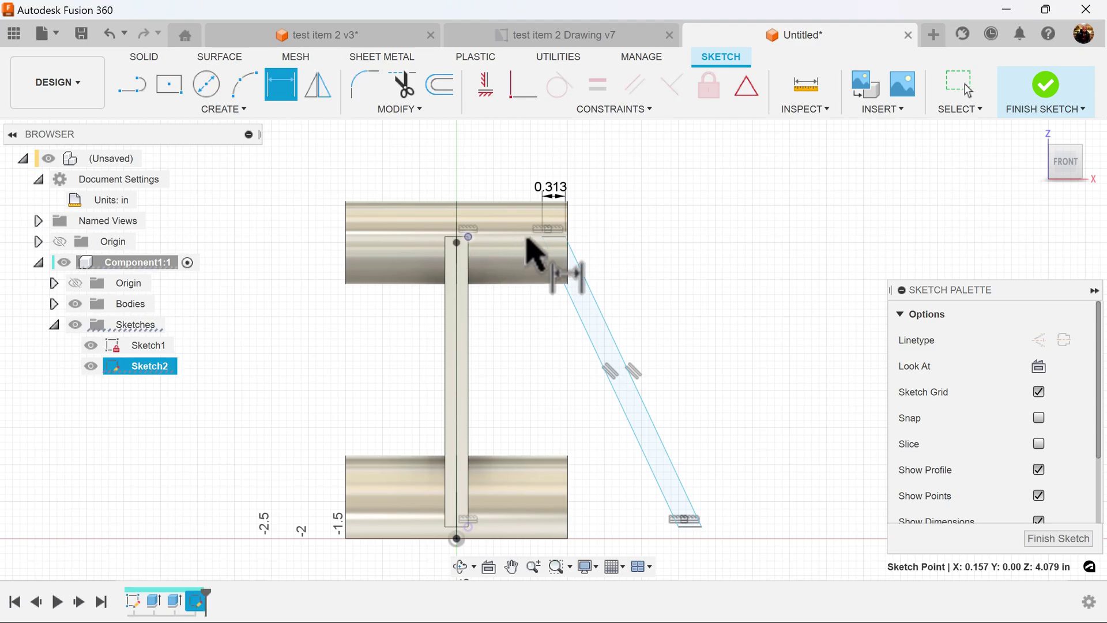
{"action": "left_click", "coordinate": [542, 234]}
{"action": "left_click", "coordinate": [507, 172]}
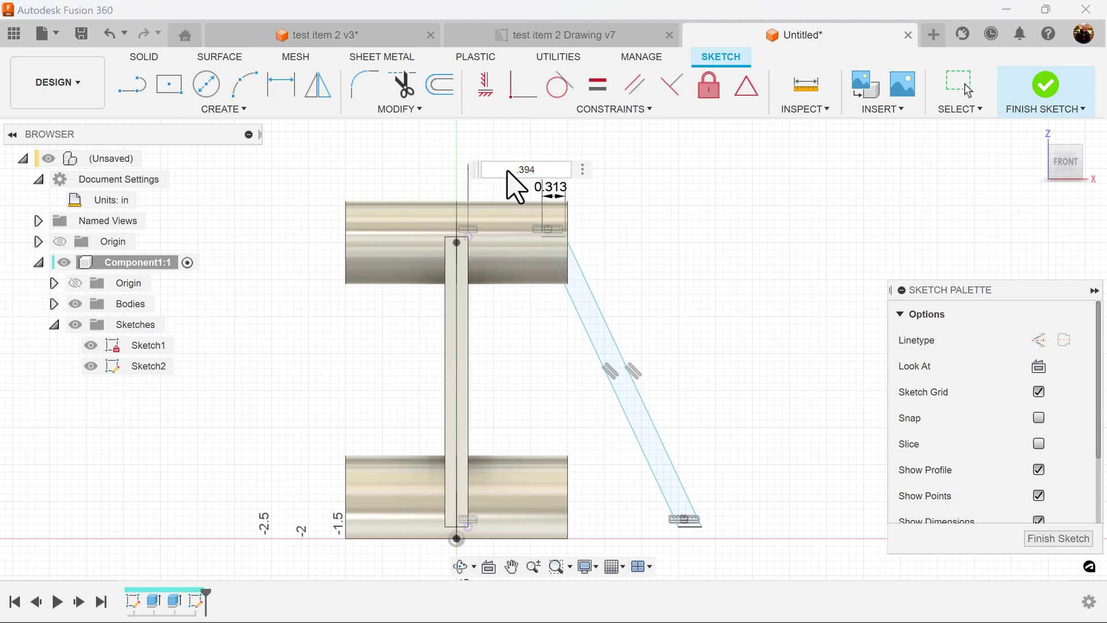
{"action": "key", "text": "Return"}
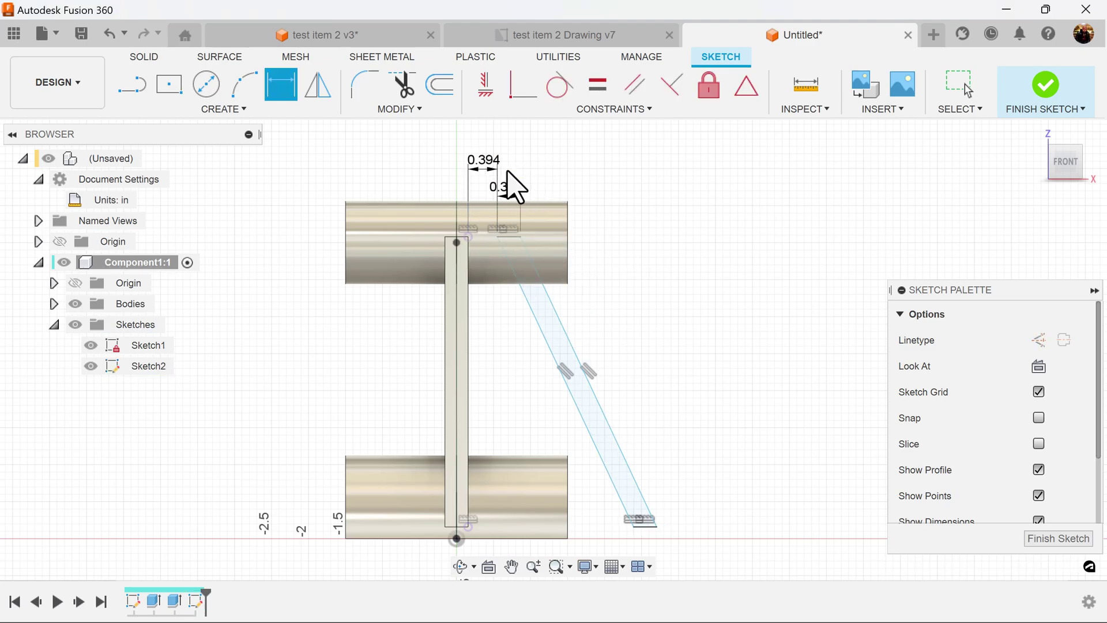
- Dimension the rib's bottom offset from the web to 0.844 in
{"action": "left_click", "coordinate": [634, 526]}
{"action": "left_click", "coordinate": [468, 526]}
{"action": "middle_click_drag", "start_coordinate": [562, 493], "coordinate": [559, 377]}
{"action": "left_click", "coordinate": [565, 464]}
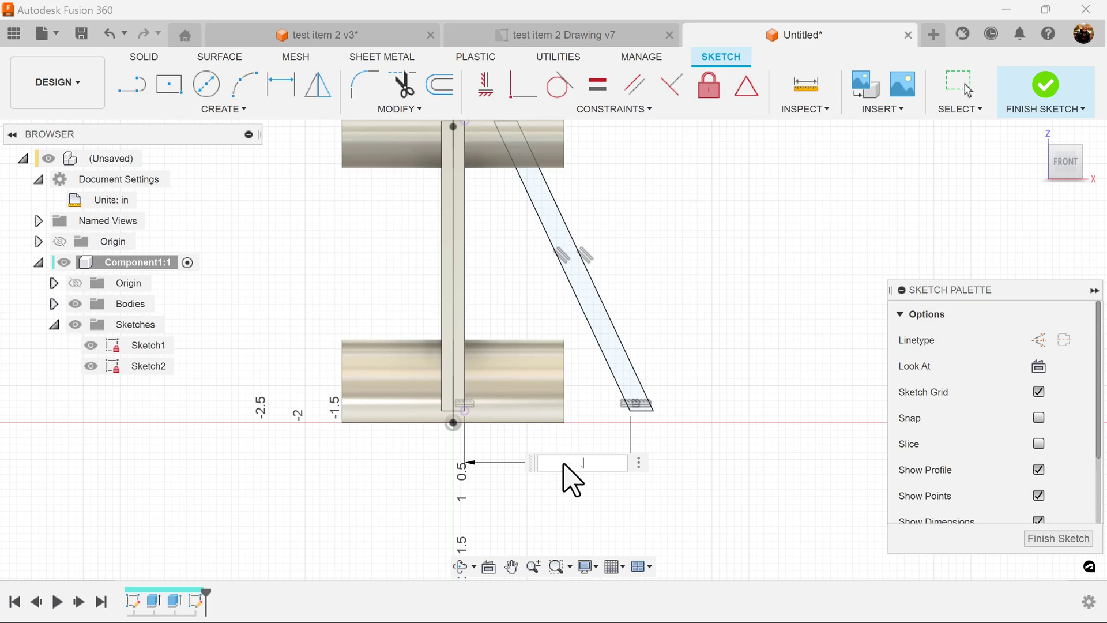
{"action": "type", "text": ".844"}
{"action": "key", "text": "Return"}
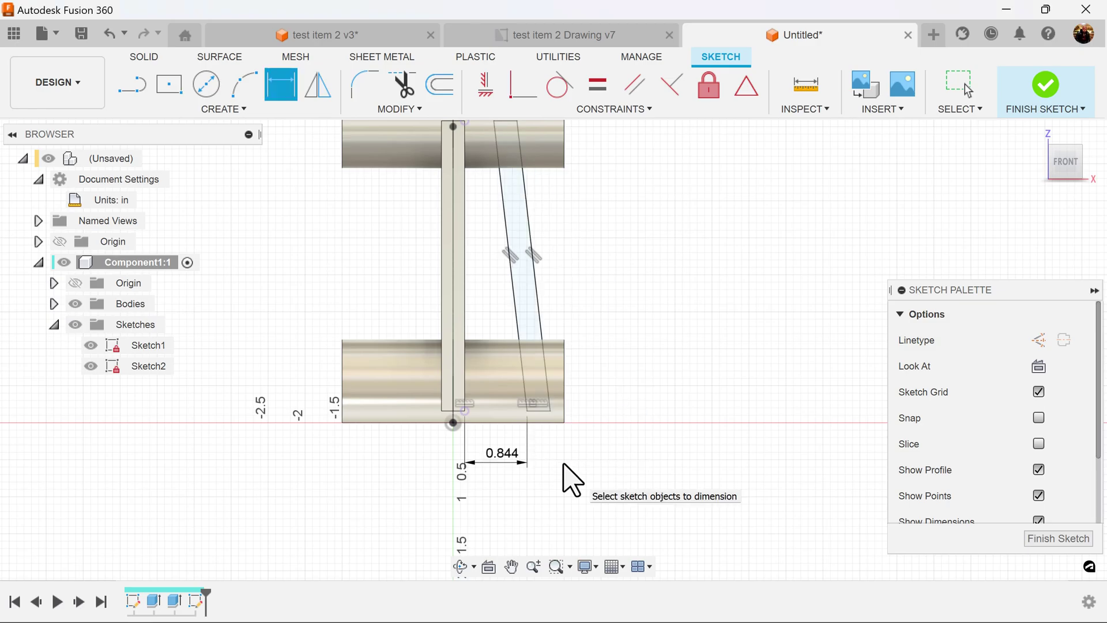
- Finish Sketch2
{"action": "scroll", "coordinate": [600, 396], "scroll_direction": "down", "scroll_amount": 1}
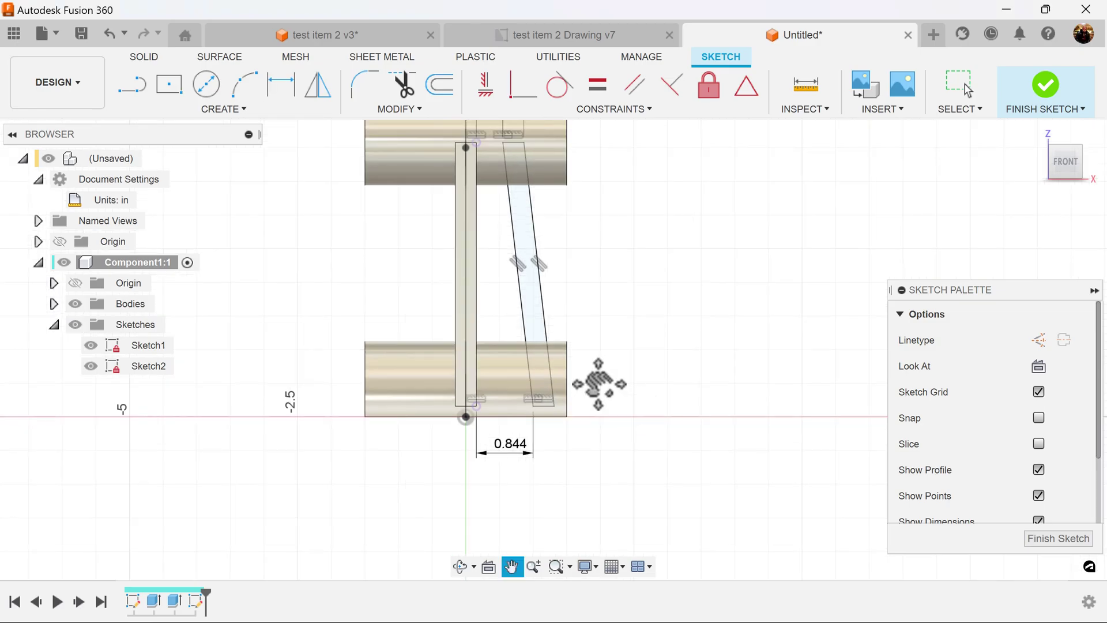
{"action": "middle_click_drag", "start_coordinate": [600, 396], "coordinate": [604, 422]}
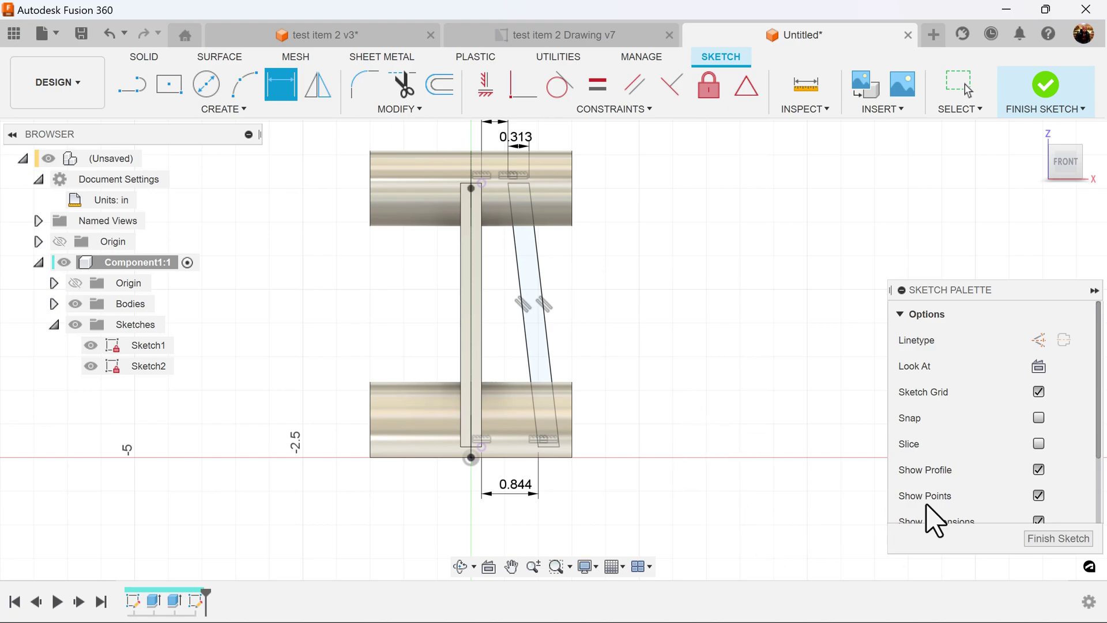
{"action": "left_click", "coordinate": [1079, 537]}
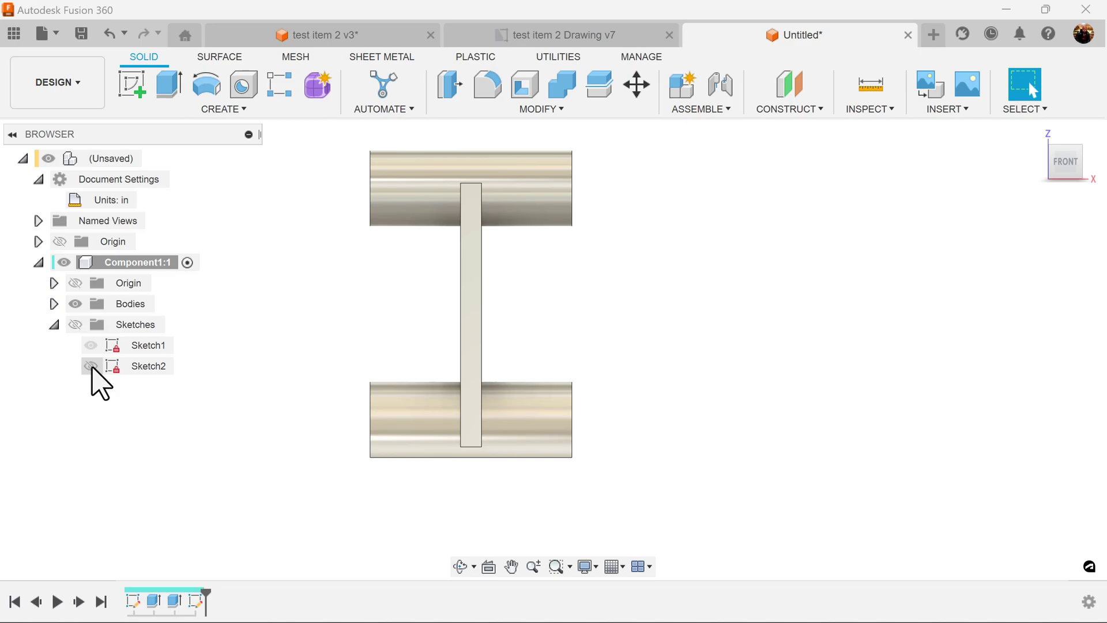
- Show the sketches and extrude the slanted rib profile symmetrically, measured as whole length
{"action": "left_click", "coordinate": [75, 324]}
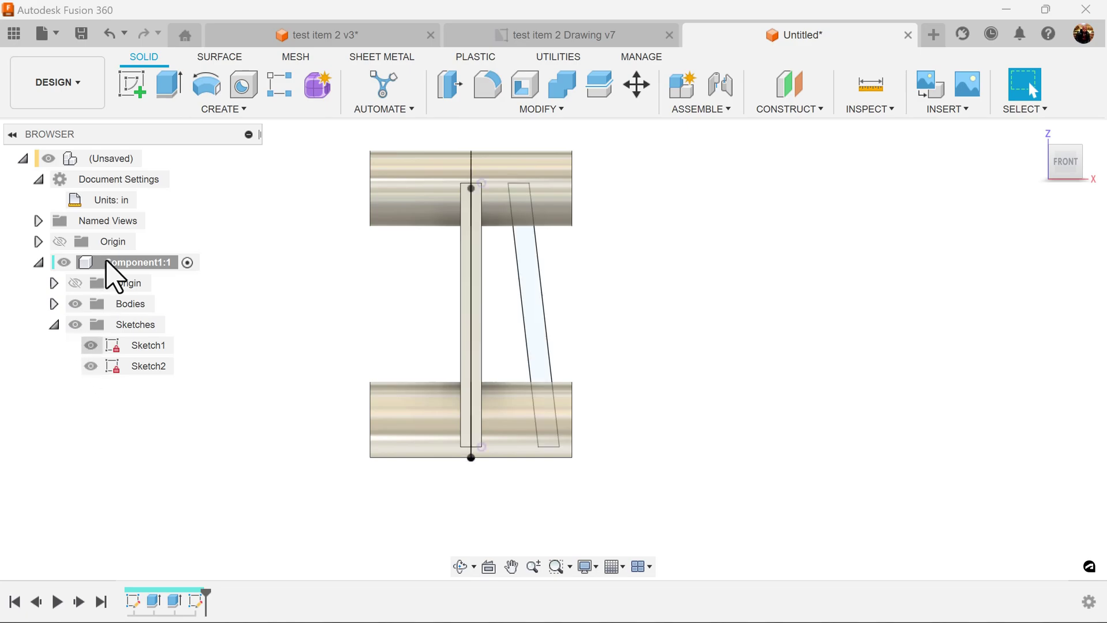
{"action": "left_click", "coordinate": [177, 81]}
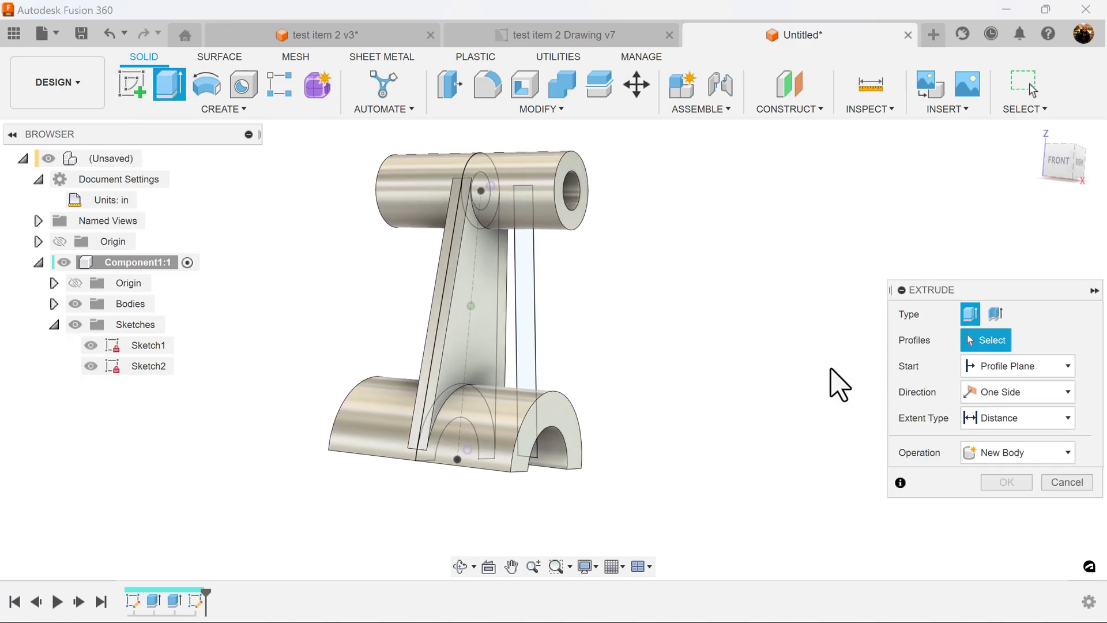
{"action": "left_click", "coordinate": [522, 306]}
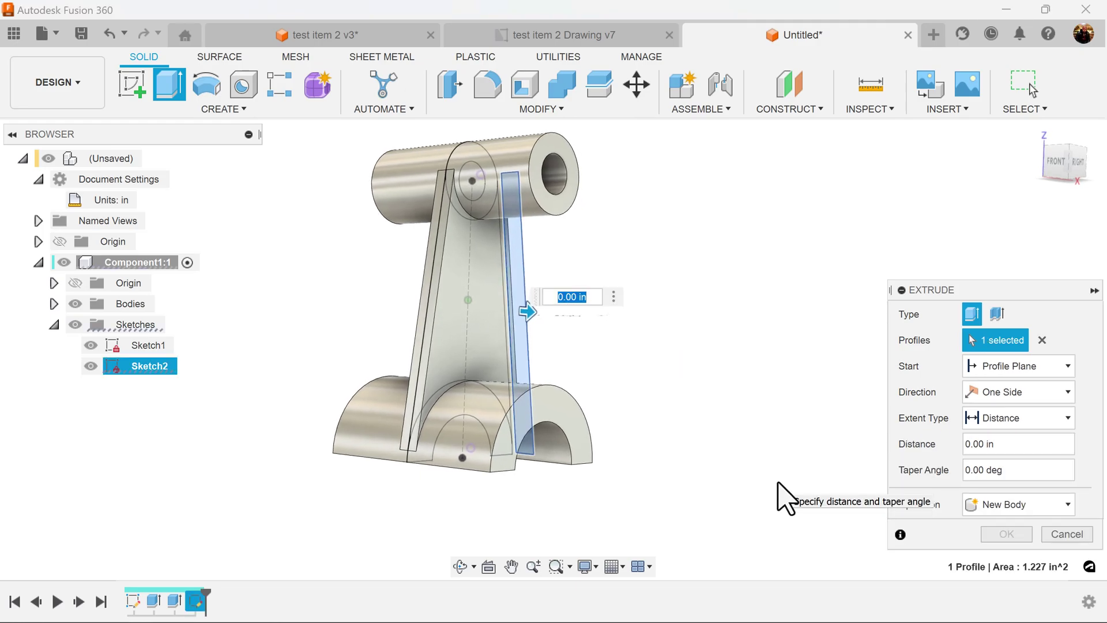
{"action": "left_click", "coordinate": [1047, 393]}
{"action": "left_click", "coordinate": [1006, 445]}
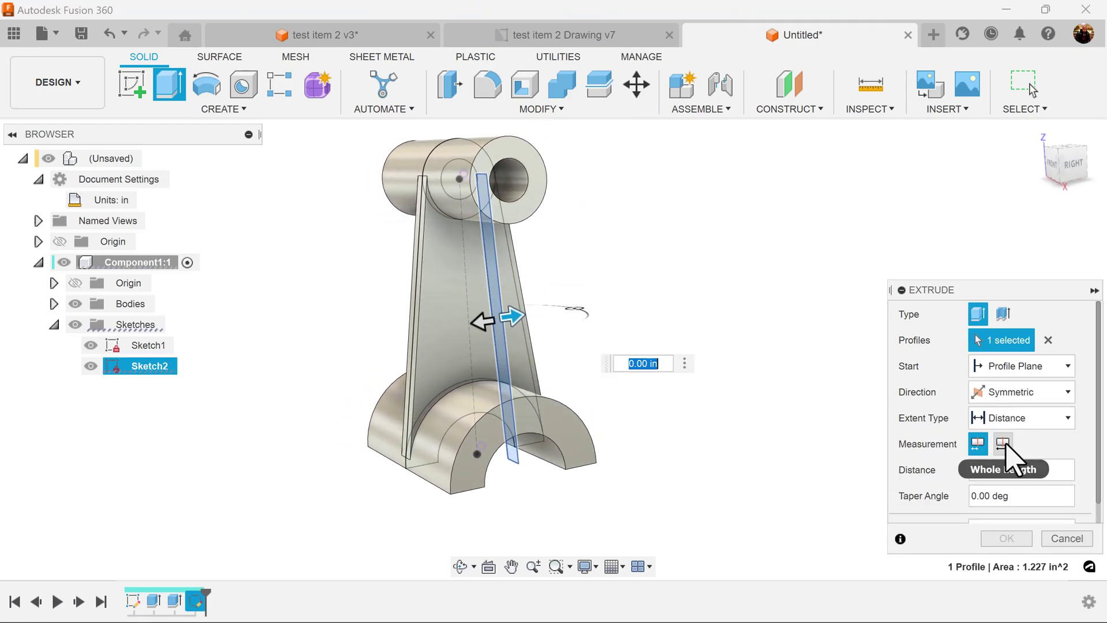
{"action": "left_click", "coordinate": [1003, 442]}
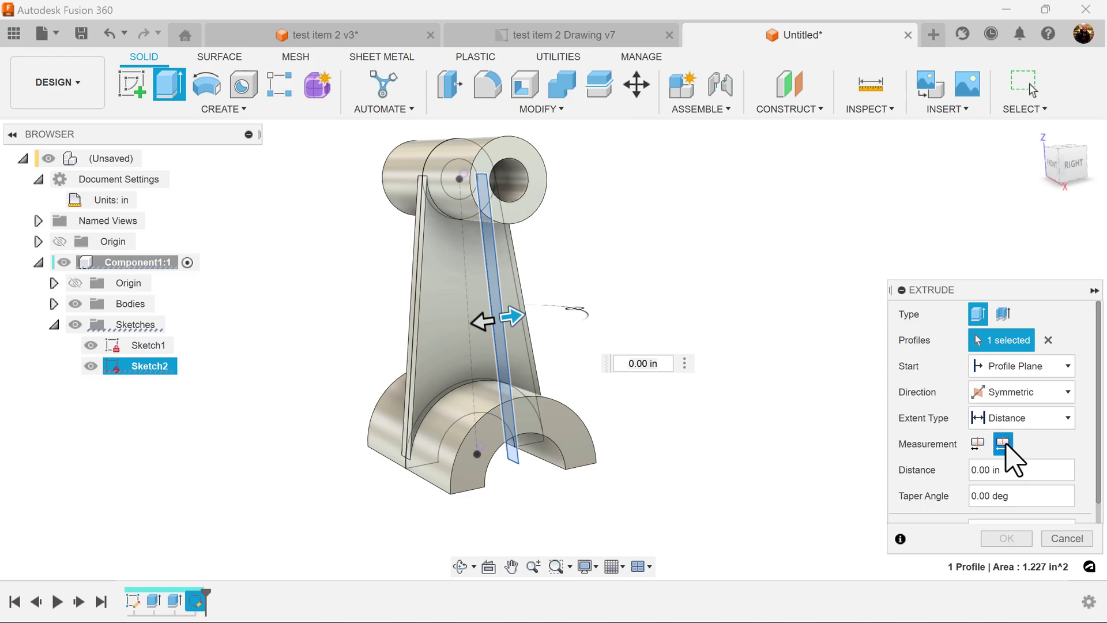
- Set the extrusion to 2.5 in joined to the bracket, then hide Sketch1
{"action": "left_click", "coordinate": [644, 364]}
{"action": "type", "text": "2"}
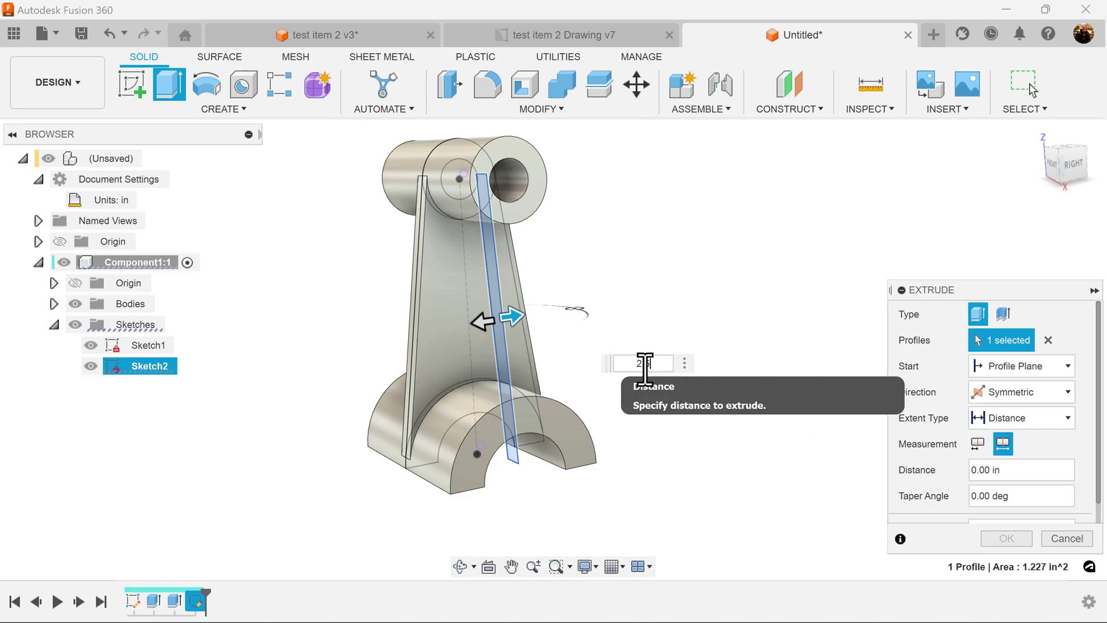
{"action": "type", "text": ".5"}
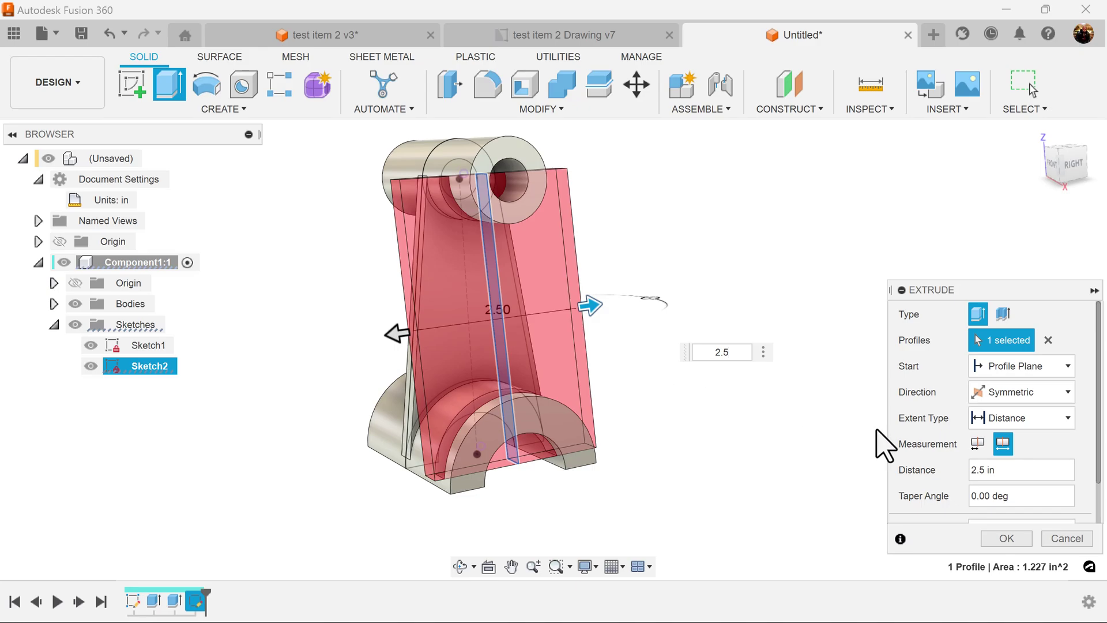
{"action": "left_click_drag", "start_coordinate": [1103, 433], "coordinate": [1102, 485]}
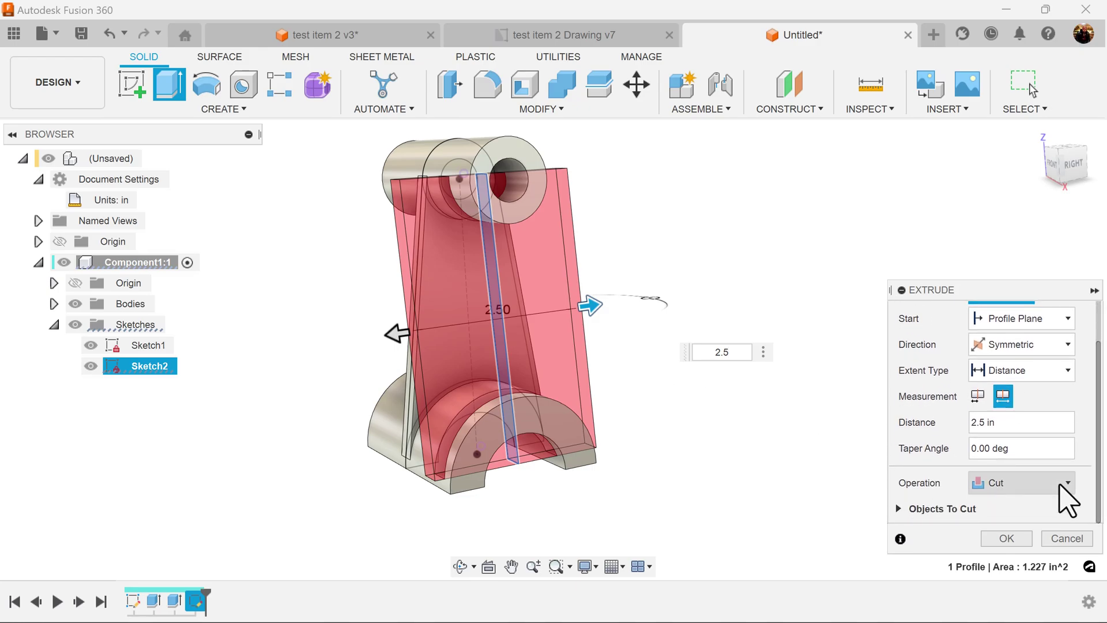
{"action": "left_click", "coordinate": [1060, 483]}
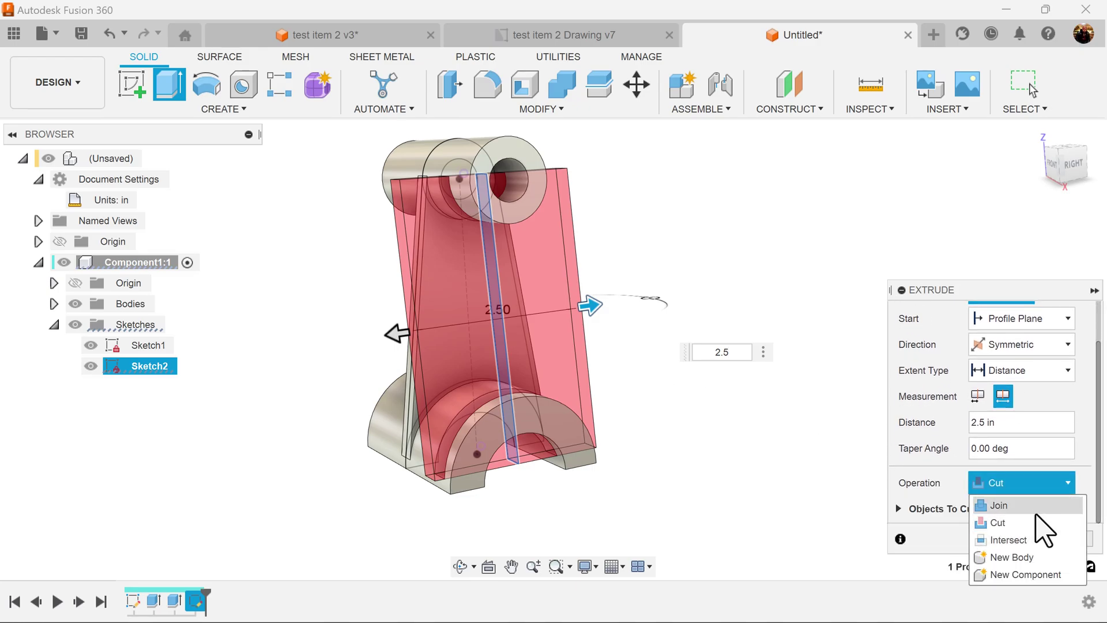
{"action": "left_click", "coordinate": [1021, 506]}
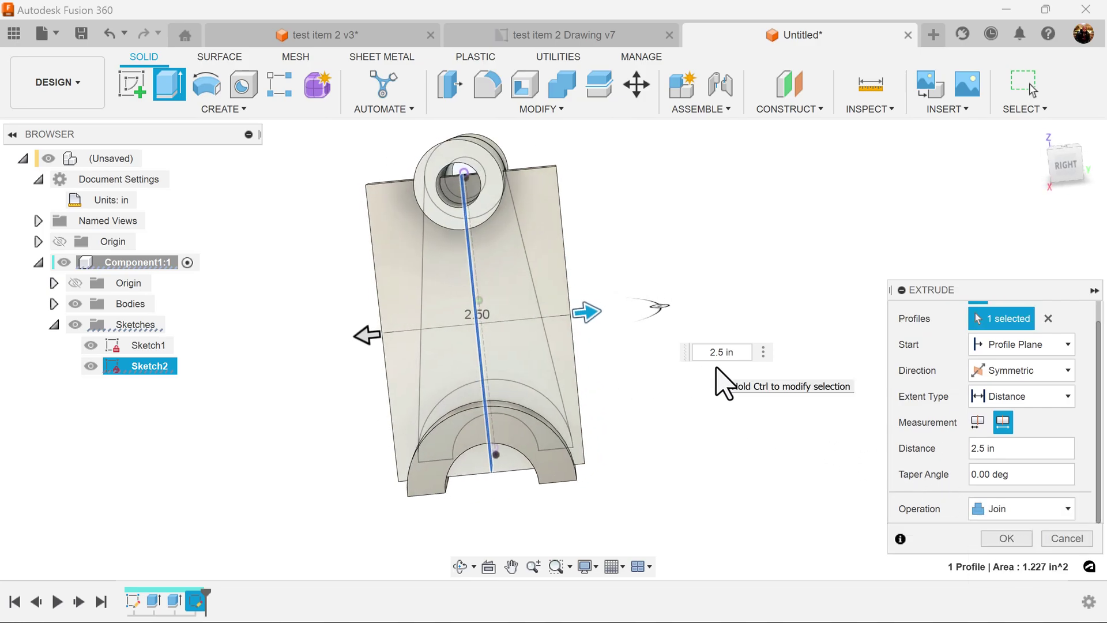
{"action": "left_click", "coordinate": [1006, 538]}
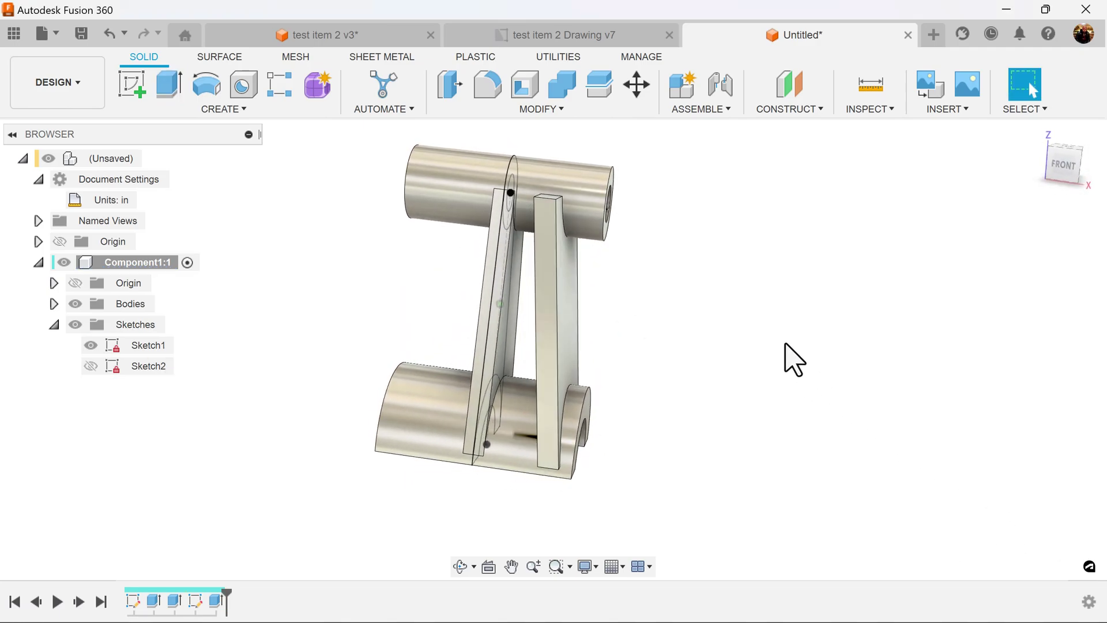
{"action": "left_click", "coordinate": [90, 345]}
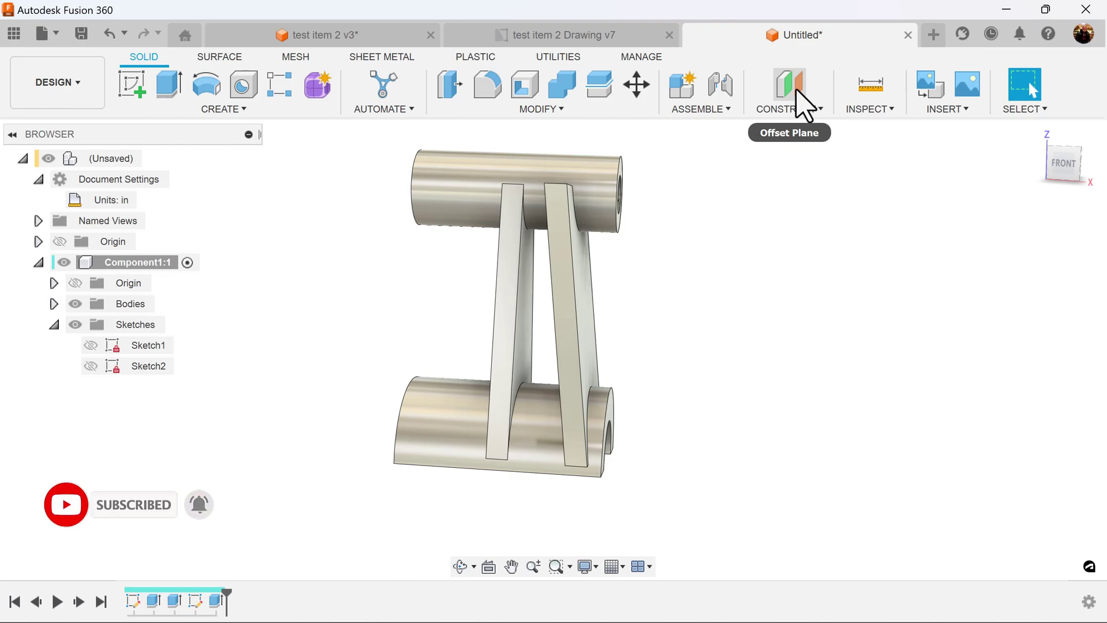
- Create an offset construction plane on the slanted rib face with 0 in distance
{"action": "left_click", "coordinate": [803, 104]}
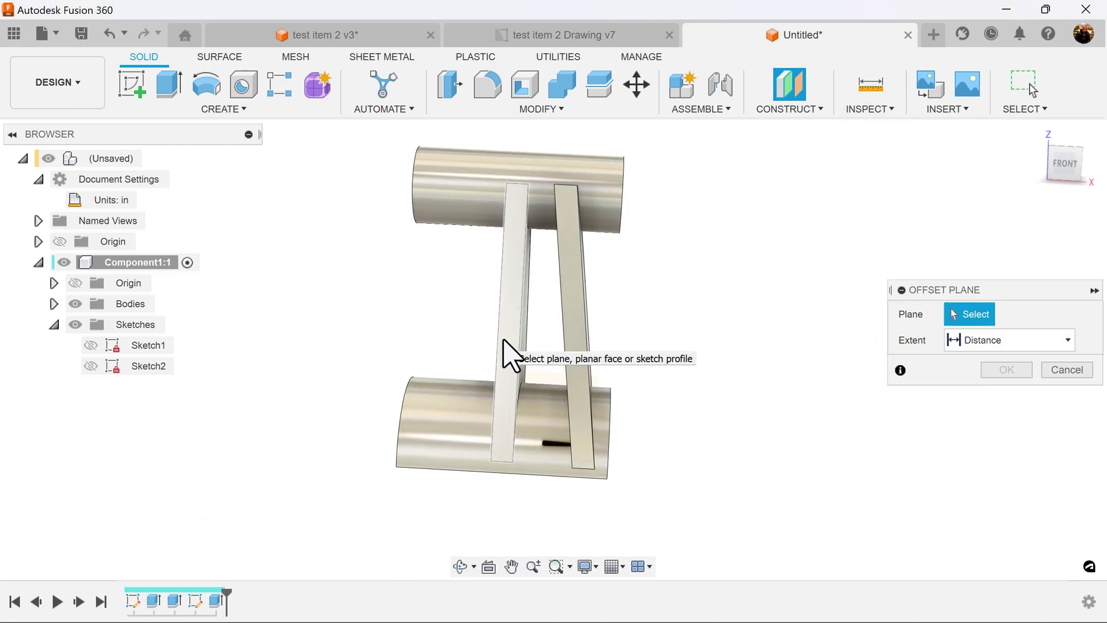
{"action": "left_click", "coordinate": [508, 352]}
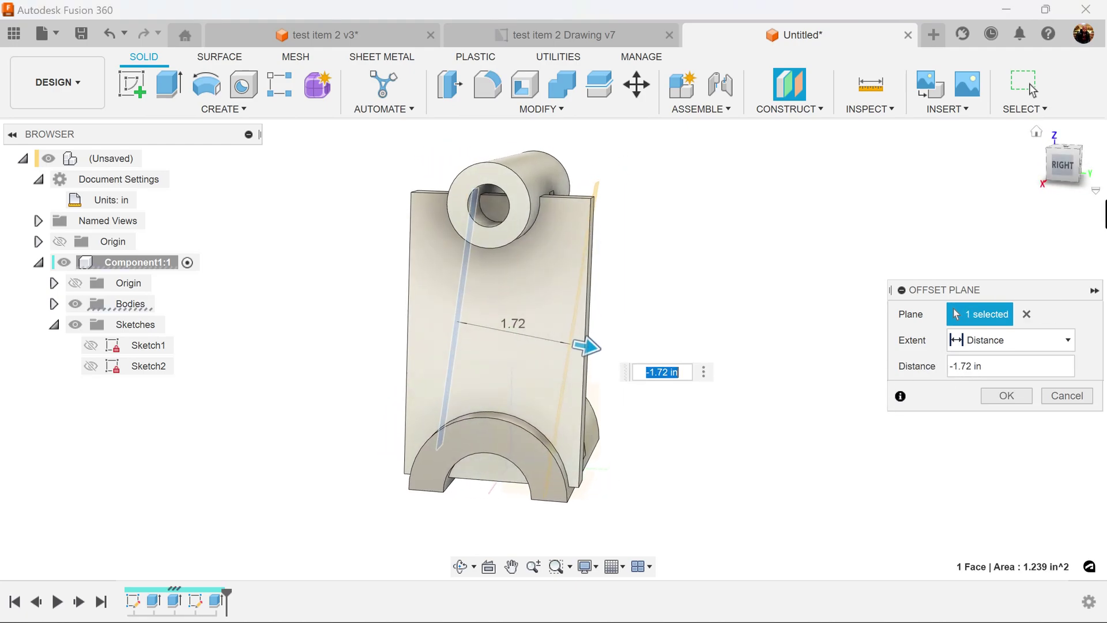
{"action": "left_click", "coordinate": [1026, 315]}
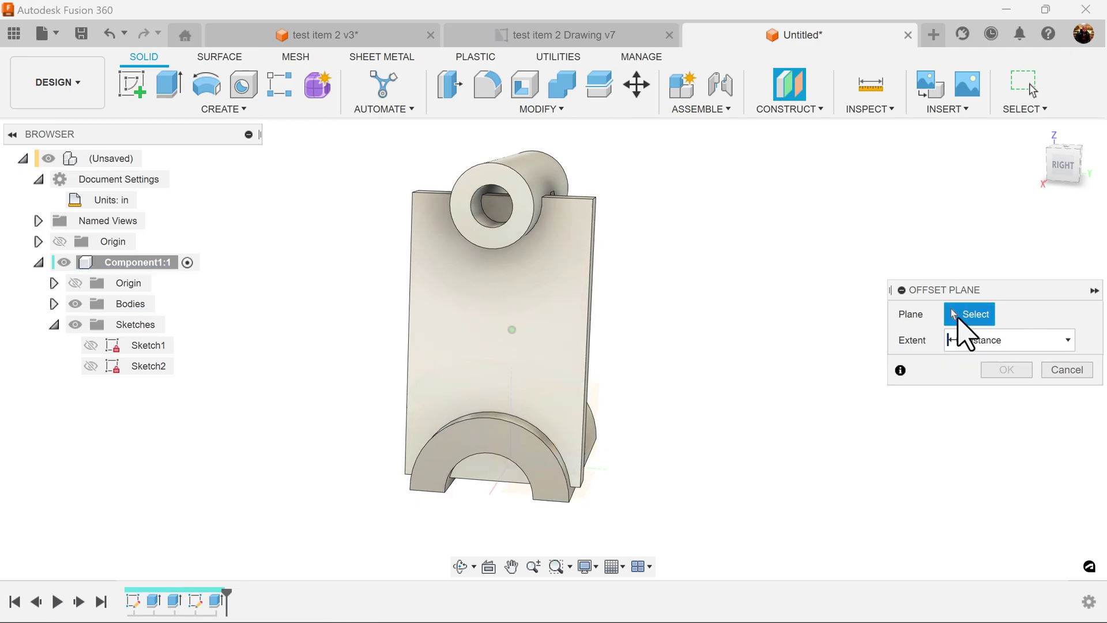
{"action": "left_click", "coordinate": [534, 258]}
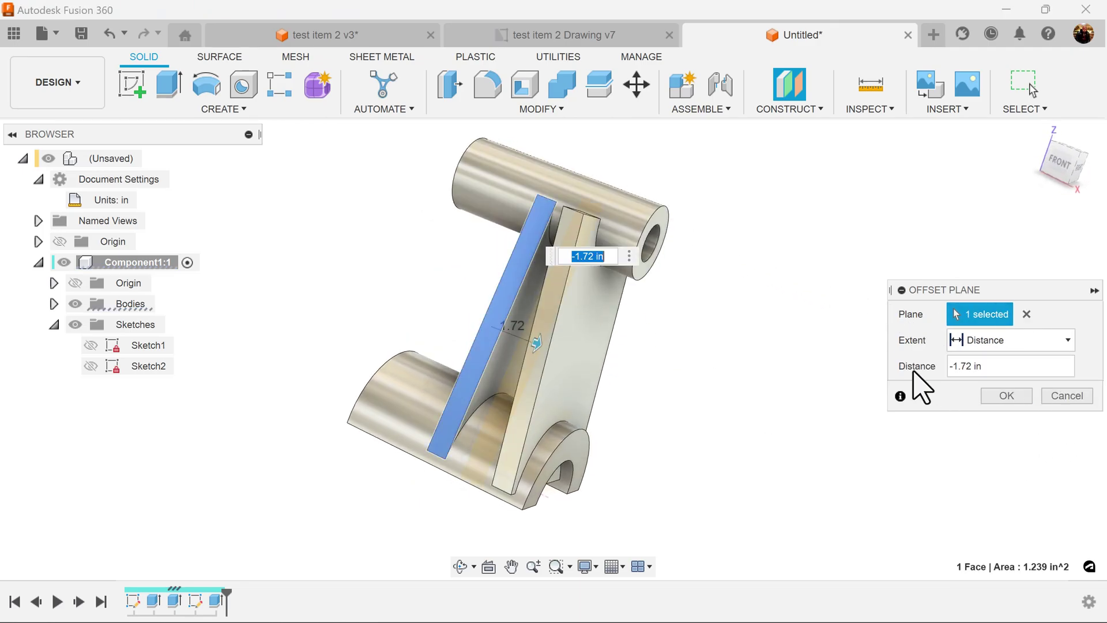
{"action": "left_click", "coordinate": [1005, 365]}
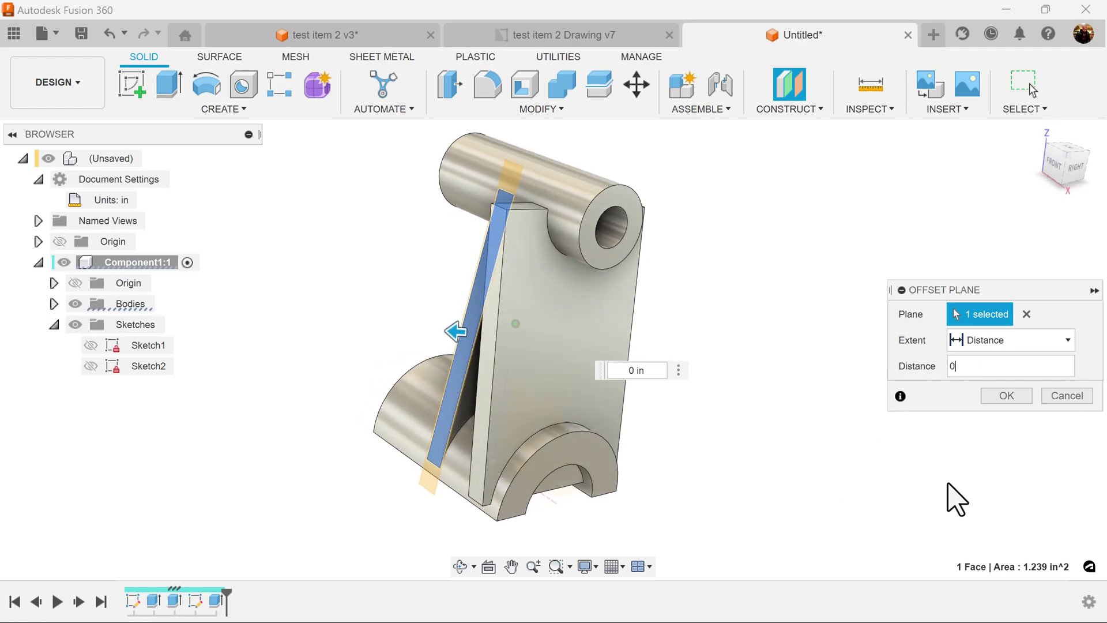
{"action": "left_click", "coordinate": [1006, 395]}
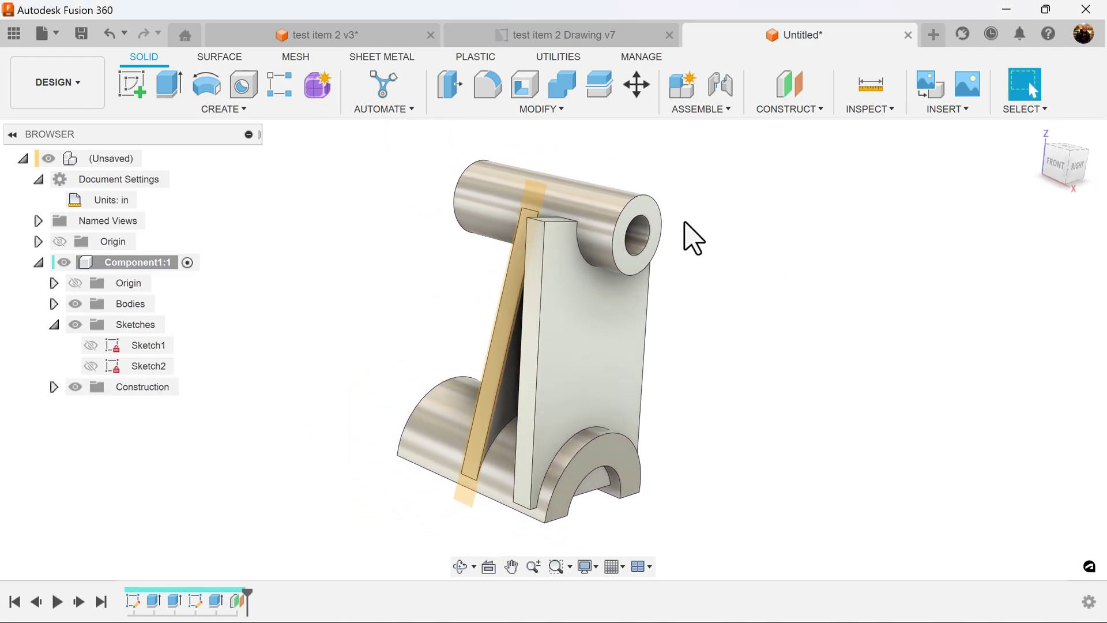
{"action": "left_click", "coordinate": [537, 111]}
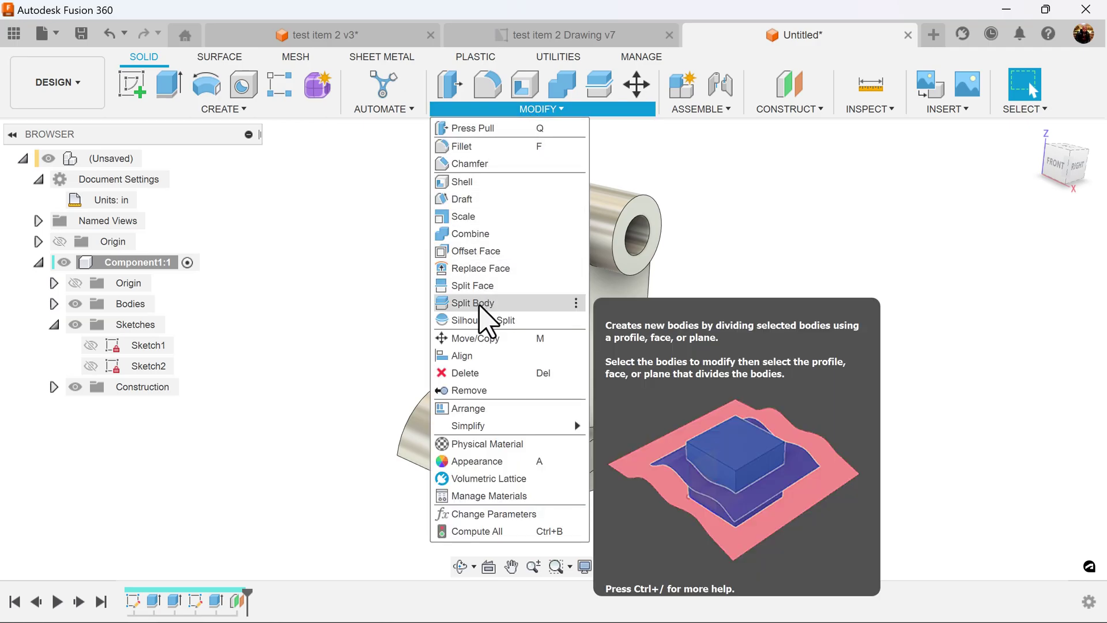
- Split the bracket body using the rib's construction plane as the splitting tool
{"action": "left_click", "coordinate": [482, 316]}
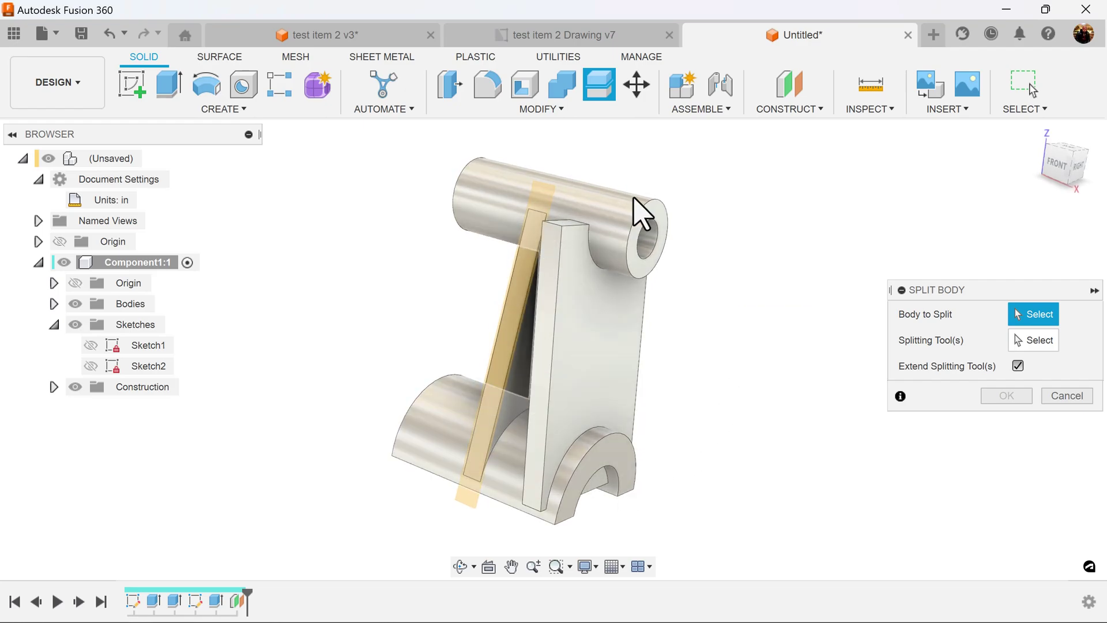
{"action": "left_click", "coordinate": [578, 326]}
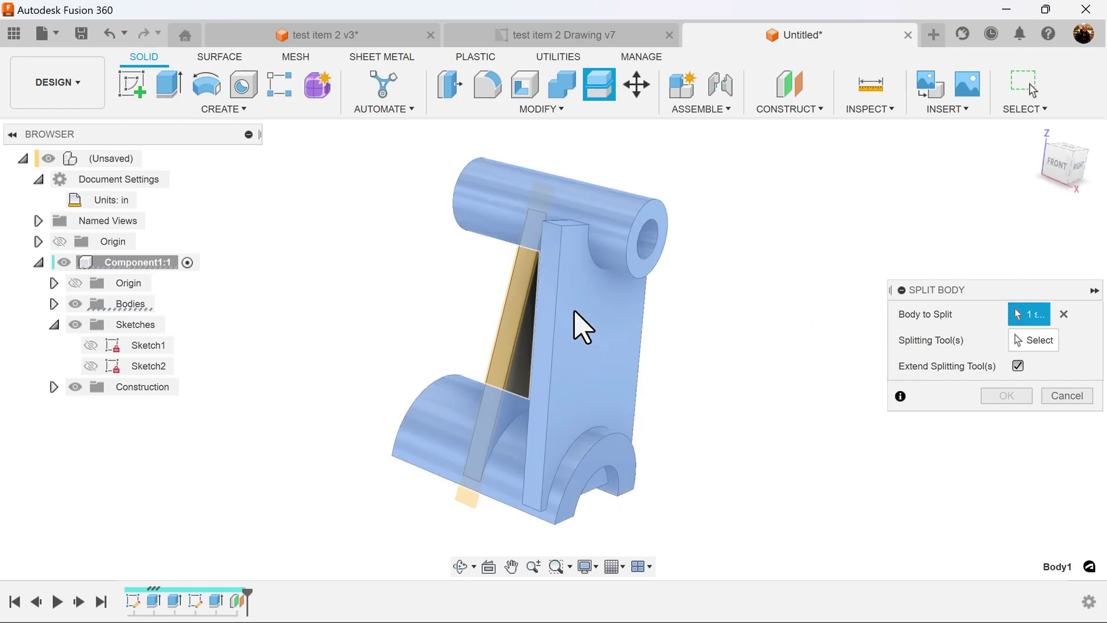
{"action": "left_click", "coordinate": [1038, 343]}
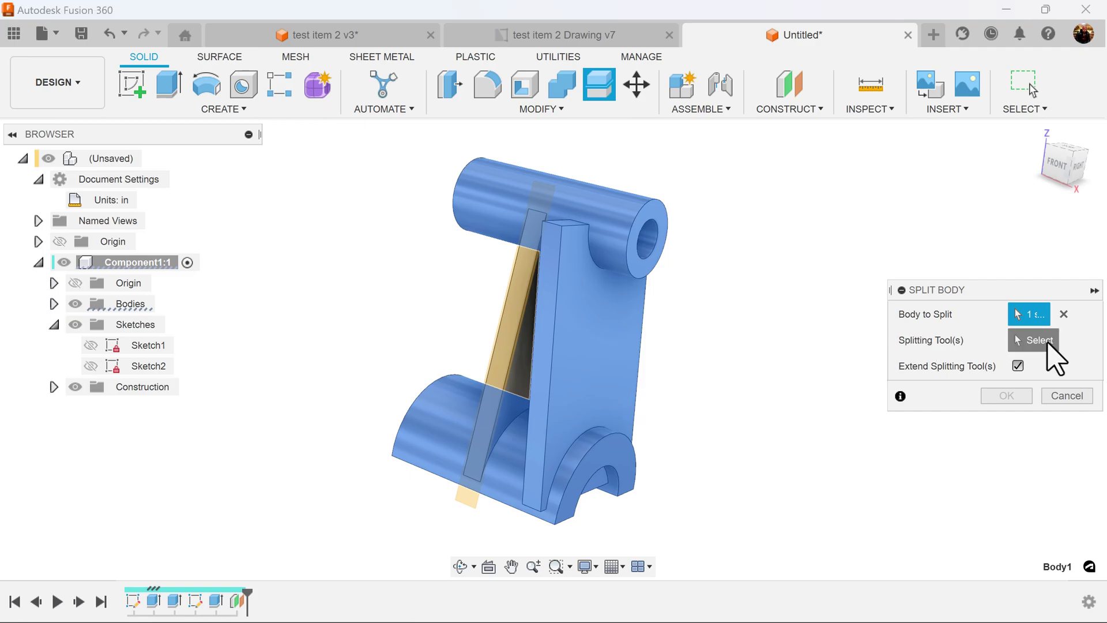
{"action": "left_click", "coordinate": [526, 328]}
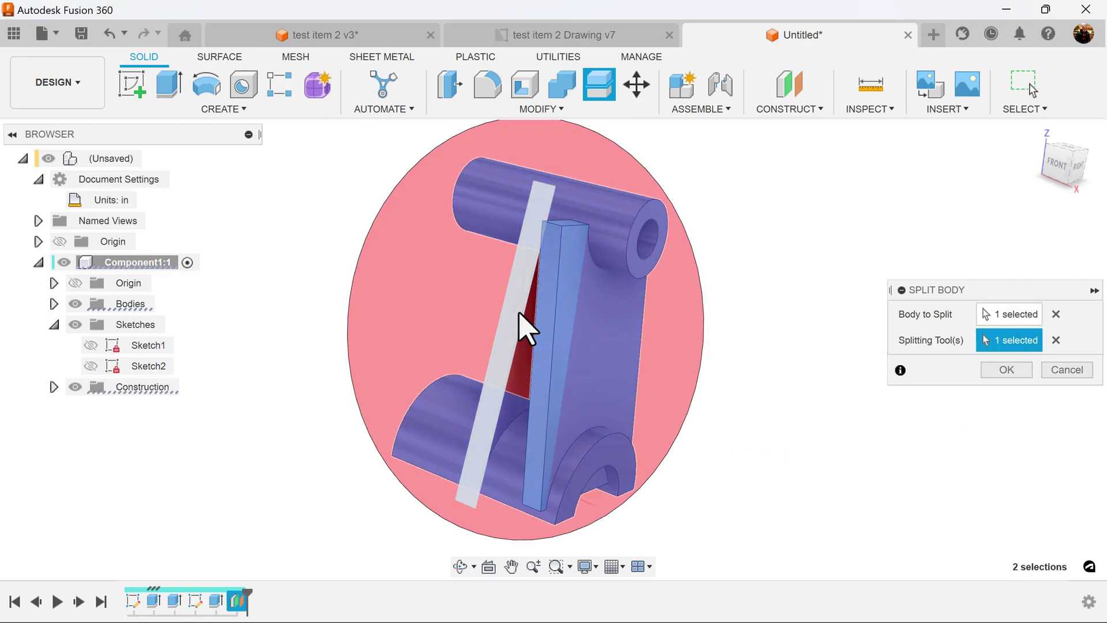
{"action": "left_click", "coordinate": [1006, 370]}
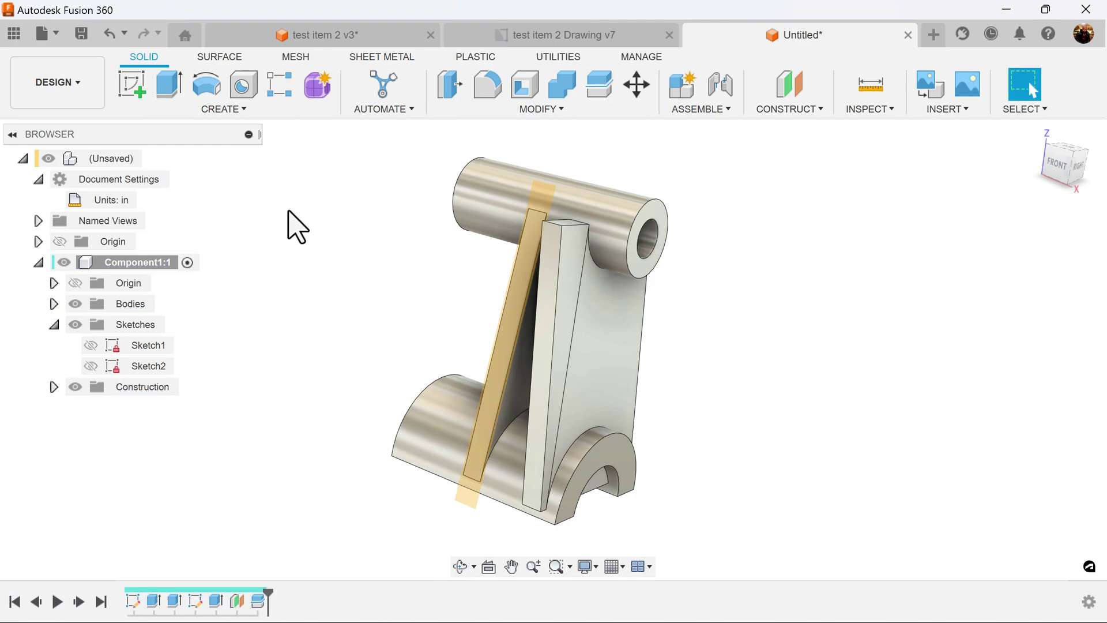
- Hide Body4, Plane1 and Body3 in the Browser and orbit to inspect Body1
{"action": "left_click", "coordinate": [53, 303]}
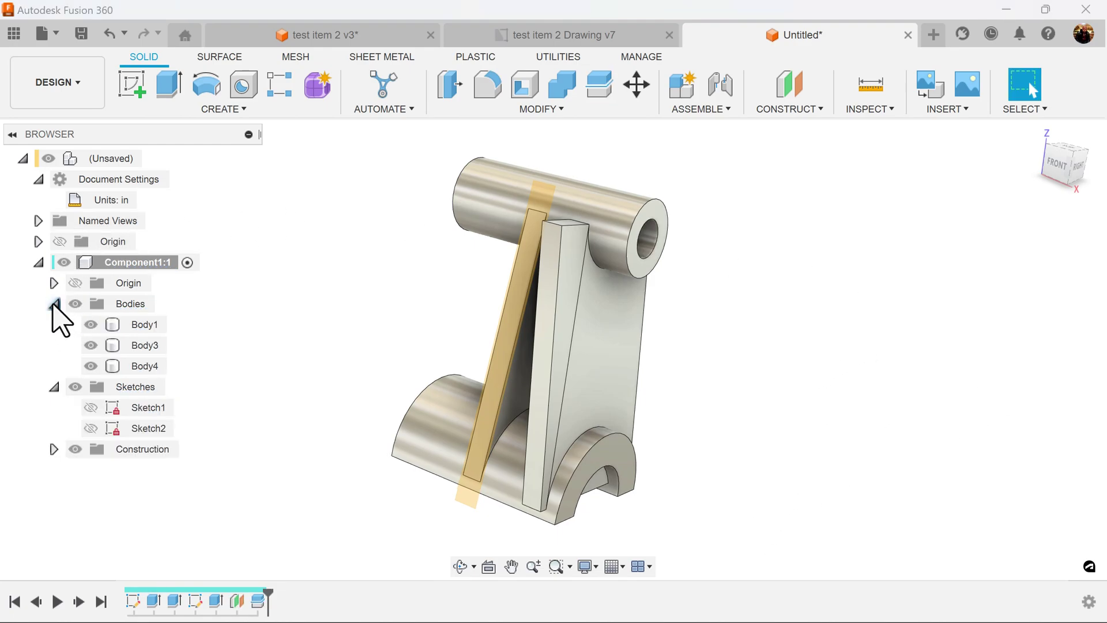
{"action": "left_click", "coordinate": [91, 366]}
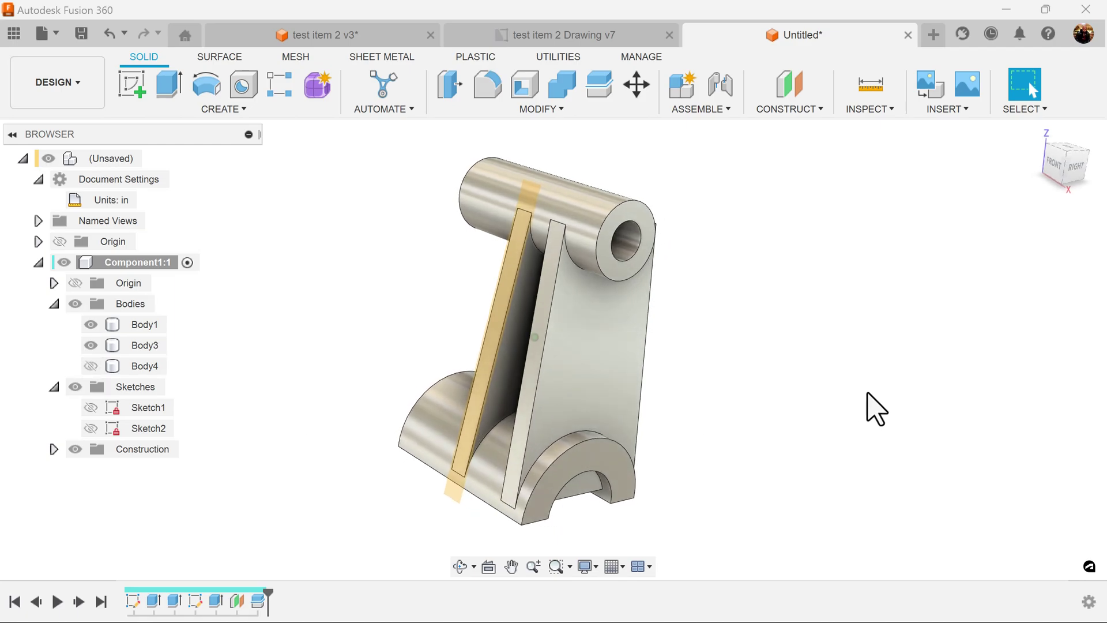
{"action": "left_click", "coordinate": [54, 449]}
{"action": "left_click", "coordinate": [90, 469]}
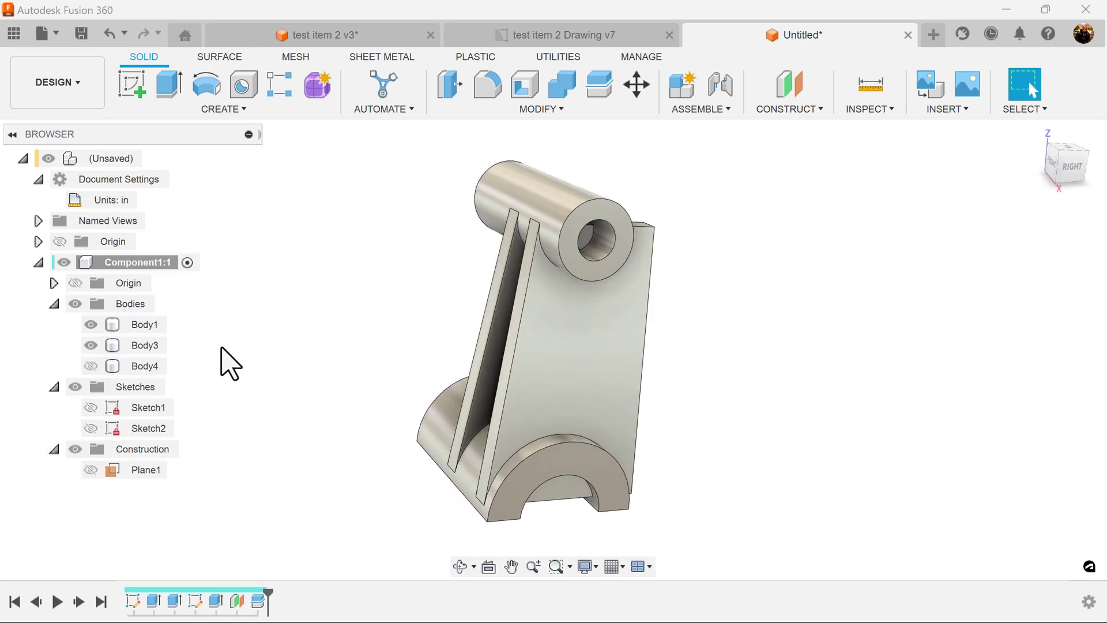
{"action": "left_click", "coordinate": [115, 325]}
{"action": "left_click", "coordinate": [90, 345]}
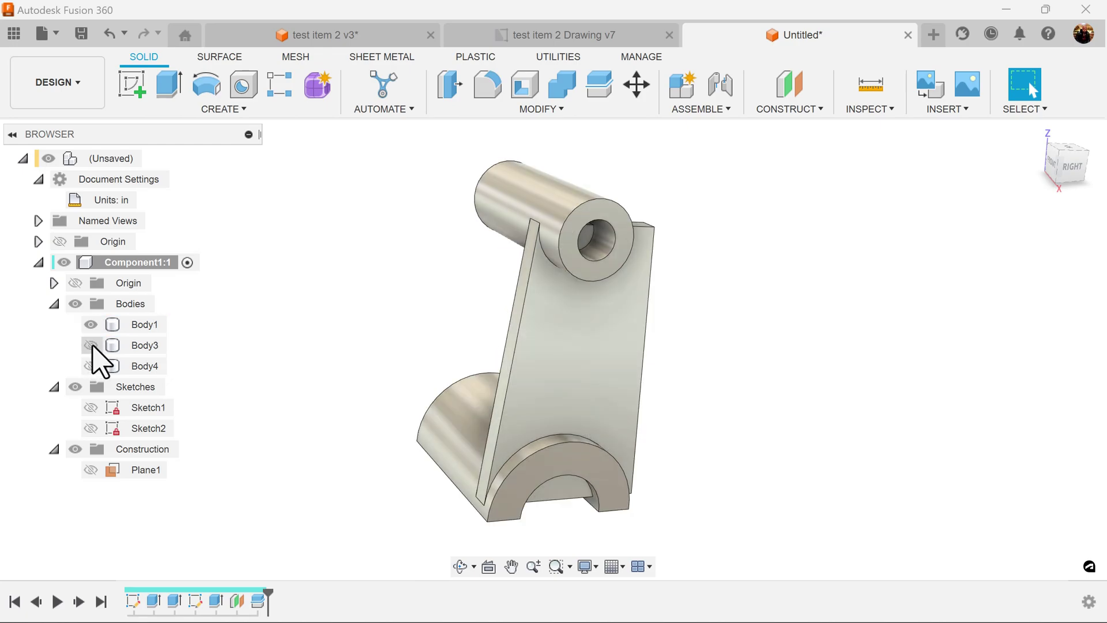
{"action": "middle_click_drag", "start_coordinate": [815, 375], "coordinate": [555, 369], "text": "shift"}
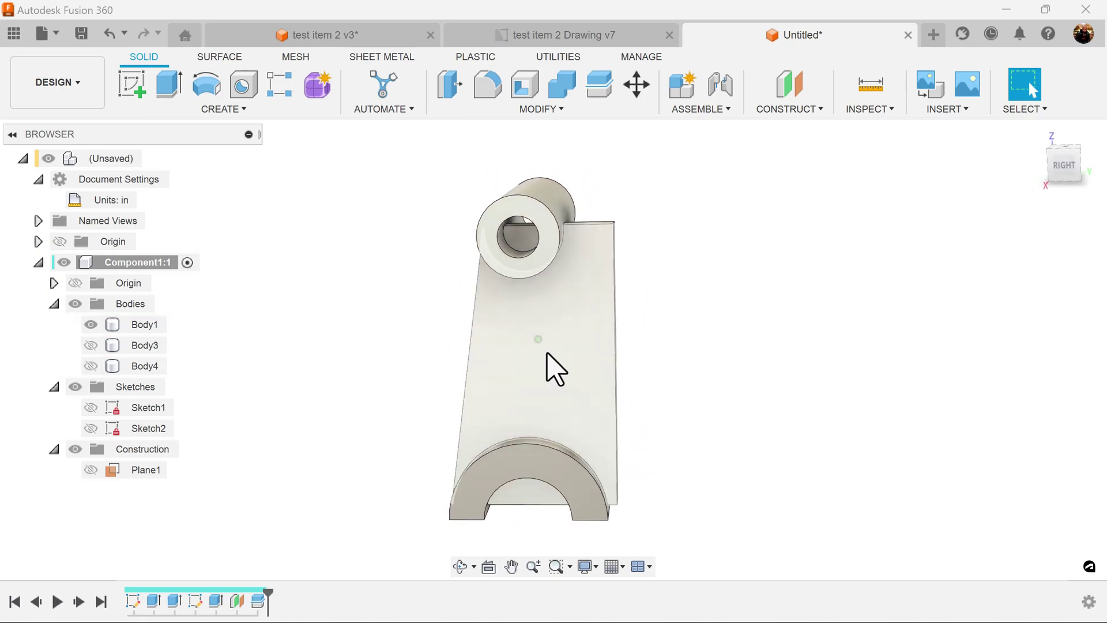
{"action": "left_click", "coordinate": [230, 110]}
- Start a feature Mirror and pick the Split1 feature from the timeline
{"action": "left_click", "coordinate": [179, 477]}
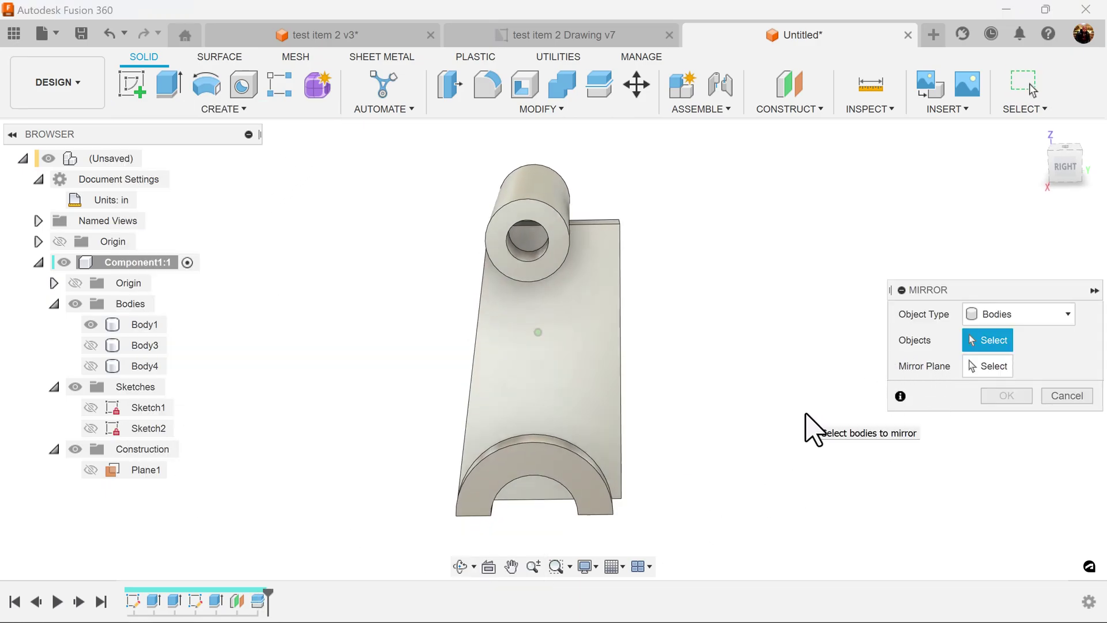
{"action": "left_click", "coordinate": [1019, 312]}
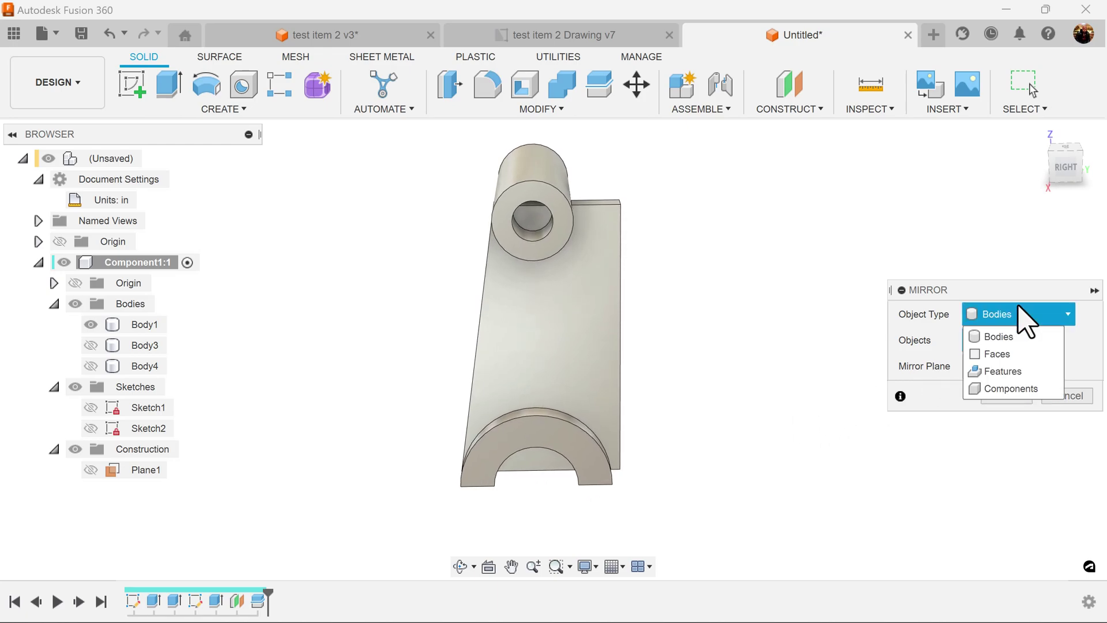
{"action": "left_click", "coordinate": [1018, 371]}
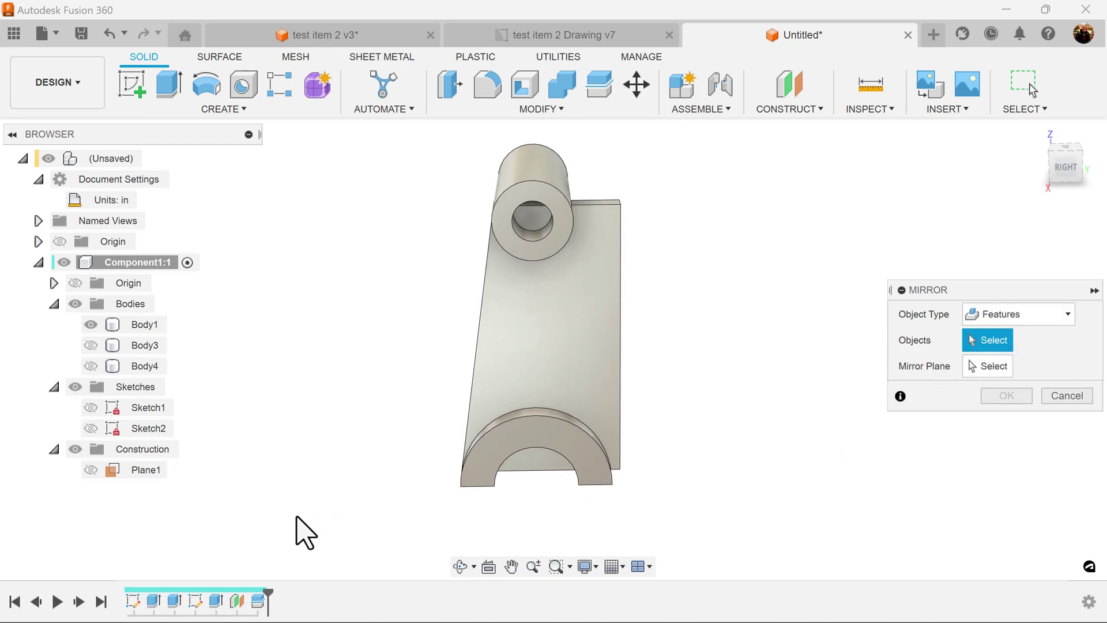
{"action": "left_click", "coordinate": [258, 600]}
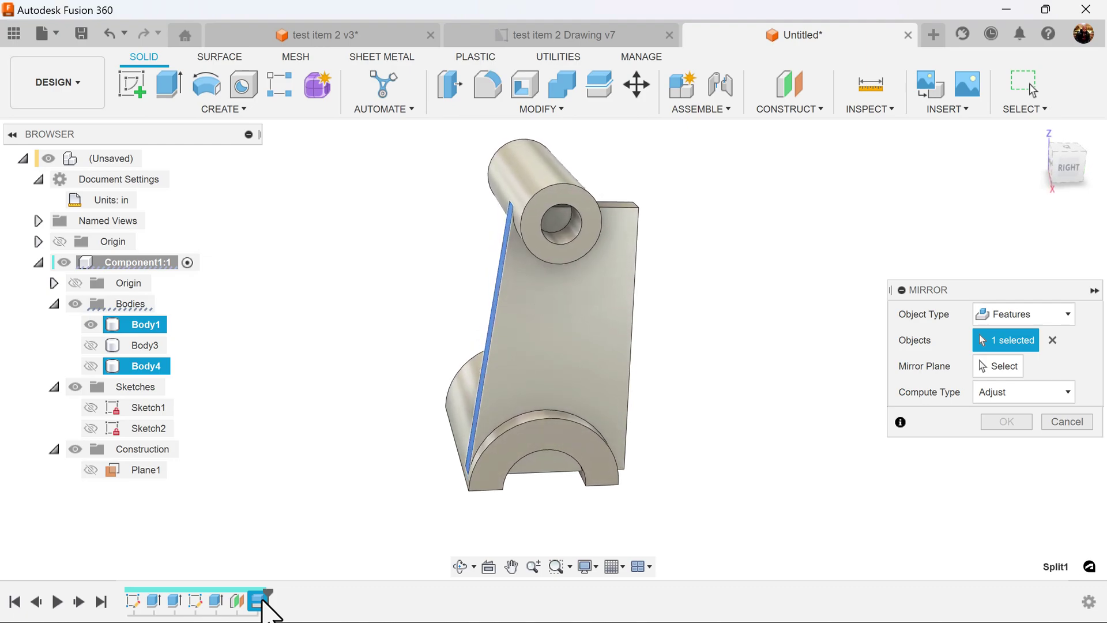
{"action": "left_click", "coordinate": [1013, 371]}
- Select the mirror plane and confirm, creating the mirrored Body5
{"action": "middle_click_drag", "start_coordinate": [876, 397], "coordinate": [637, 459], "text": "shift"}
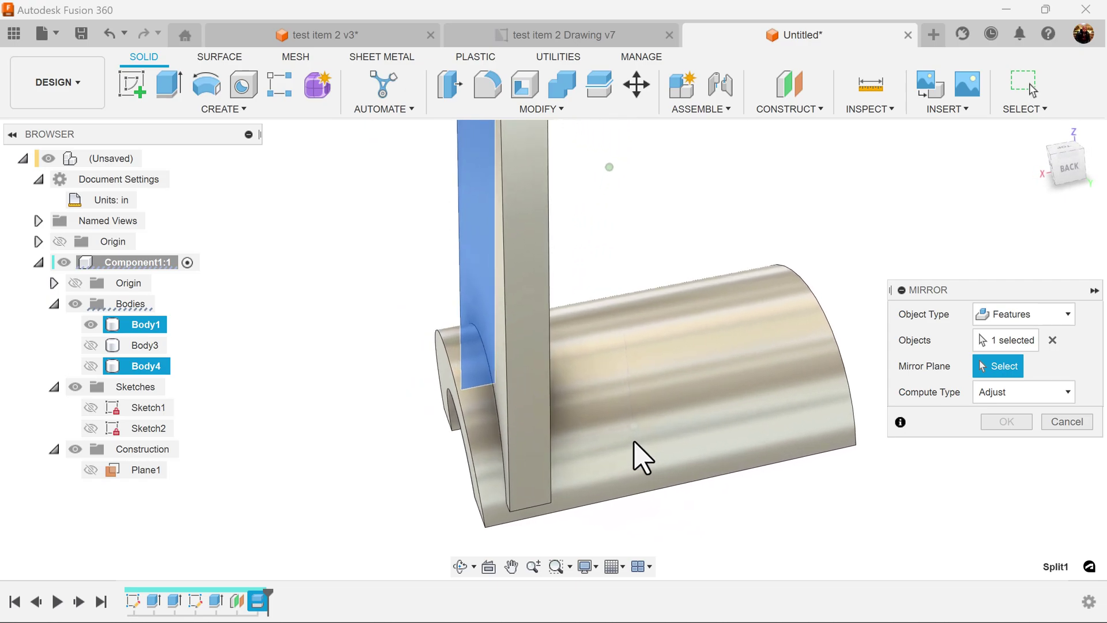
{"action": "left_click", "coordinate": [91, 325]}
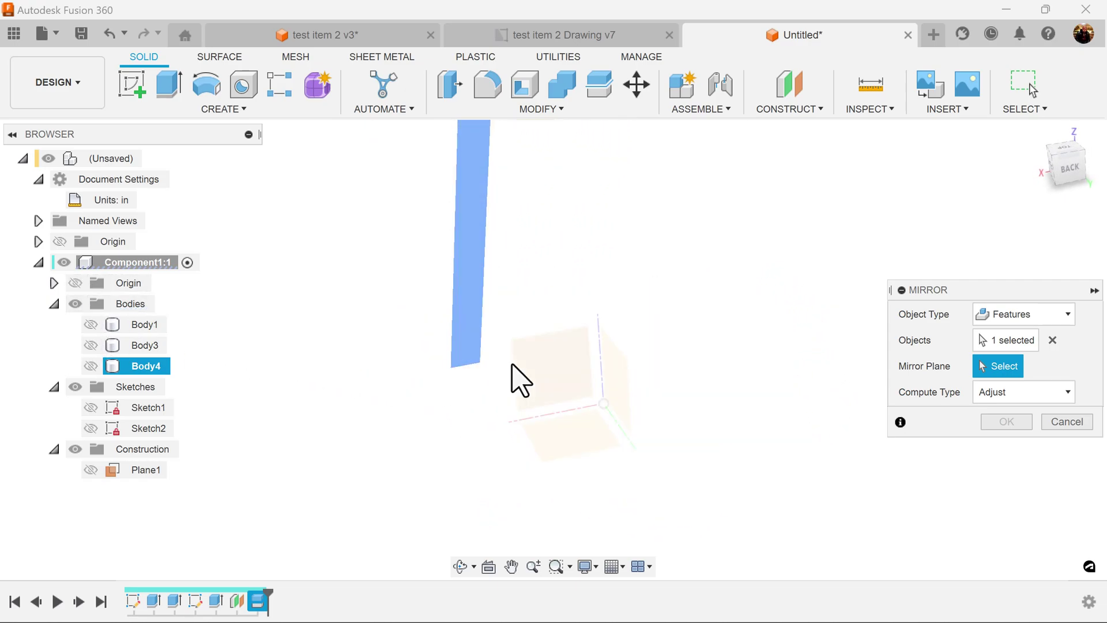
{"action": "left_click", "coordinate": [568, 373]}
{"action": "left_click", "coordinate": [91, 366]}
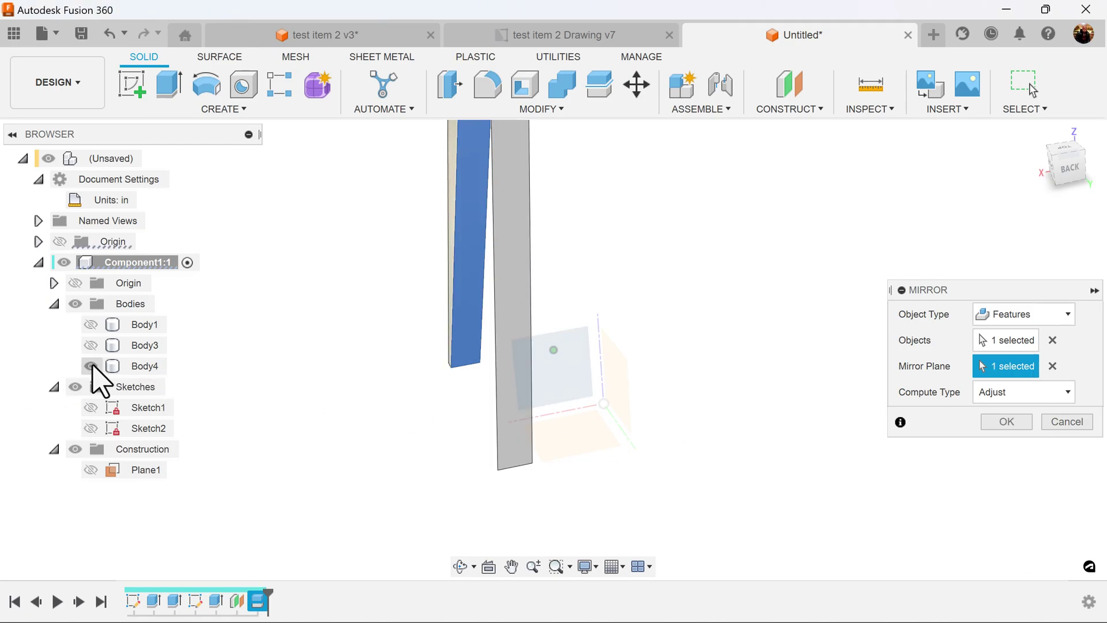
{"action": "left_click", "coordinate": [91, 365]}
{"action": "left_click", "coordinate": [91, 344]}
{"action": "left_click", "coordinate": [90, 345]}
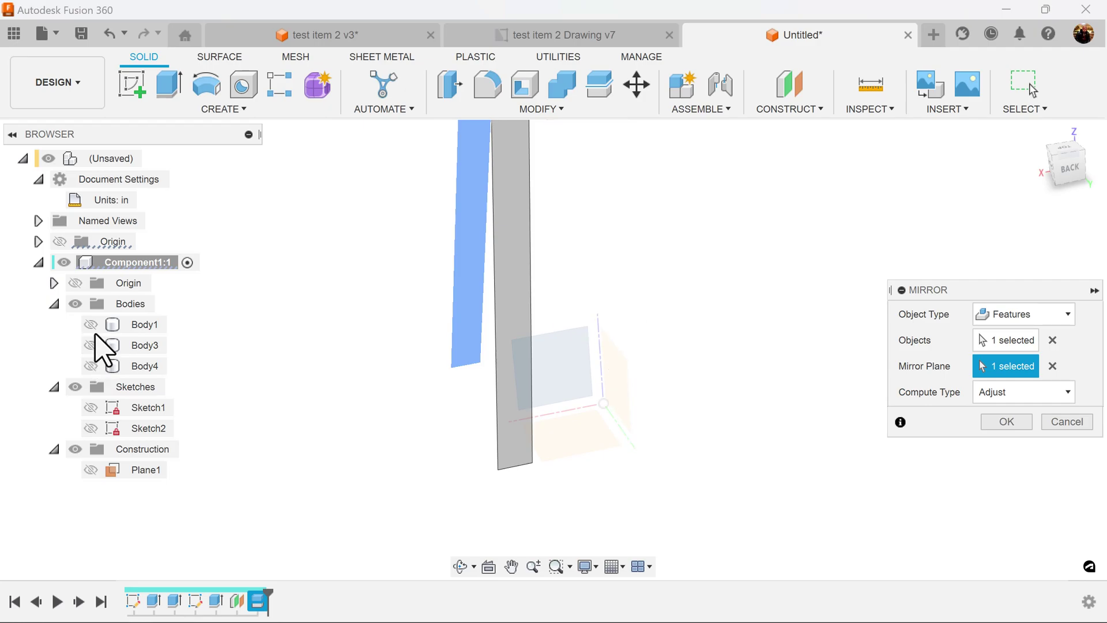
{"action": "left_click", "coordinate": [91, 324]}
{"action": "middle_click_drag", "start_coordinate": [796, 464], "coordinate": [859, 468], "text": "shift"}
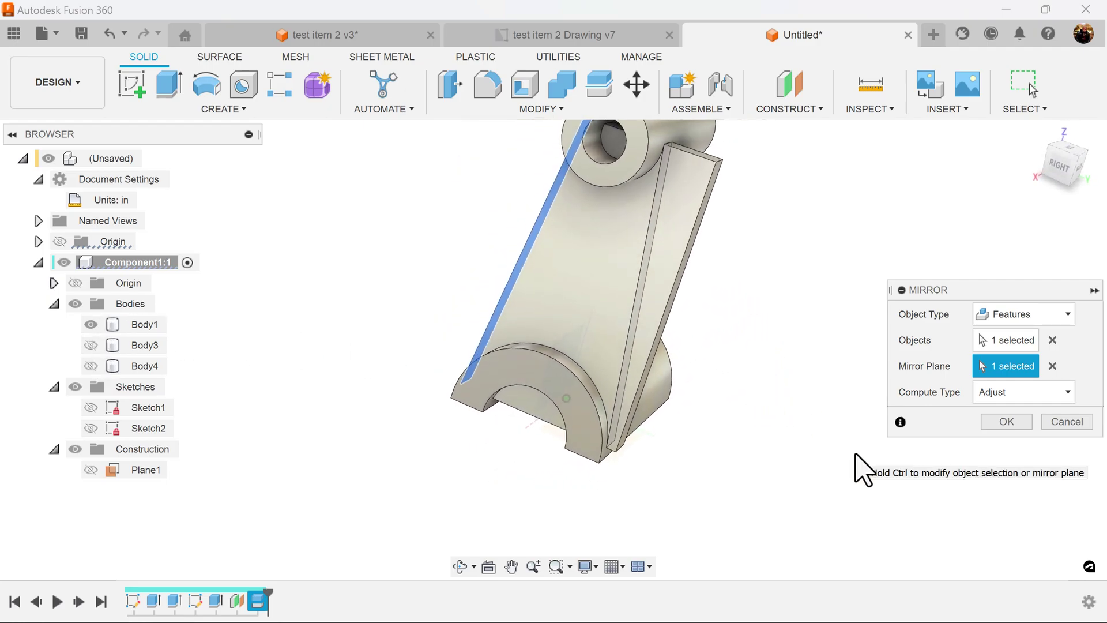
{"action": "left_click", "coordinate": [1006, 423]}
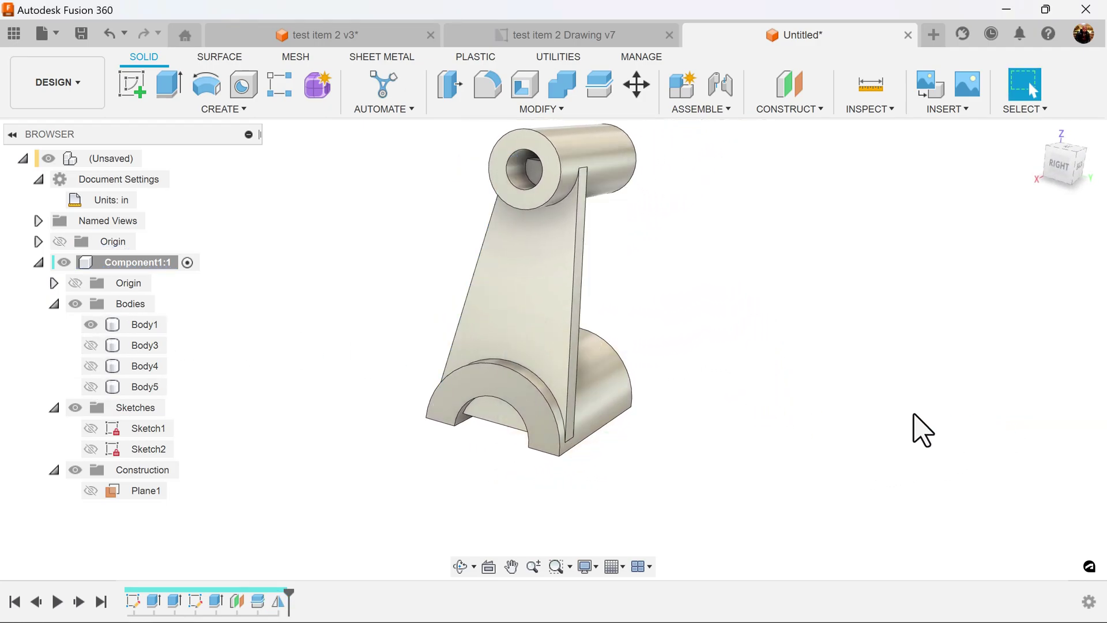
{"action": "middle_click_drag", "start_coordinate": [796, 402], "coordinate": [795, 401], "text": "shift"}
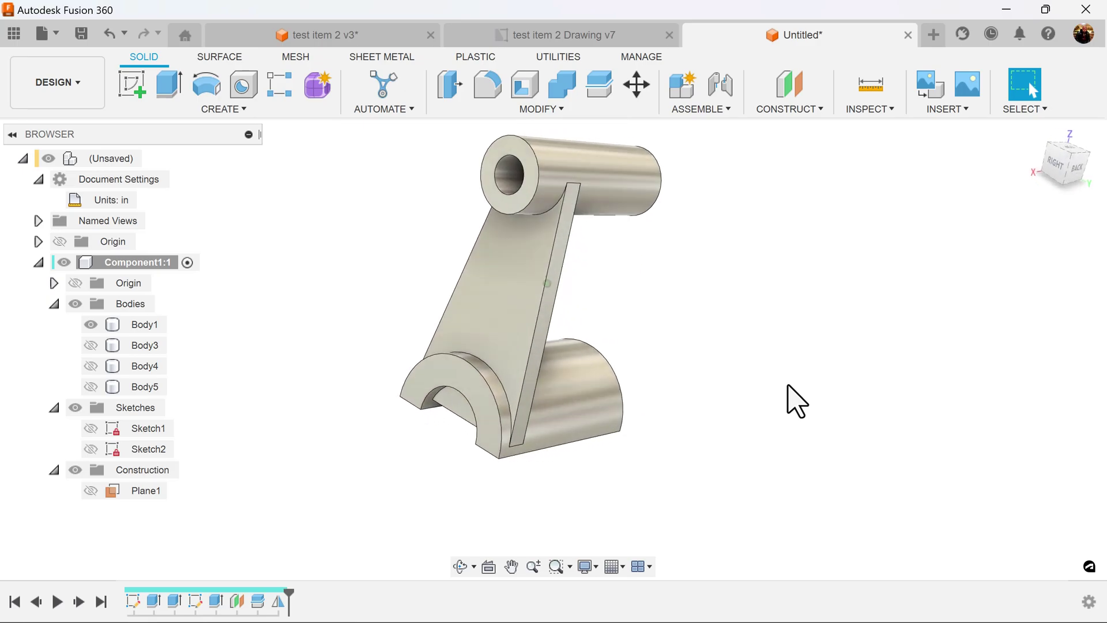
- Mirror the rib, Split1 and Extrude2 features across the plane, adding Body6 and Body7
{"action": "left_click", "coordinate": [230, 109]}
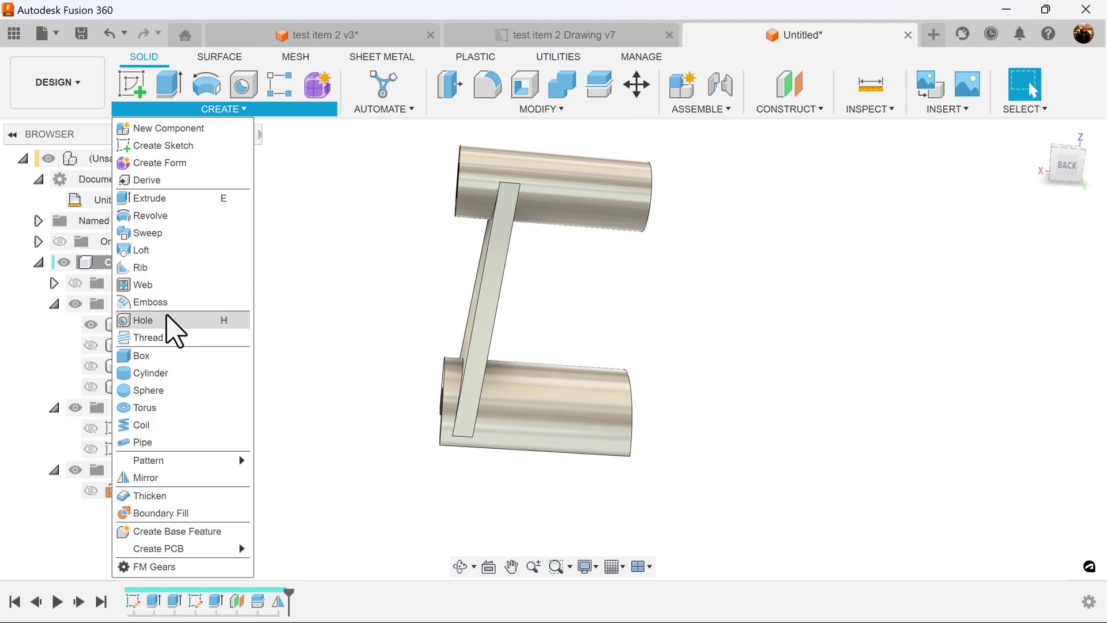
{"action": "left_click", "coordinate": [173, 479]}
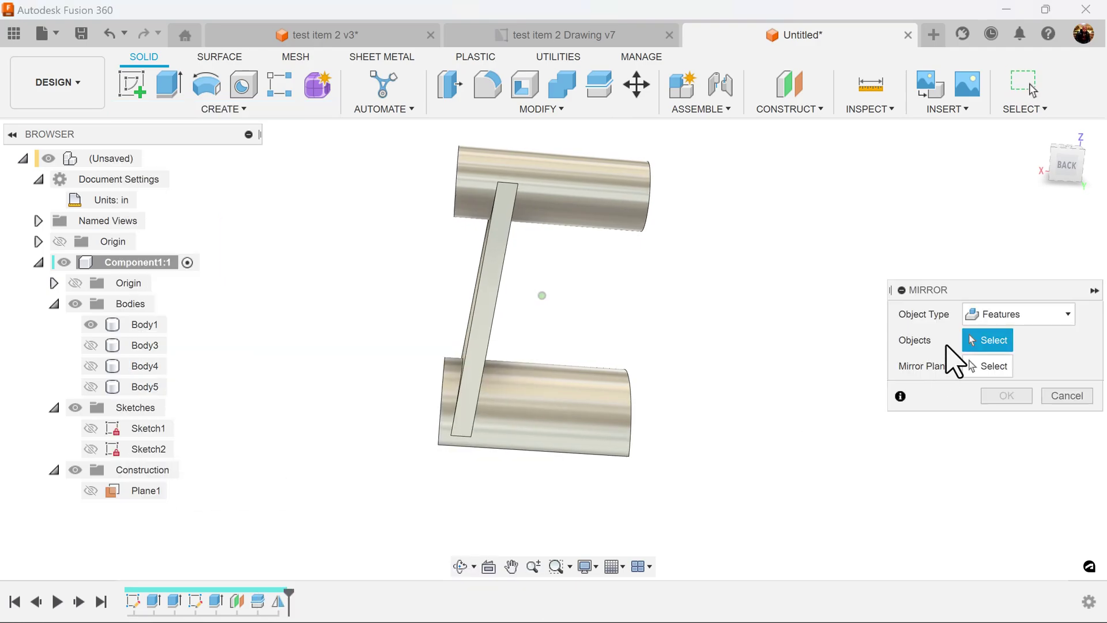
{"action": "left_click", "coordinate": [279, 603]}
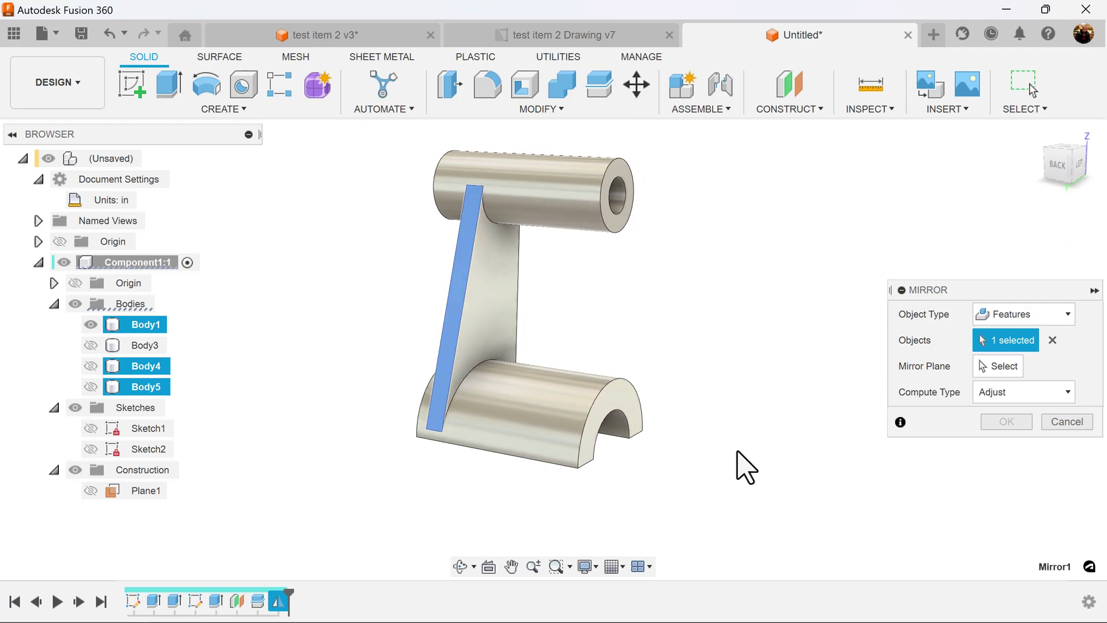
{"action": "left_click", "coordinate": [258, 602]}
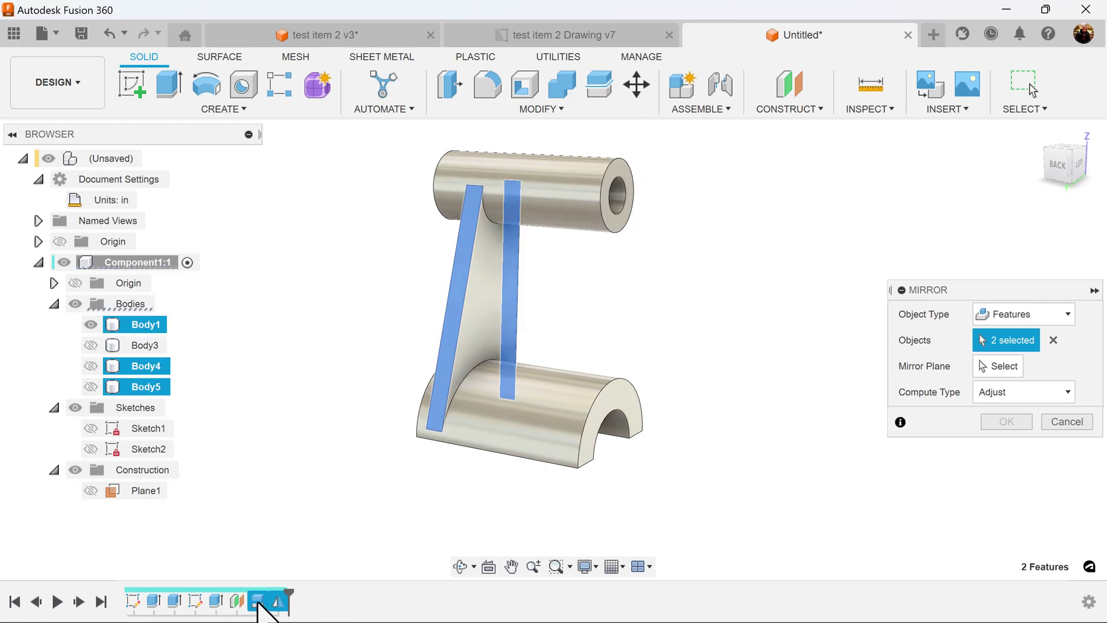
{"action": "left_click", "coordinate": [216, 601]}
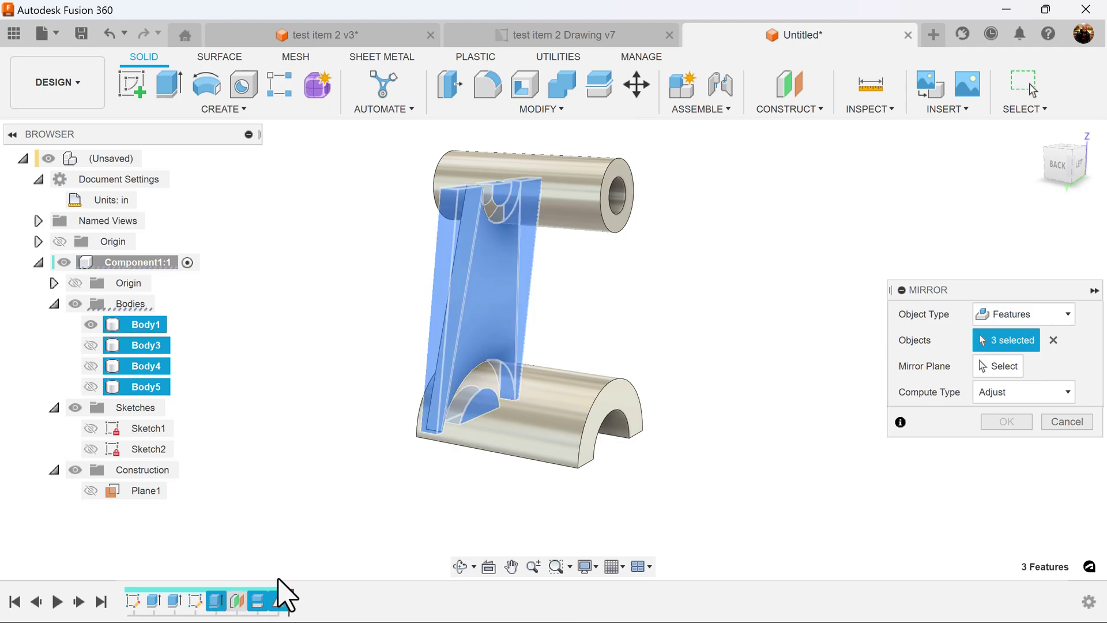
{"action": "left_click", "coordinate": [1001, 368]}
{"action": "scroll", "coordinate": [815, 353], "scroll_direction": "up", "scroll_amount": 3}
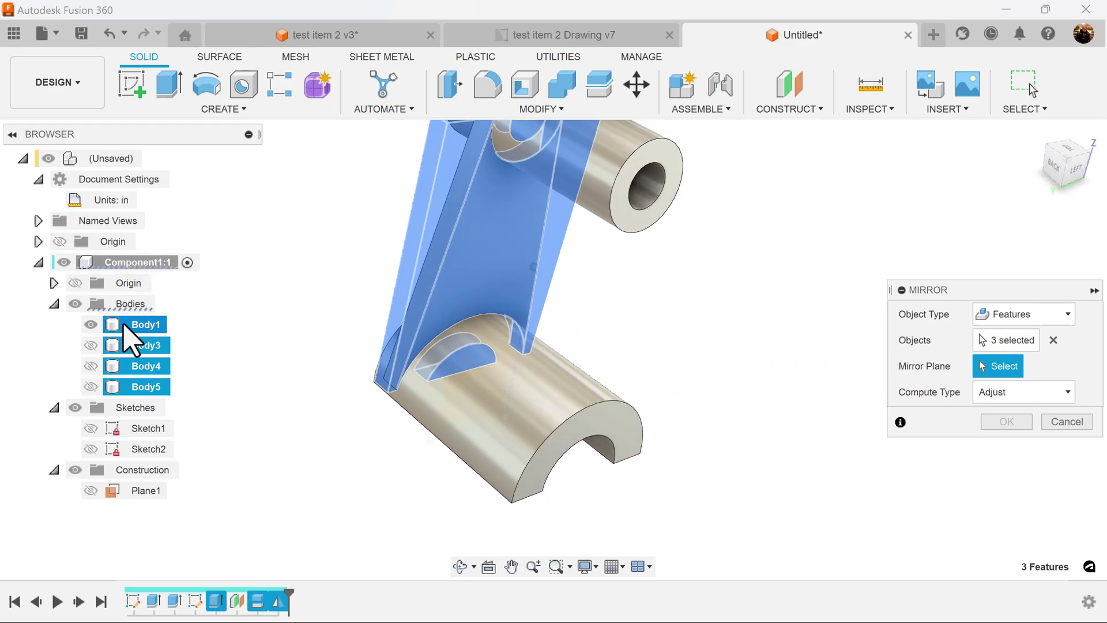
{"action": "scroll", "coordinate": [464, 419], "scroll_direction": "up", "scroll_amount": 3}
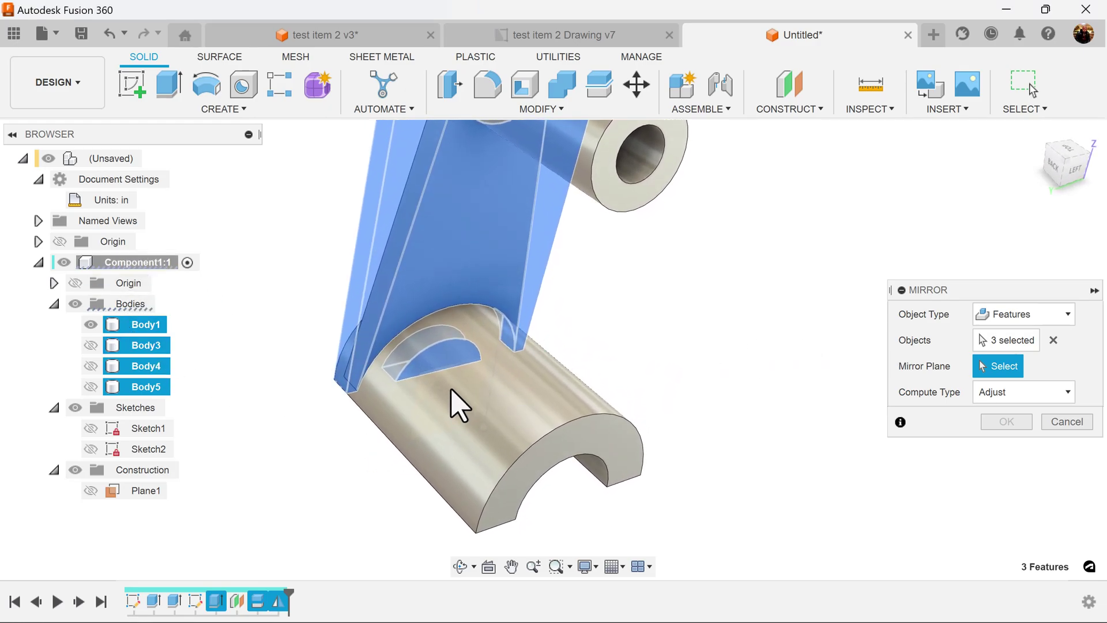
{"action": "left_click", "coordinate": [457, 395]}
{"action": "left_click", "coordinate": [1005, 421]}
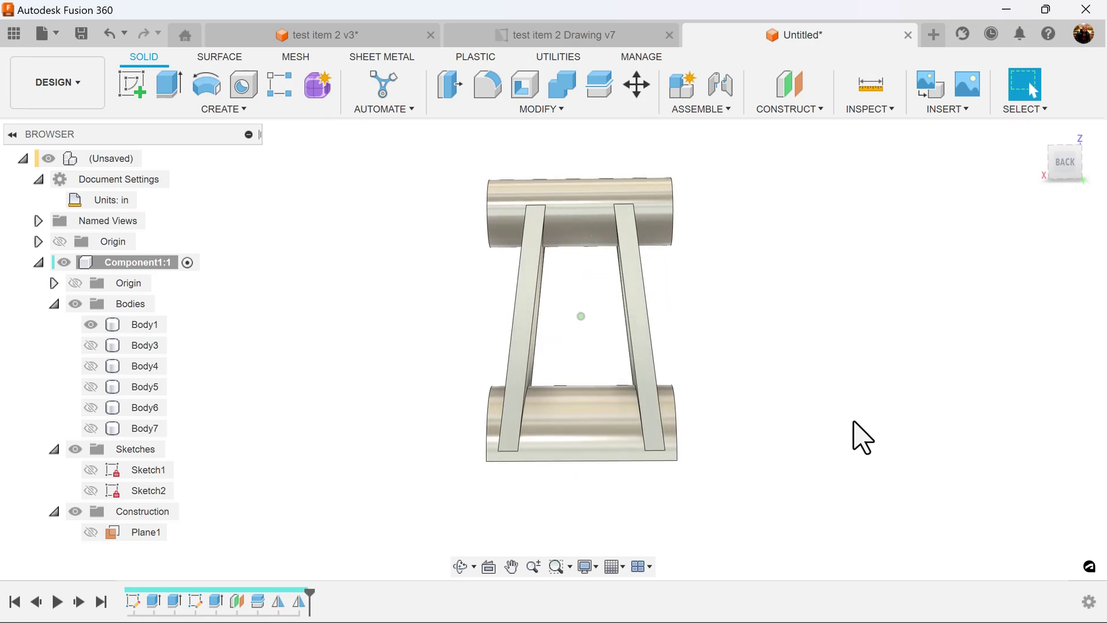
{"action": "left_click", "coordinate": [1069, 160]}
{"action": "left_click", "coordinate": [1036, 132]}
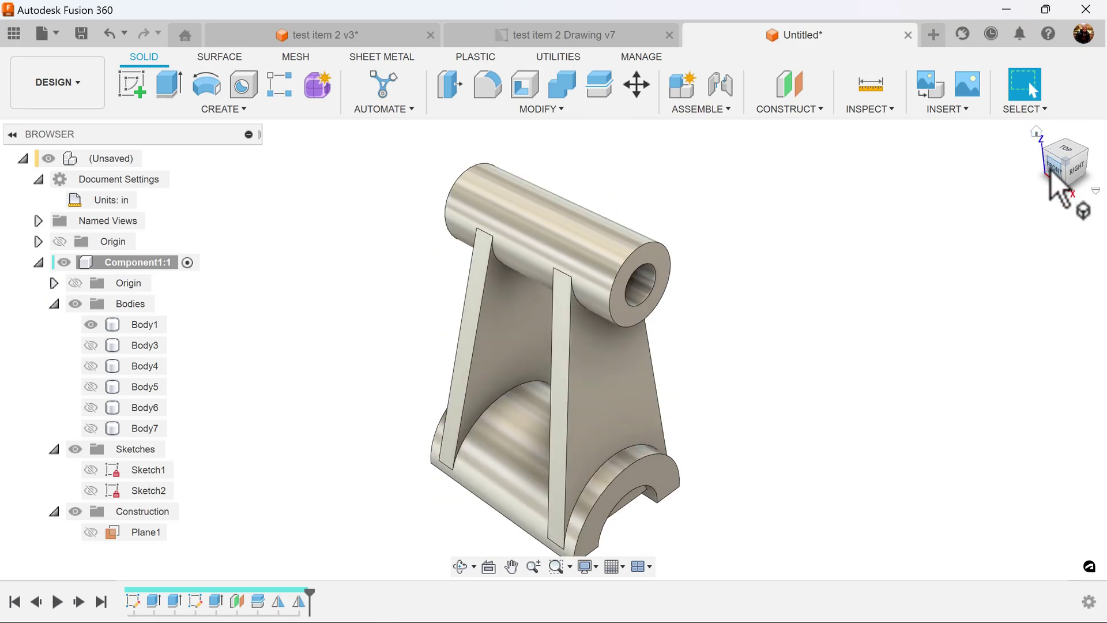
{"action": "left_click", "coordinate": [1050, 171]}
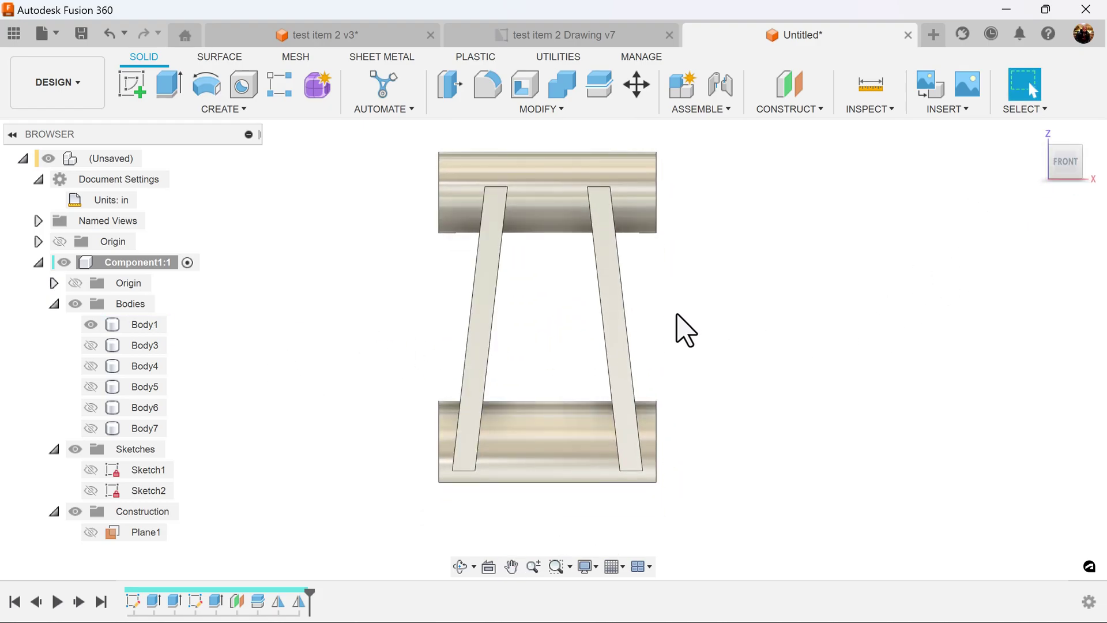
{"action": "scroll", "coordinate": [700, 316], "scroll_direction": "down", "scroll_amount": 1}
{"action": "middle_click_drag", "start_coordinate": [700, 315], "coordinate": [672, 329]}
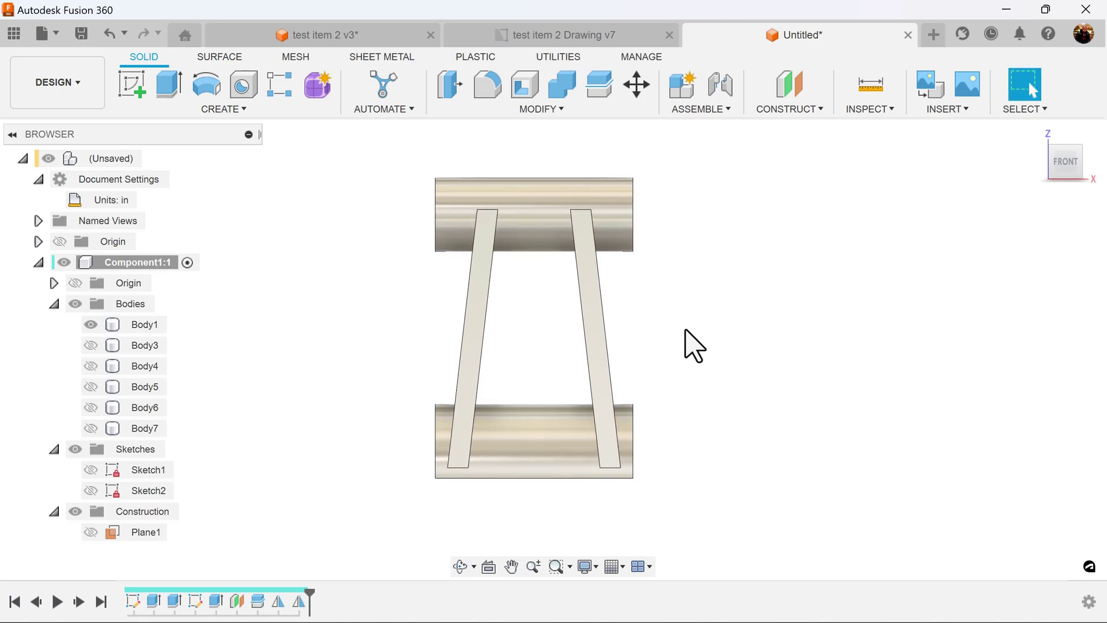
- Start a new sketch on the bracket's flat face
{"action": "left_click", "coordinate": [132, 85]}
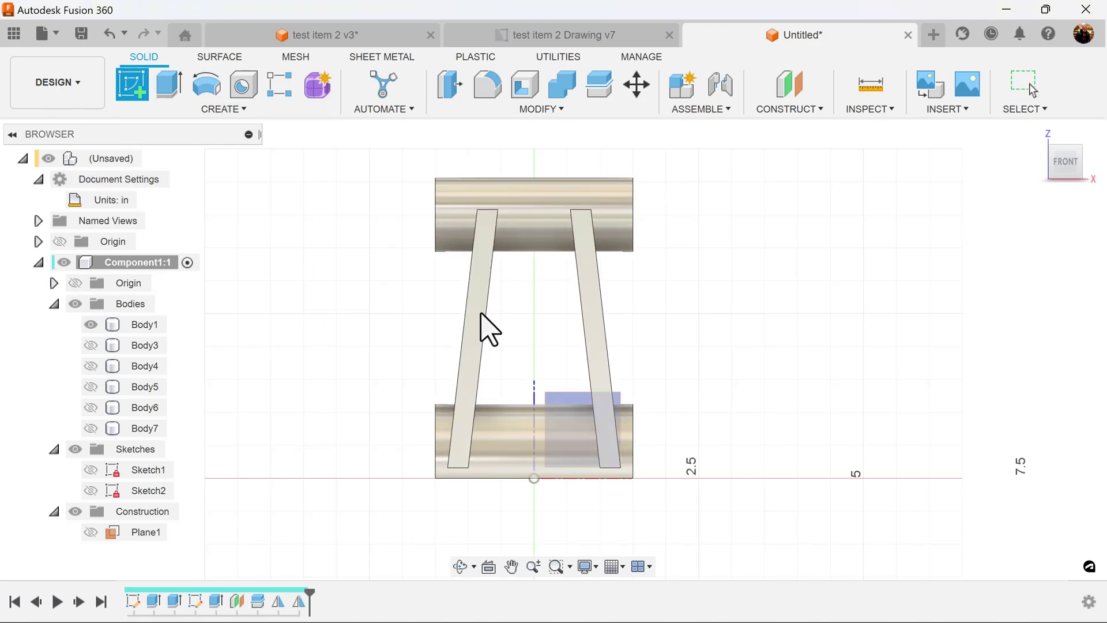
{"action": "left_click", "coordinate": [578, 415]}
{"action": "middle_click_drag", "start_coordinate": [755, 336], "coordinate": [745, 433]}
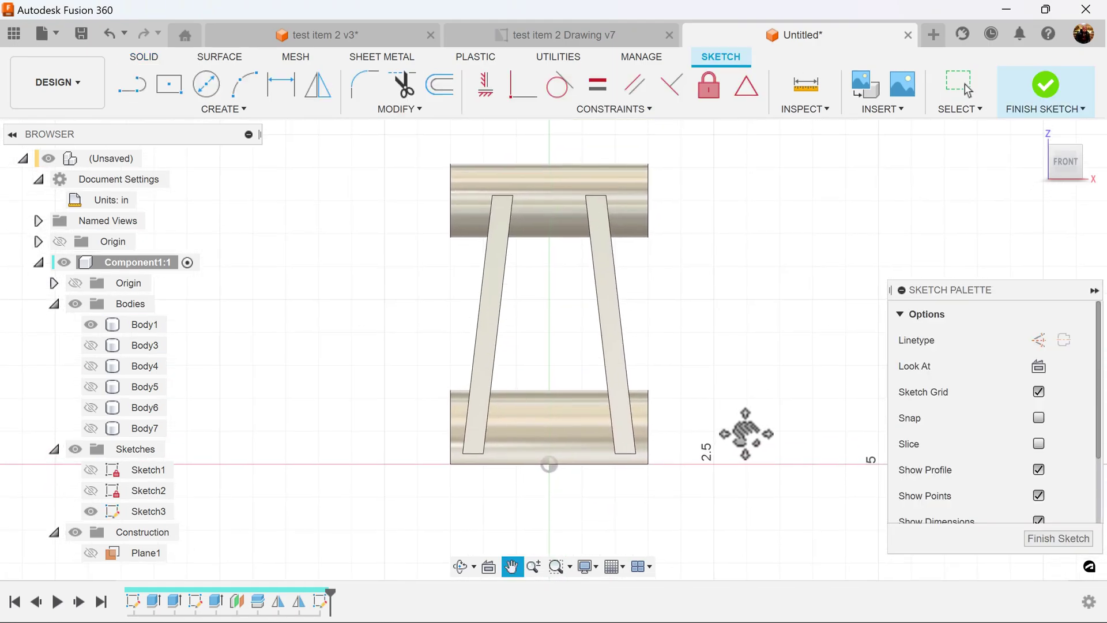
- Project Body1's edges into Sketch3 with the P shortcut
{"action": "key", "text": "p"}
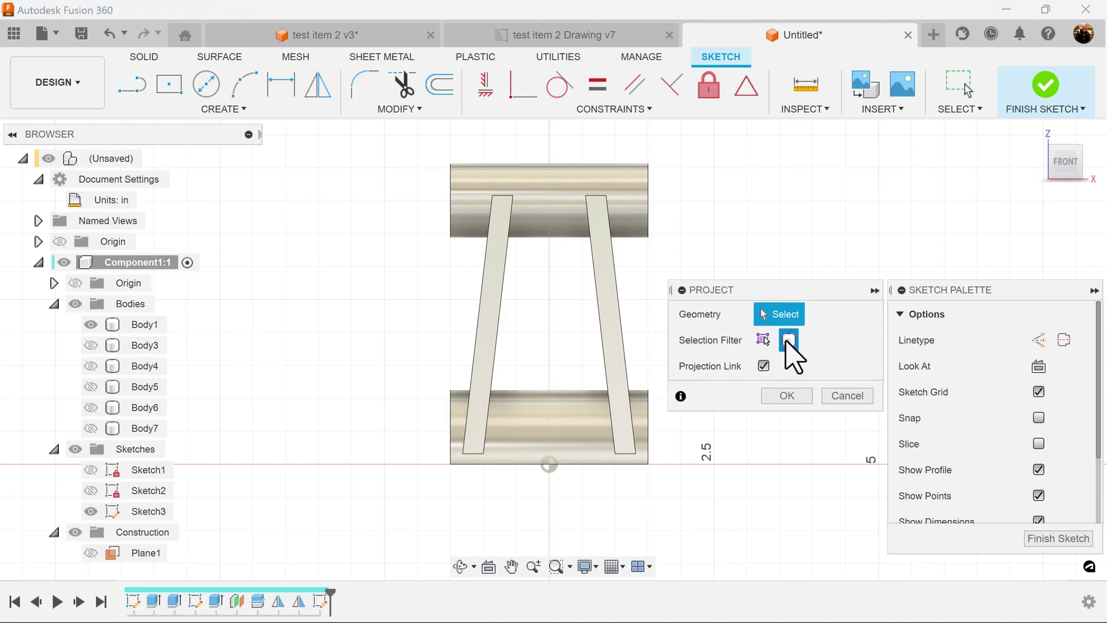
{"action": "left_click", "coordinate": [587, 213]}
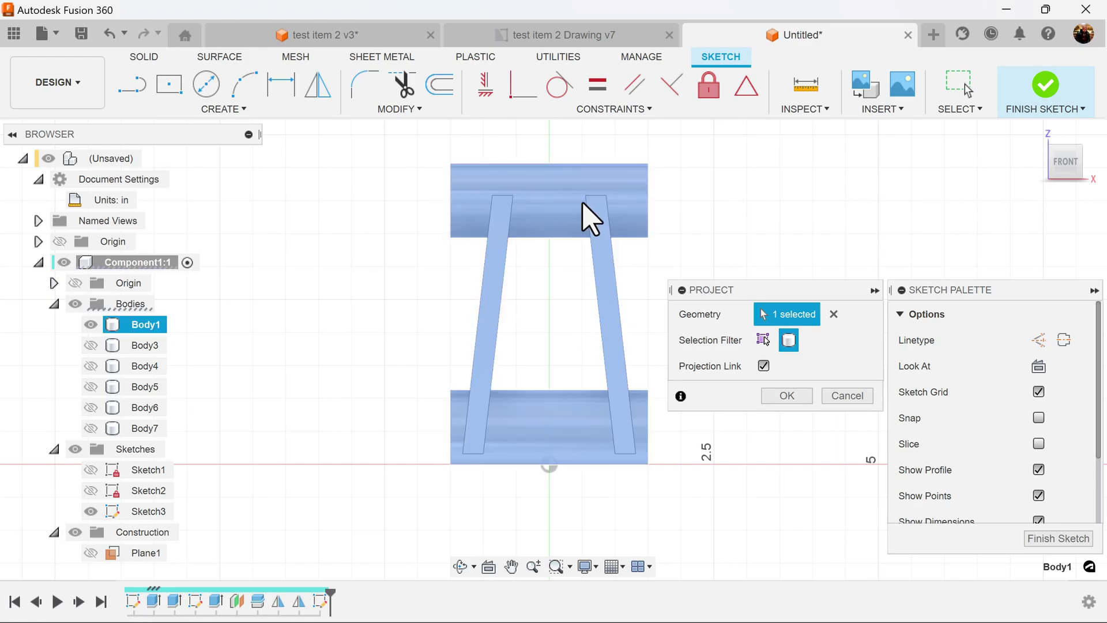
{"action": "left_click", "coordinate": [801, 396]}
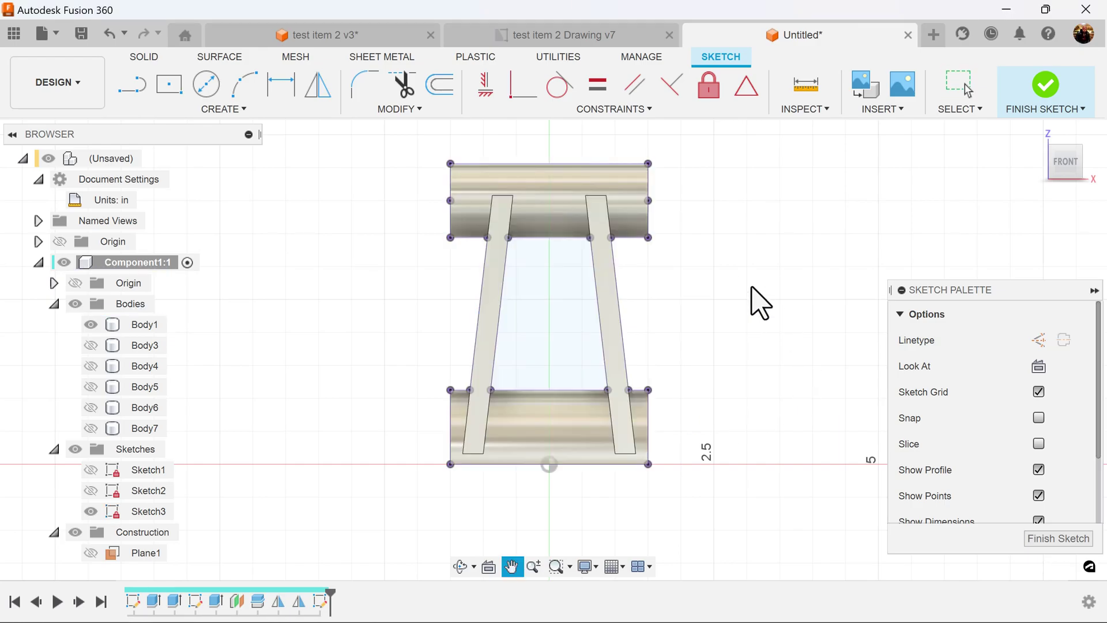
{"action": "scroll", "coordinate": [704, 359], "scroll_direction": "up", "scroll_amount": 2}
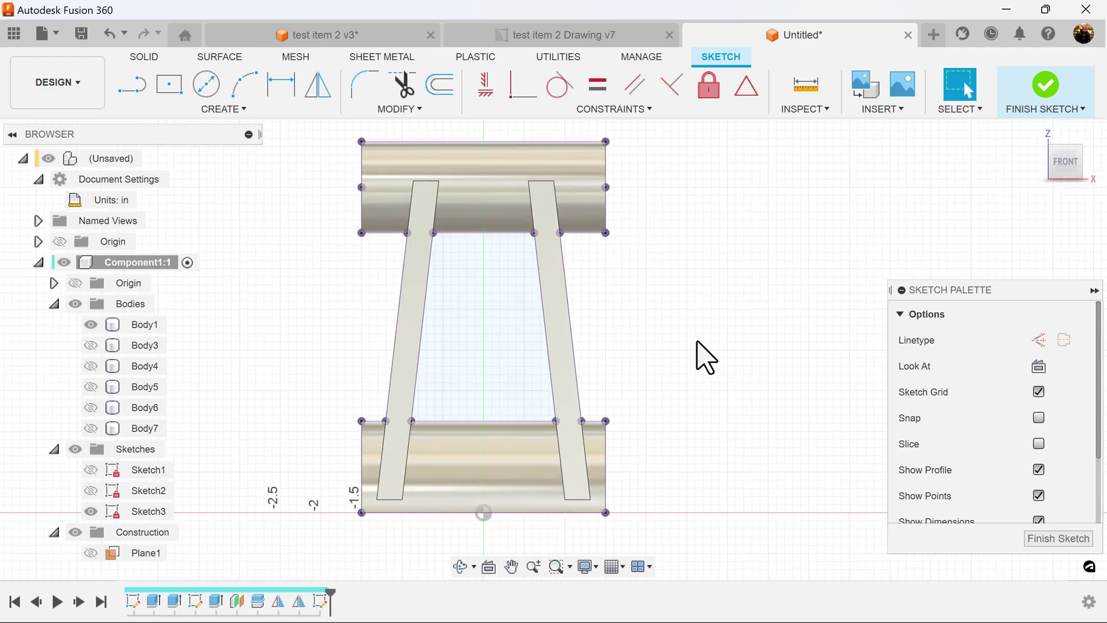
{"action": "scroll", "coordinate": [744, 328], "scroll_direction": "up", "scroll_amount": 1}
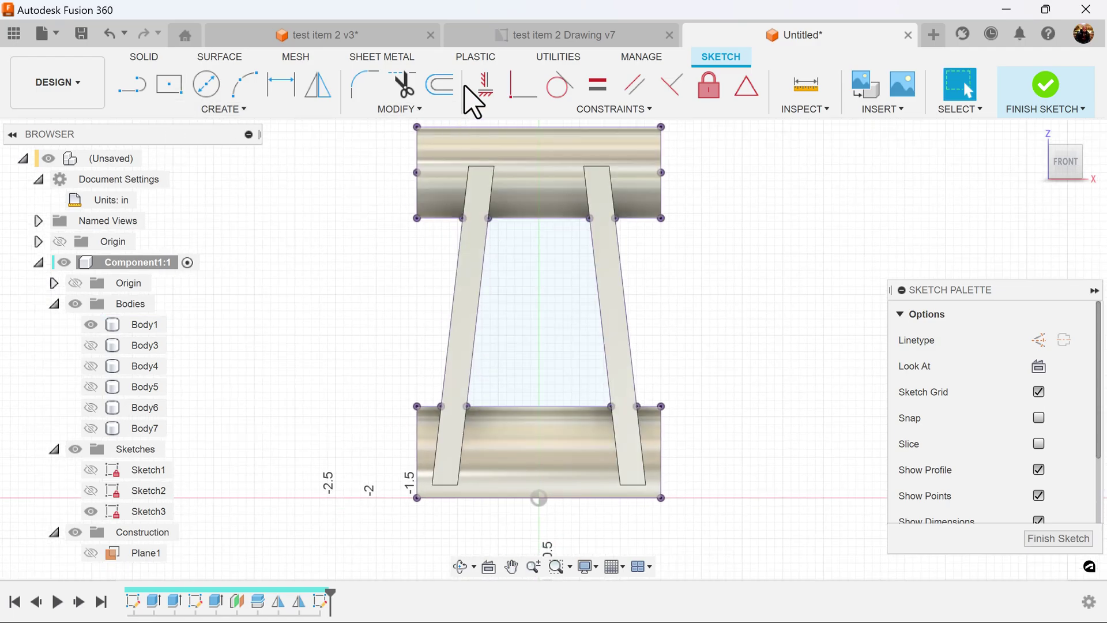
- Offset the inner trapezoid loop 0.313 in inward, then finish Sketch3
{"action": "left_click", "coordinate": [440, 86]}
{"action": "left_click", "coordinate": [563, 219]}
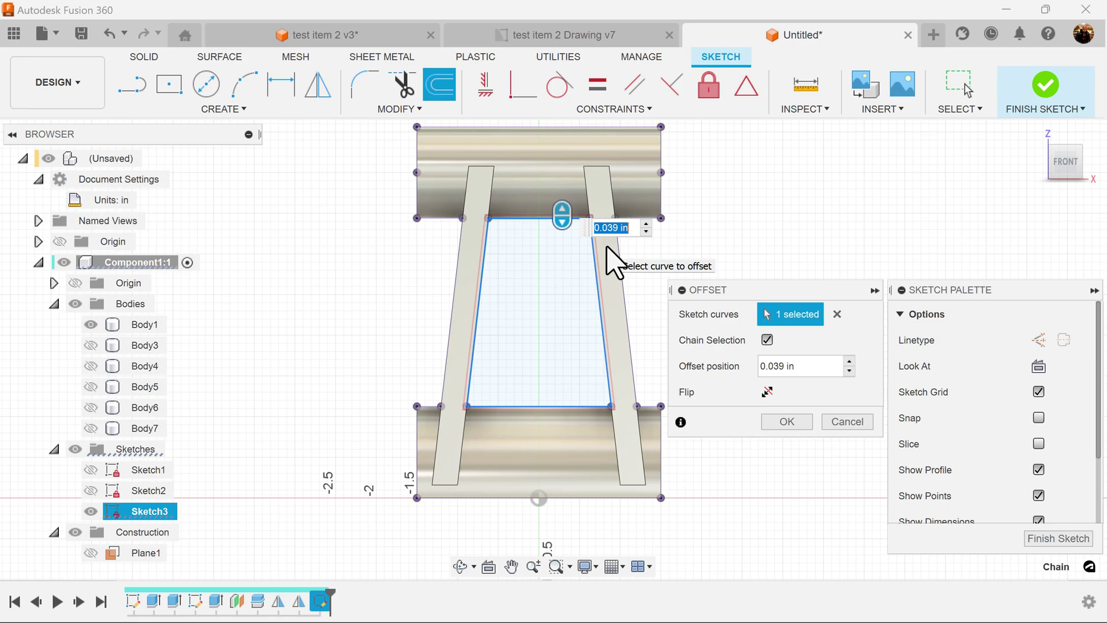
{"action": "type", "text": ".313"}
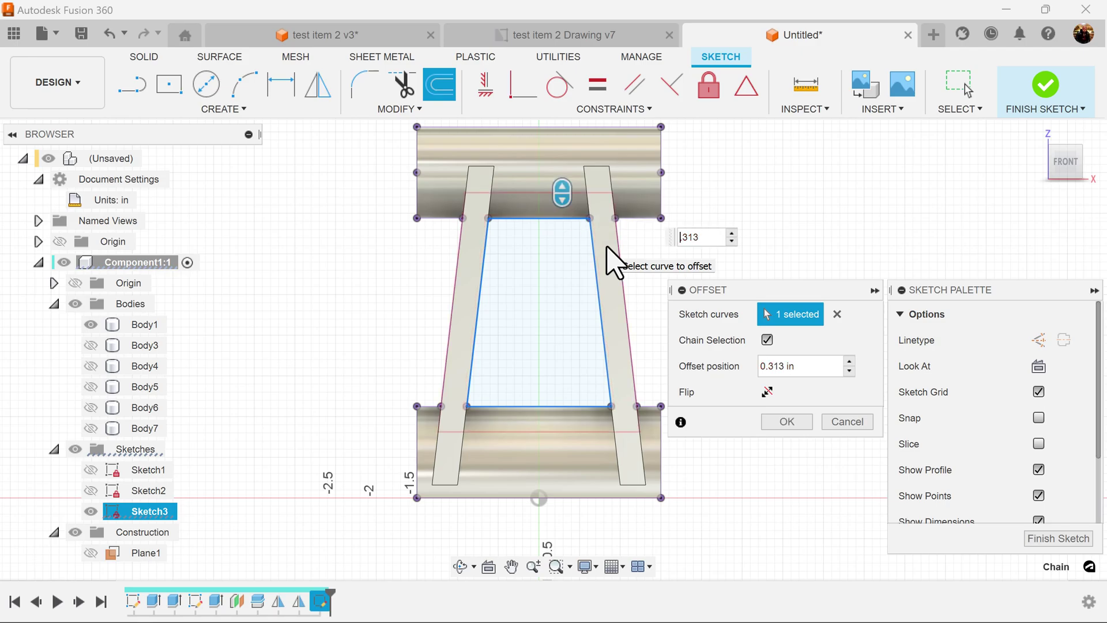
{"action": "left_click", "coordinate": [769, 390]}
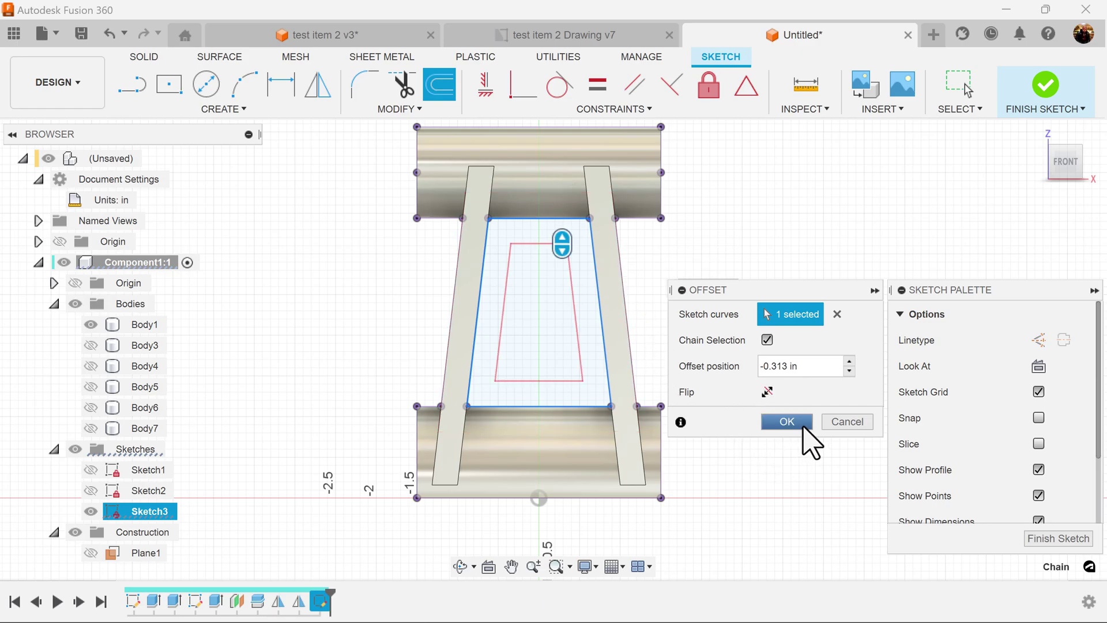
{"action": "left_click", "coordinate": [787, 421]}
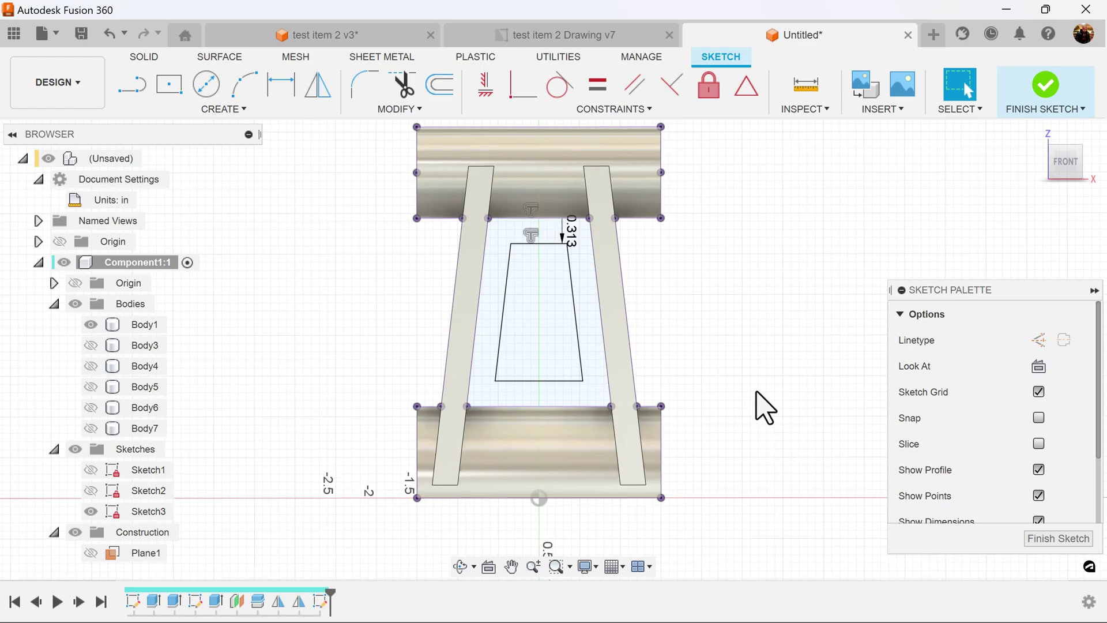
{"action": "left_click", "coordinate": [1057, 538]}
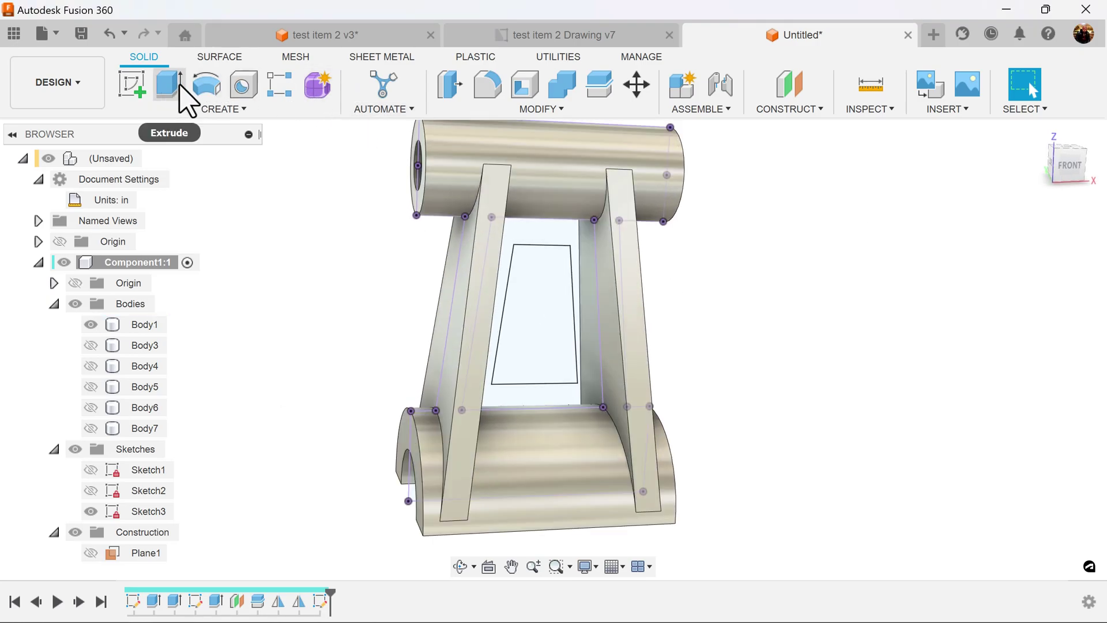
- Extrude the frame profile symmetrically to a 0.25 in whole length, creating Body8
{"action": "left_click", "coordinate": [173, 86]}
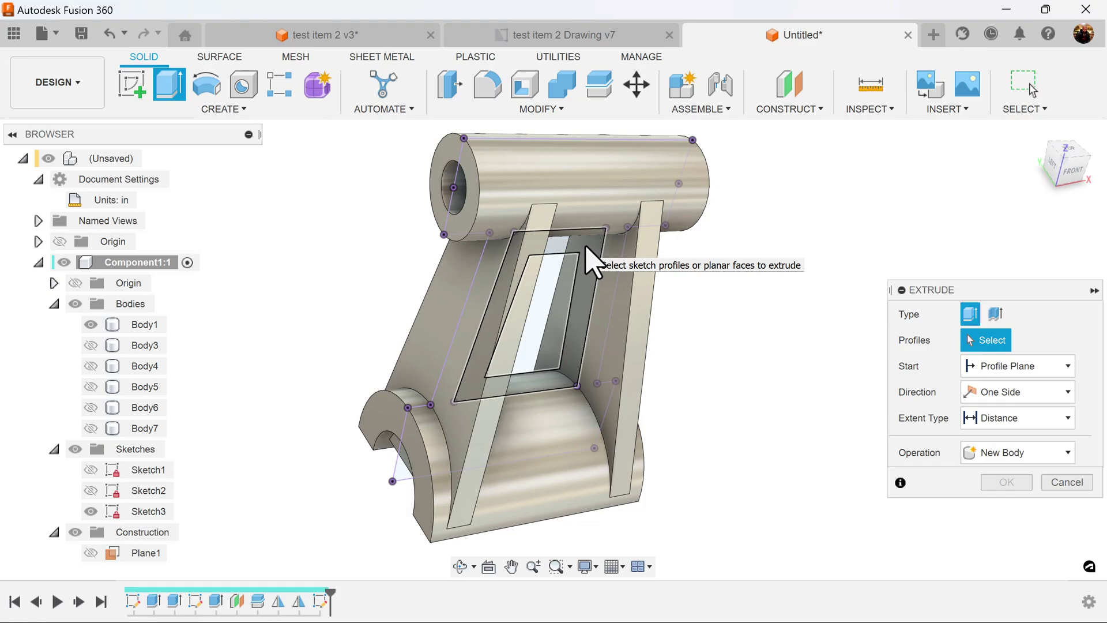
{"action": "left_click", "coordinate": [586, 248]}
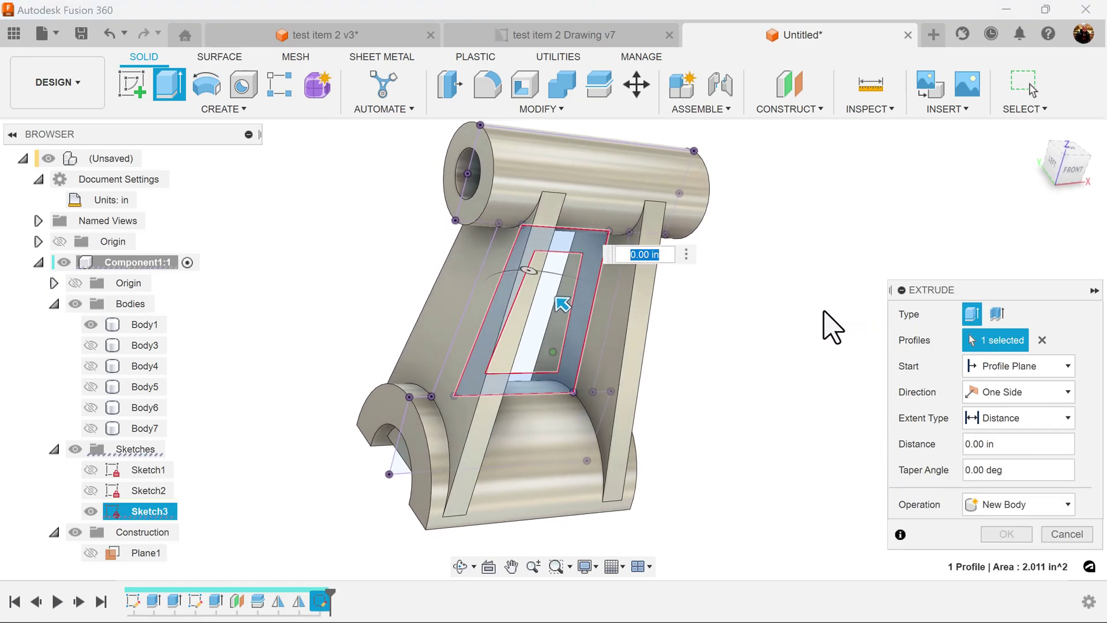
{"action": "left_click", "coordinate": [1017, 392]}
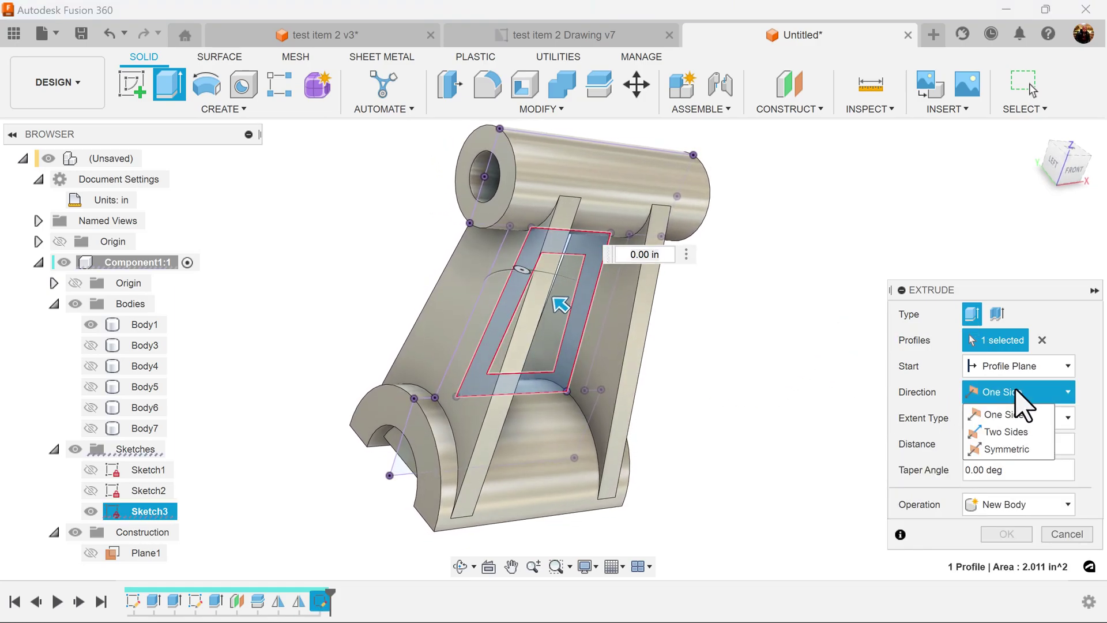
{"action": "left_click", "coordinate": [1019, 449]}
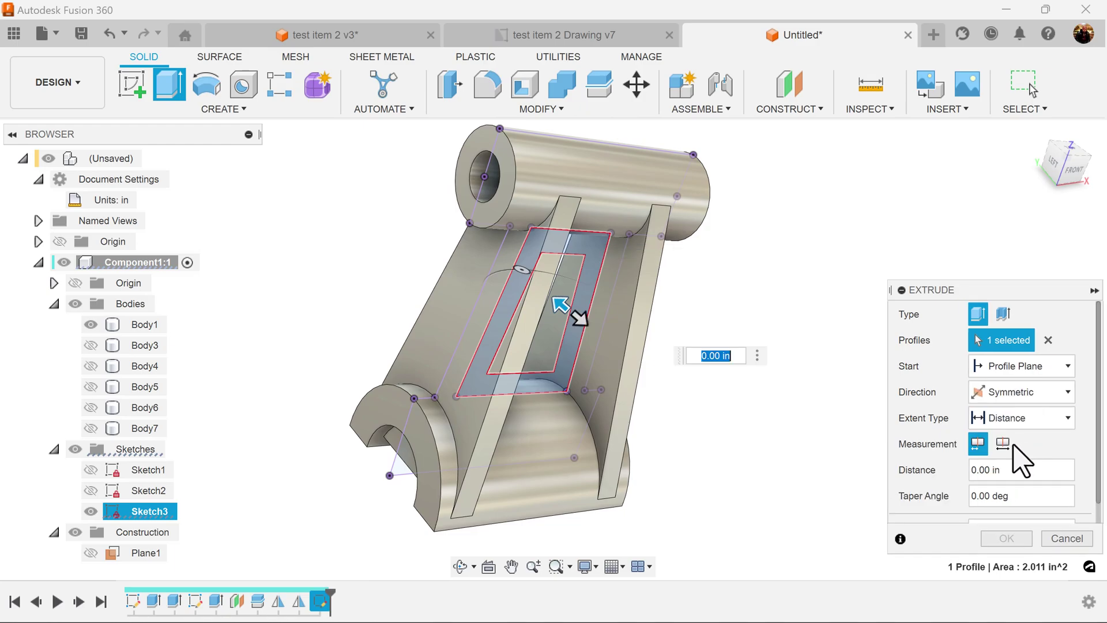
{"action": "left_click", "coordinate": [1003, 443]}
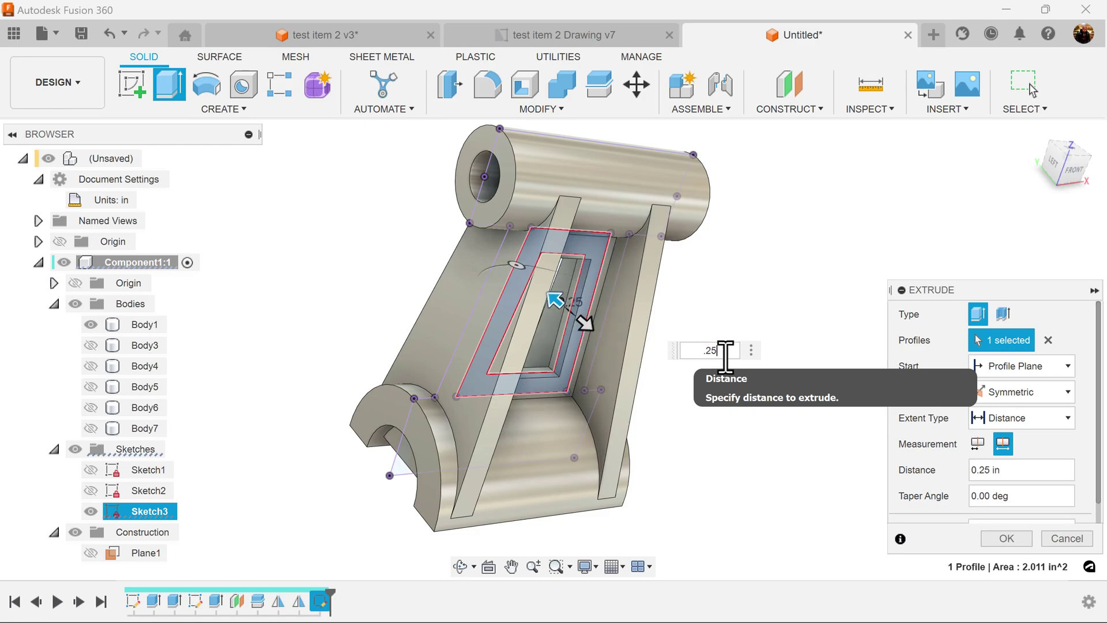
{"action": "left_click", "coordinate": [1021, 540]}
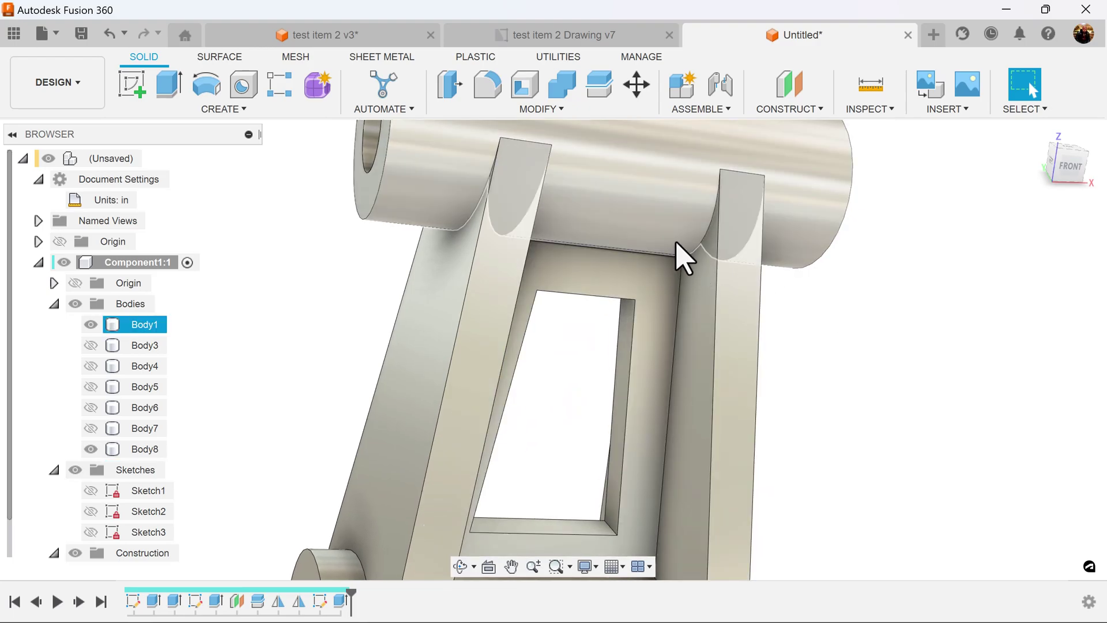
- Extrude Body8's top edge face To Object so it reaches the upper tube
{"action": "middle_click_drag", "start_coordinate": [670, 251], "coordinate": [620, 247], "text": "shift"}
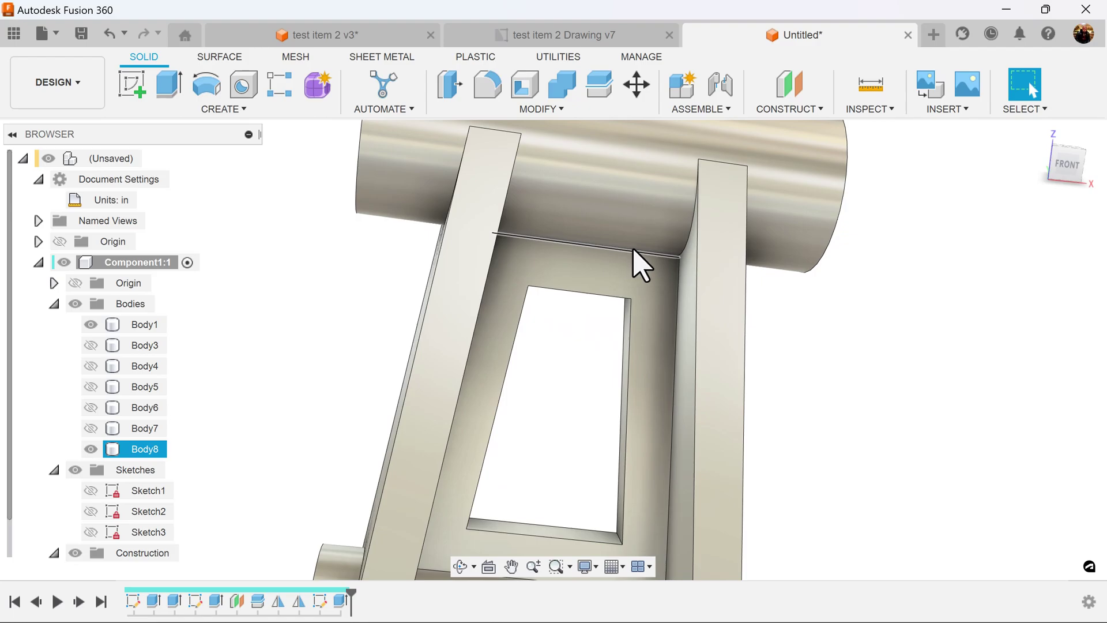
{"action": "middle_click_drag", "start_coordinate": [640, 266], "coordinate": [624, 513], "text": "shift"}
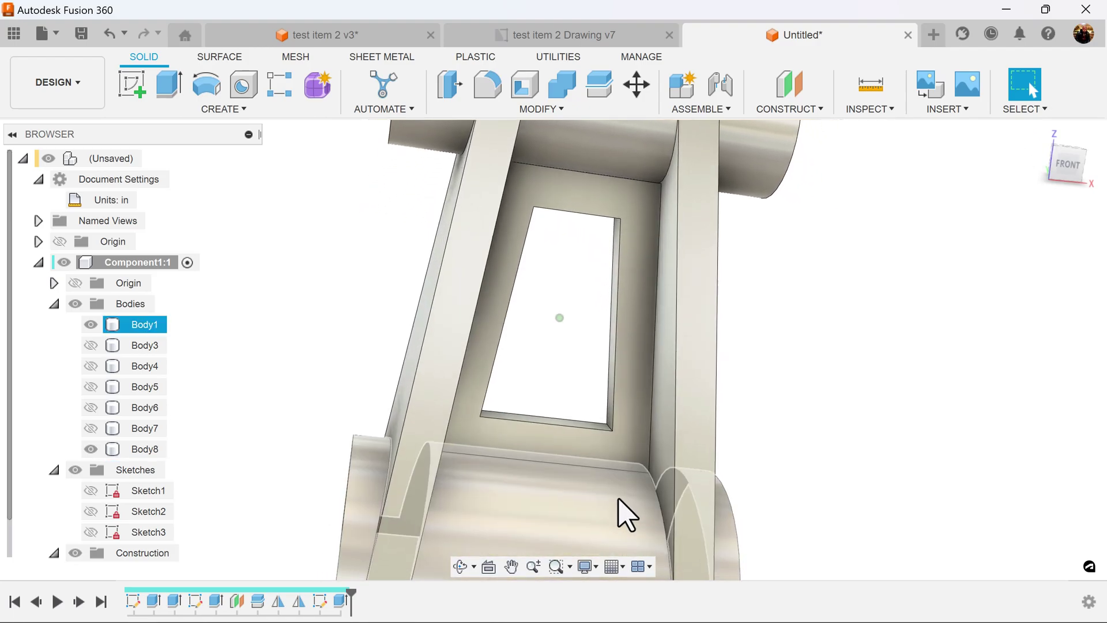
{"action": "middle_click_drag", "start_coordinate": [715, 190], "coordinate": [863, 290], "text": "shift"}
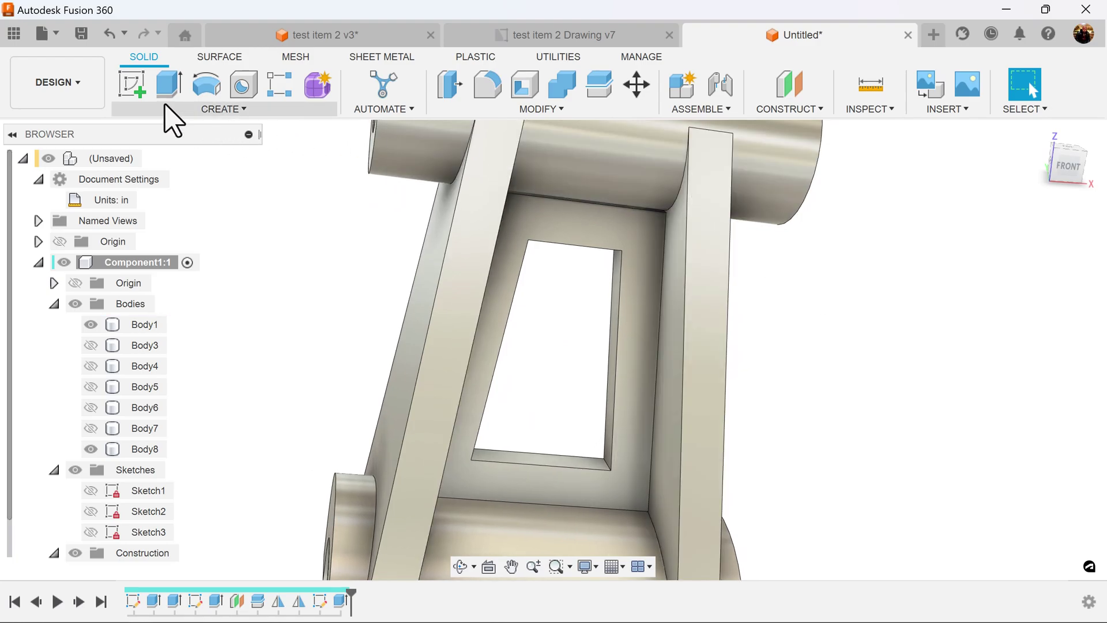
{"action": "left_click", "coordinate": [168, 85]}
{"action": "middle_click_drag", "start_coordinate": [368, 230], "coordinate": [702, 222], "text": "shift"}
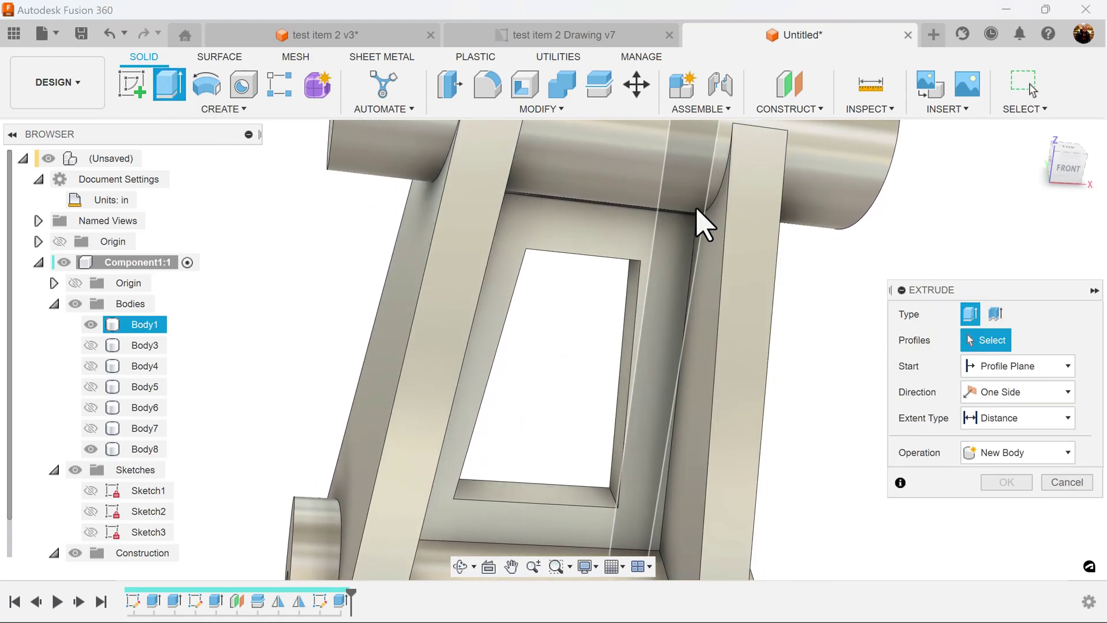
{"action": "left_click", "coordinate": [681, 215]}
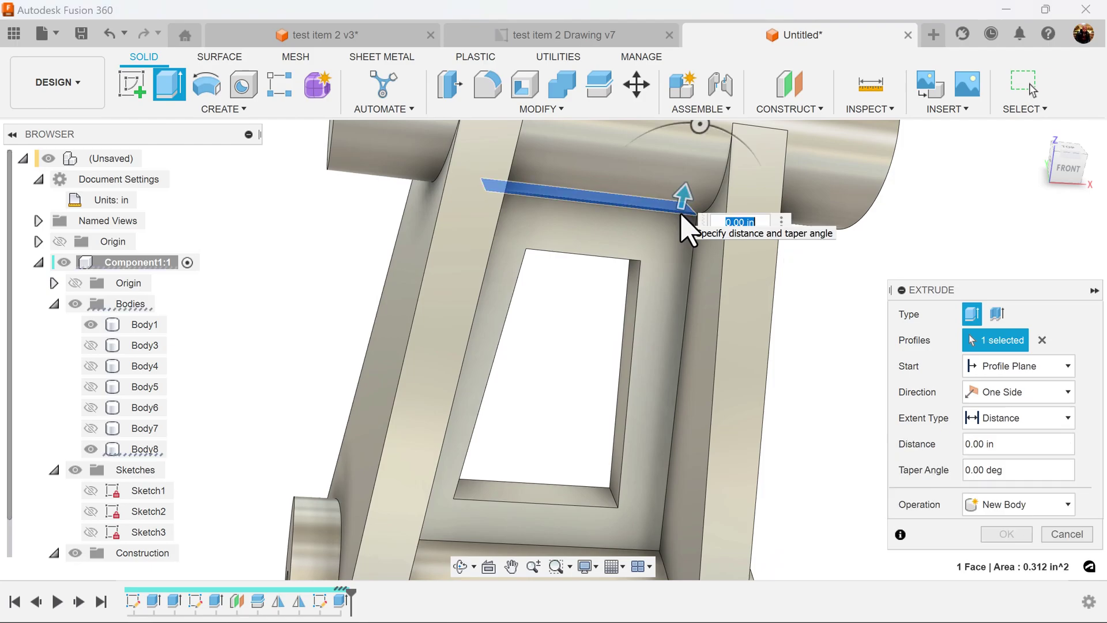
{"action": "left_click", "coordinate": [1026, 418]}
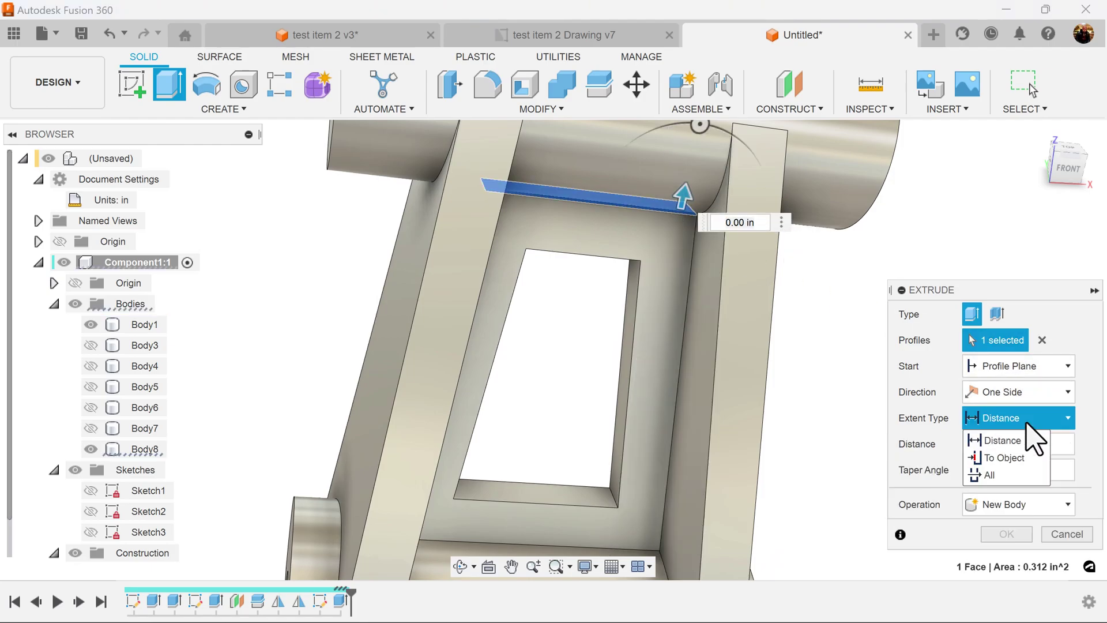
{"action": "left_click", "coordinate": [1003, 457]}
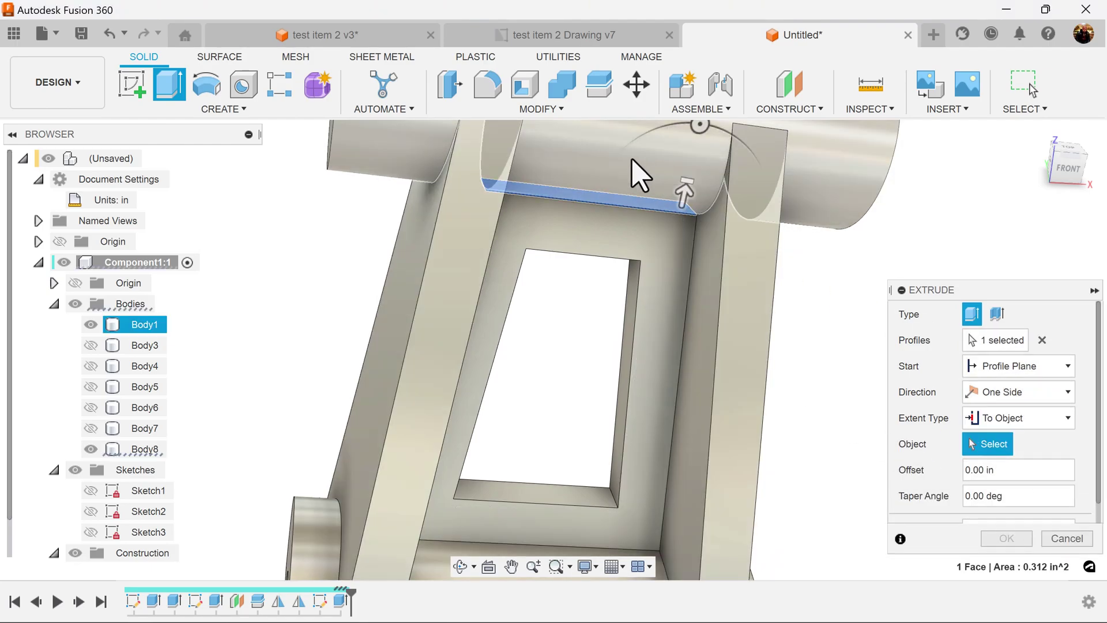
{"action": "left_click", "coordinate": [639, 176]}
{"action": "left_click", "coordinate": [1006, 538]}
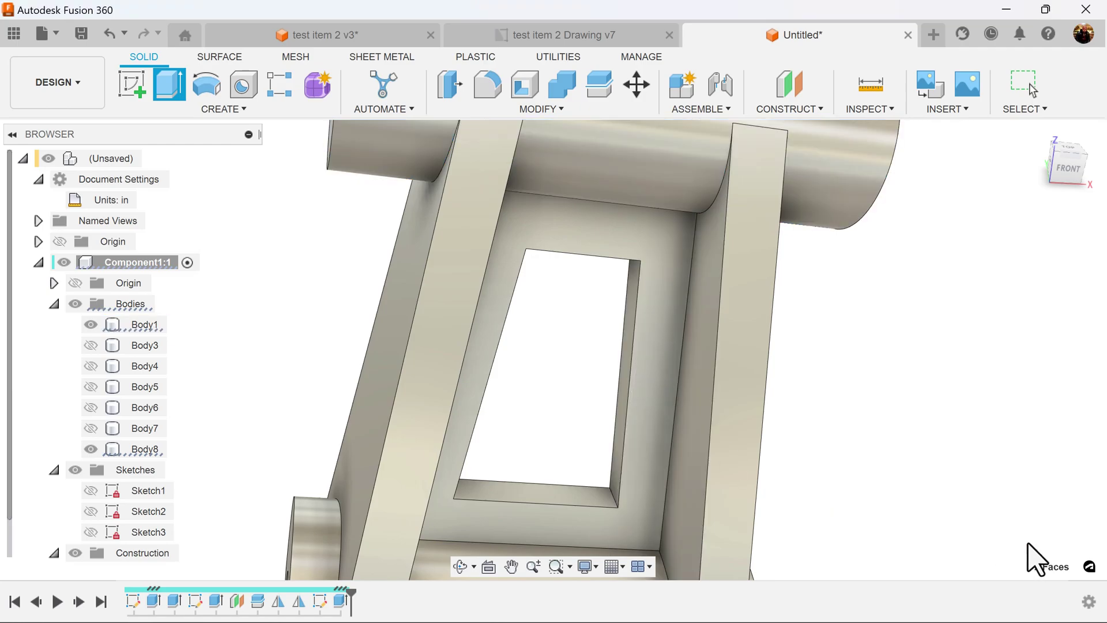
- Extrude the web's bottom 0.222 in² face To Object down to the curved saddle base
{"action": "middle_click_drag", "start_coordinate": [869, 328], "coordinate": [197, 116], "text": "shift"}
{"action": "left_click", "coordinate": [169, 85]}
{"action": "middle_click_drag", "start_coordinate": [720, 547], "coordinate": [1037, 420], "text": "shift"}
{"action": "left_click", "coordinate": [649, 479]}
{"action": "left_click", "coordinate": [1032, 420]}
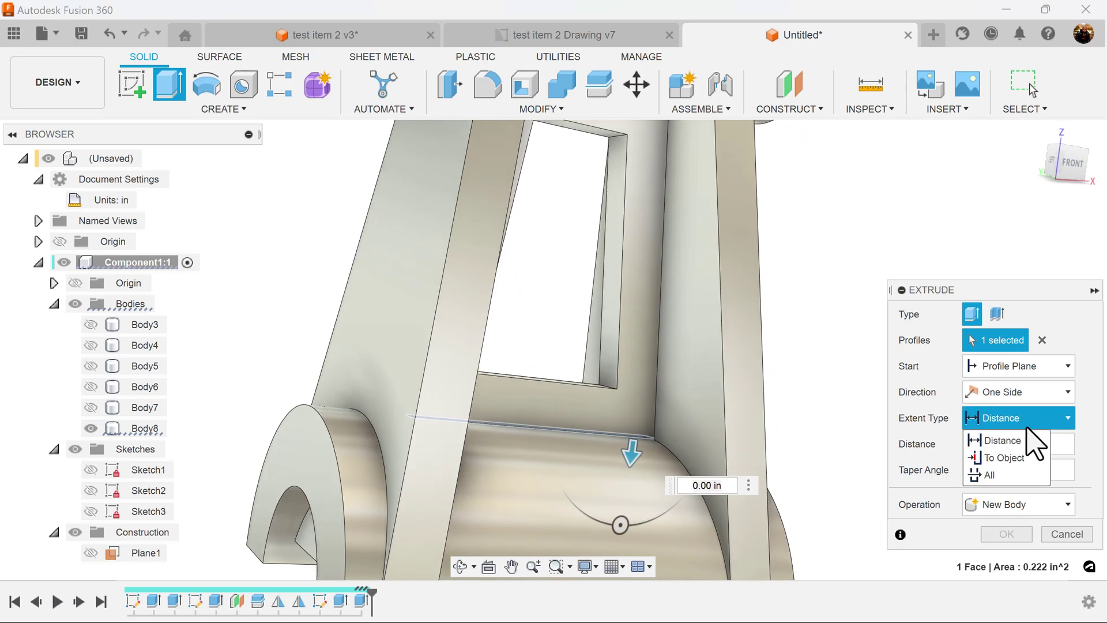
{"action": "left_click", "coordinate": [1003, 458]}
{"action": "left_click", "coordinate": [631, 514]}
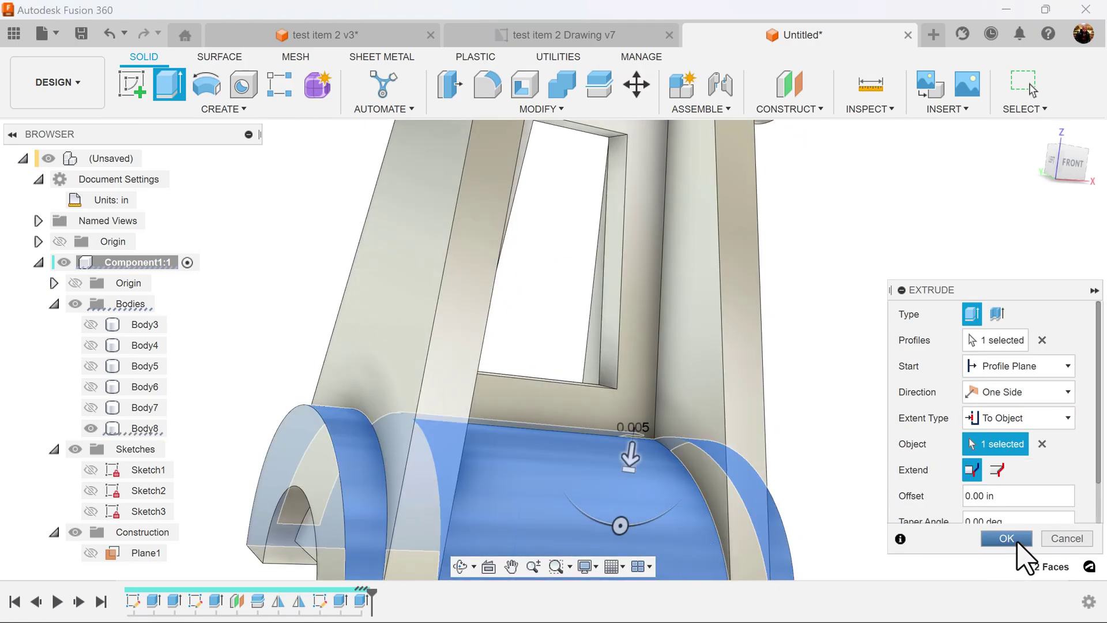
{"action": "left_click", "coordinate": [1016, 542]}
{"action": "middle_click_drag", "start_coordinate": [970, 507], "coordinate": [882, 461], "text": "shift"}
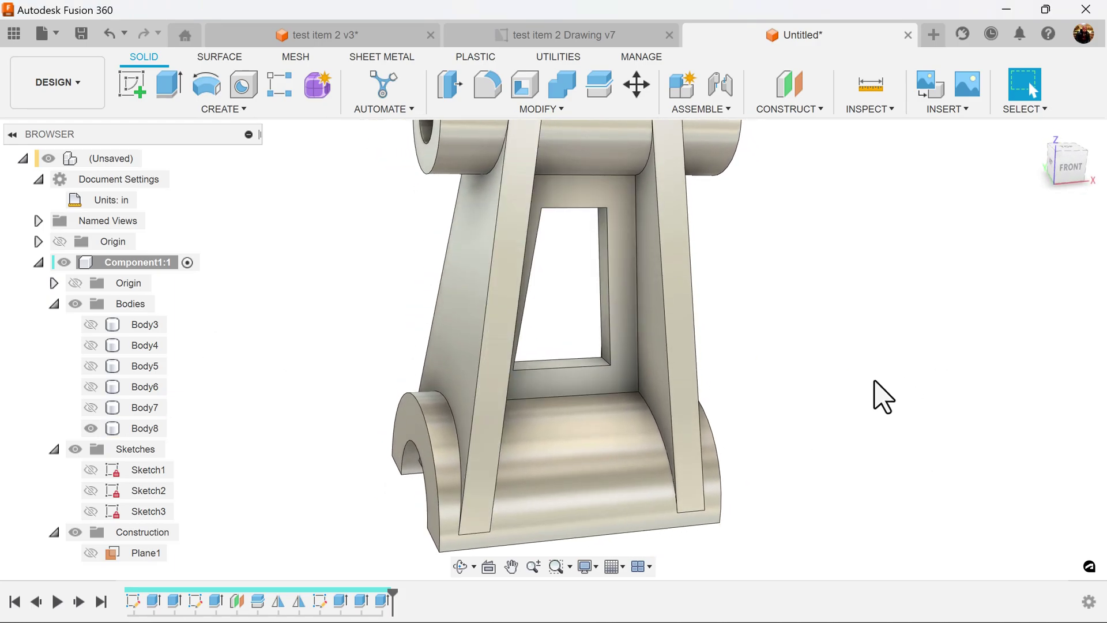
{"action": "middle_click_drag", "start_coordinate": [882, 397], "coordinate": [569, 196], "text": "shift"}
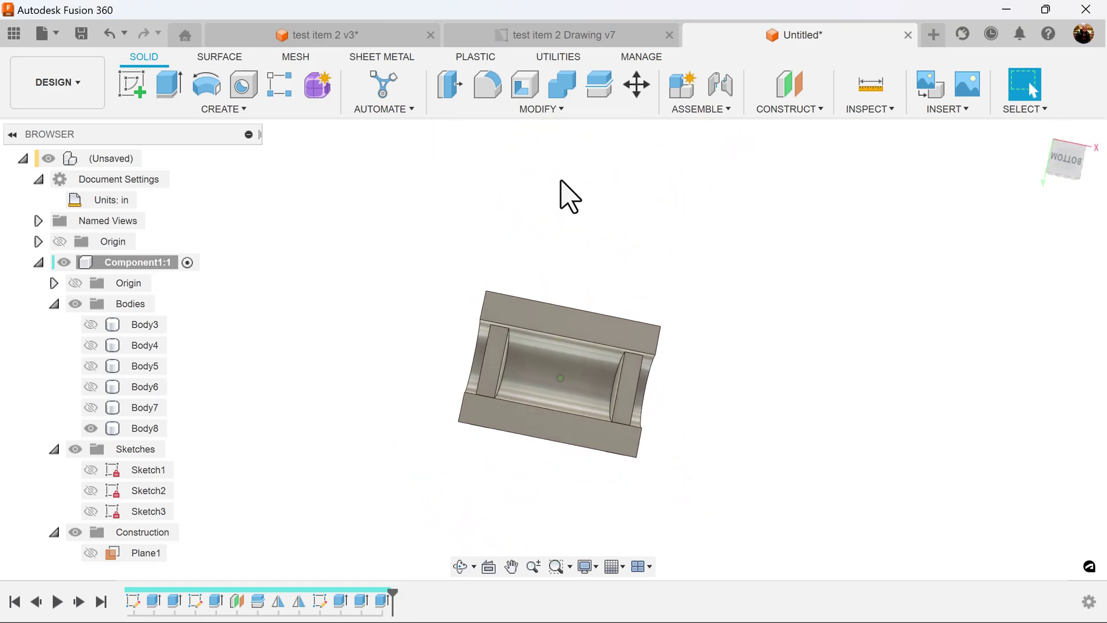
- Start a new sketch on the bracket's bottom face
{"action": "left_click", "coordinate": [138, 92]}
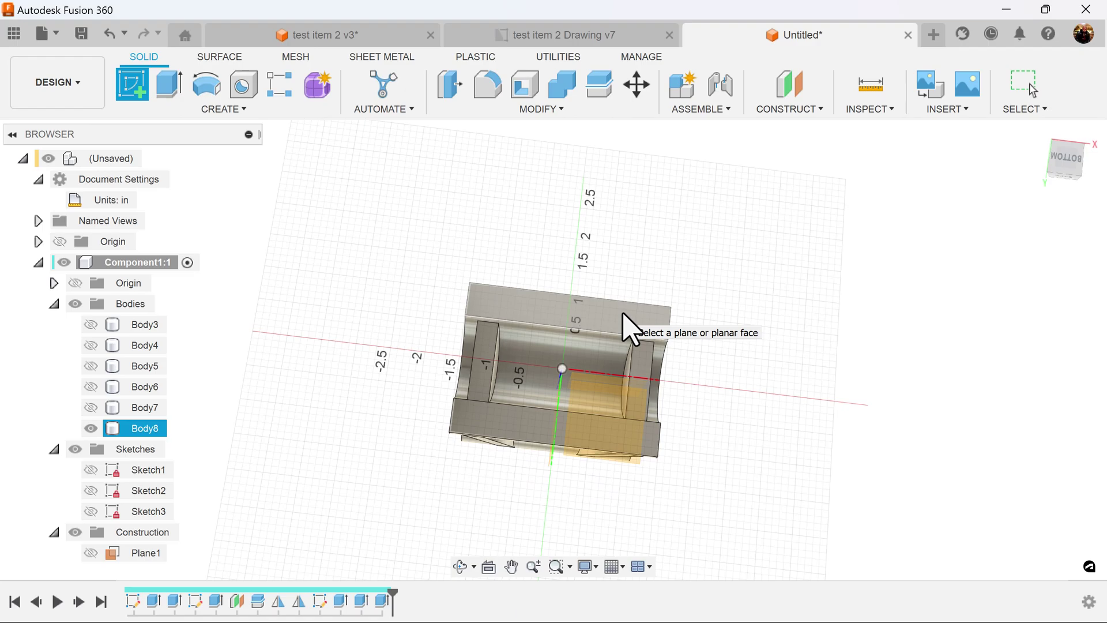
{"action": "left_click", "coordinate": [630, 326]}
{"action": "middle_click_drag", "start_coordinate": [815, 363], "coordinate": [817, 412]}
- Draw a 3 in vertical construction line
{"action": "left_click", "coordinate": [136, 91]}
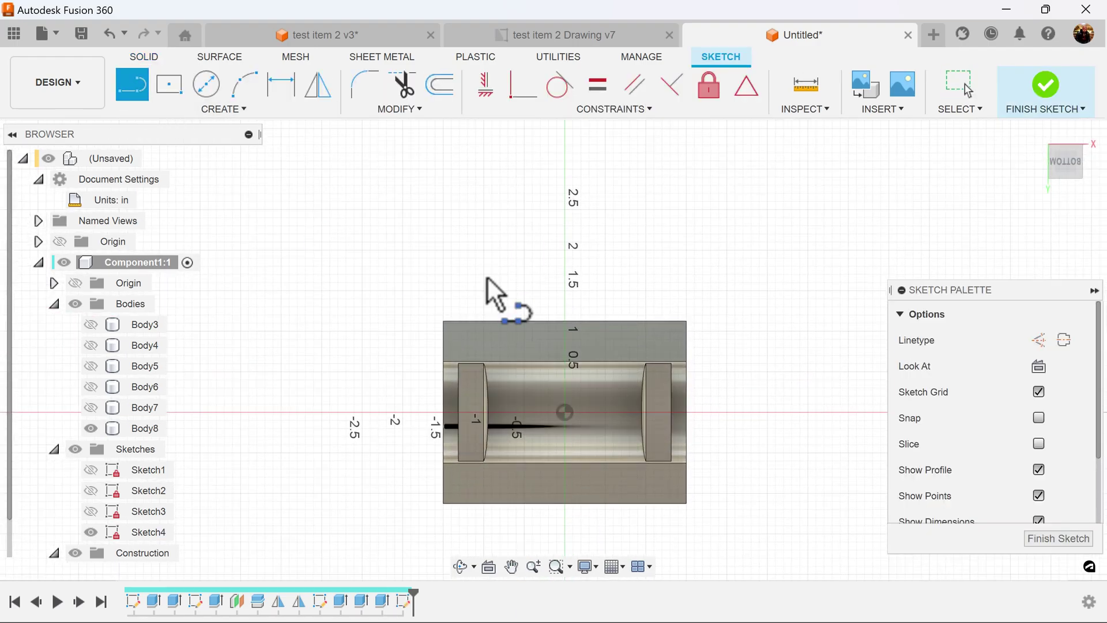
{"action": "left_click", "coordinate": [1038, 340]}
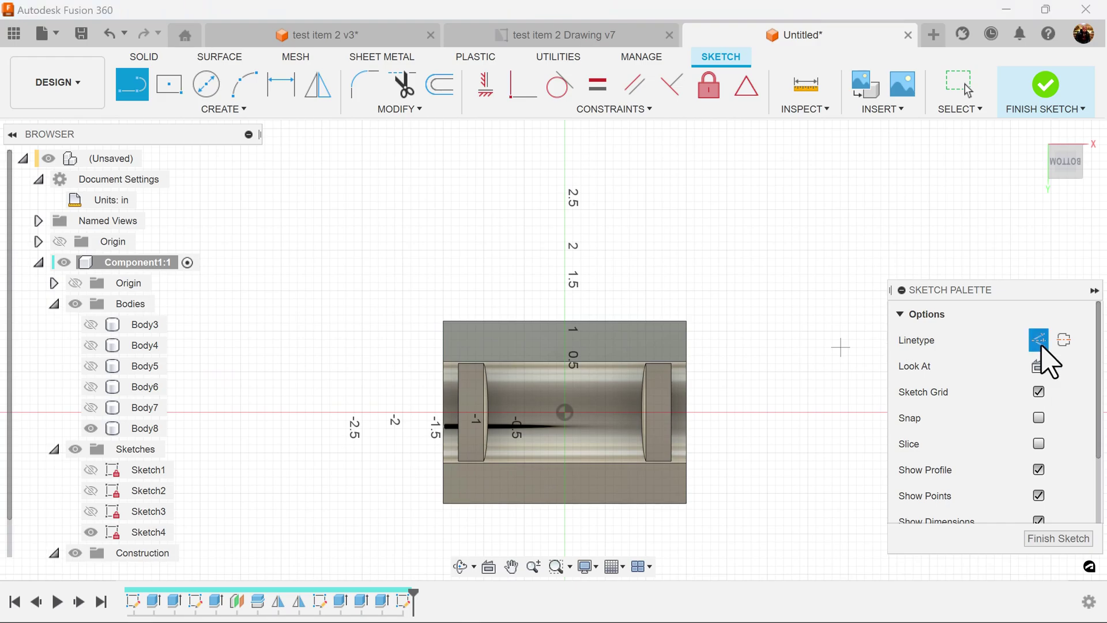
{"action": "left_click", "coordinate": [778, 196]}
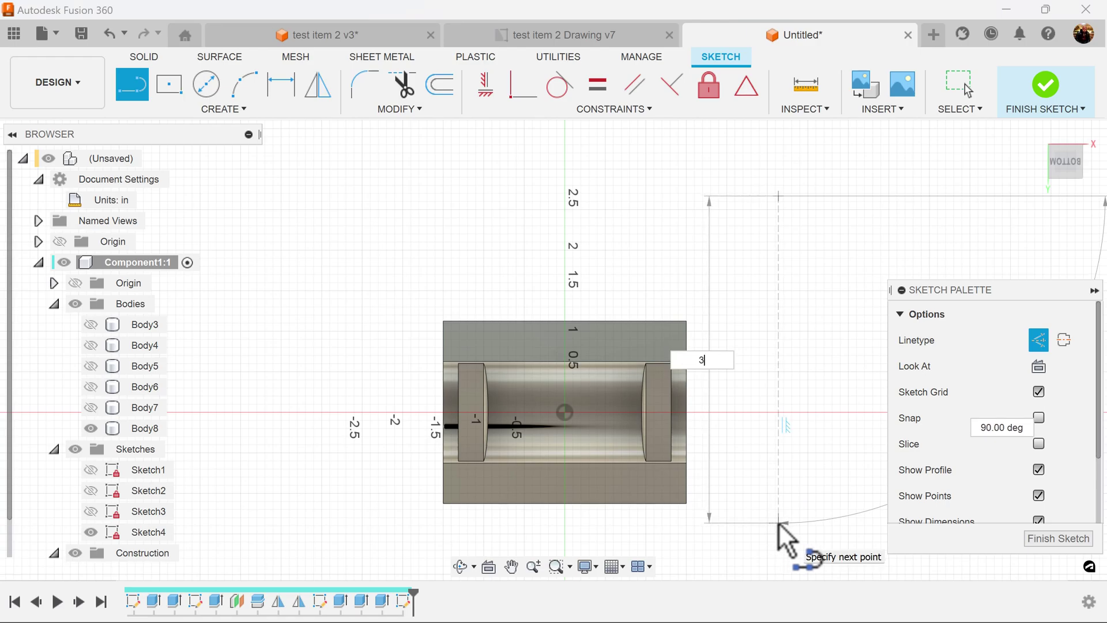
{"action": "type", "text": "3"}
{"action": "key", "text": "Return"}
{"action": "key", "text": "Escape"}
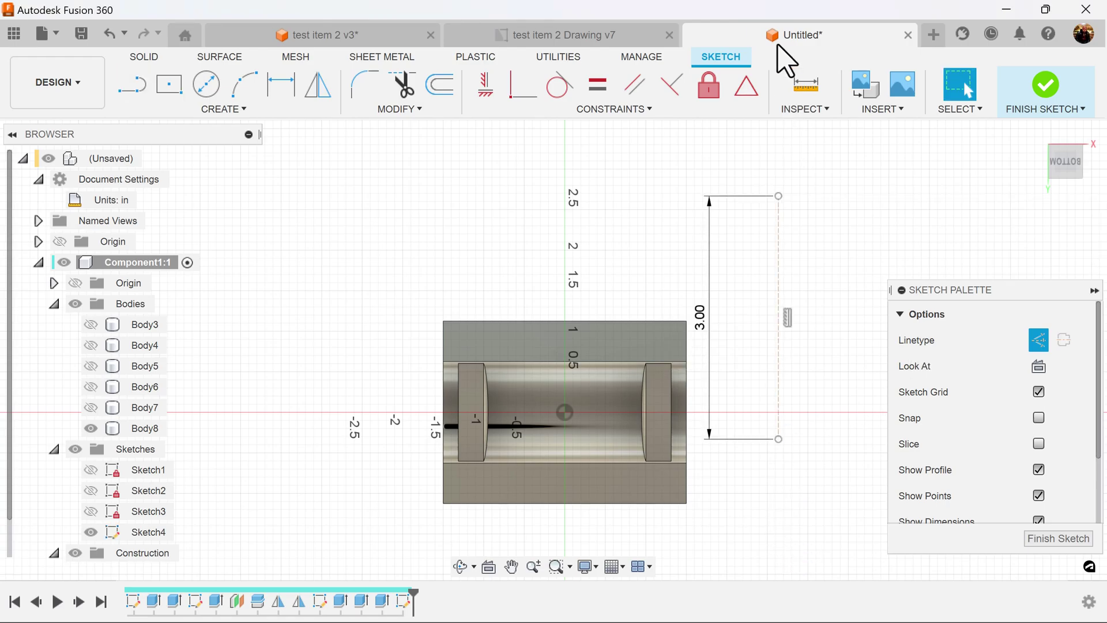
- Constrain the construction line's midpoint to the origin
{"action": "left_click", "coordinate": [749, 91]}
{"action": "left_click", "coordinate": [779, 254]}
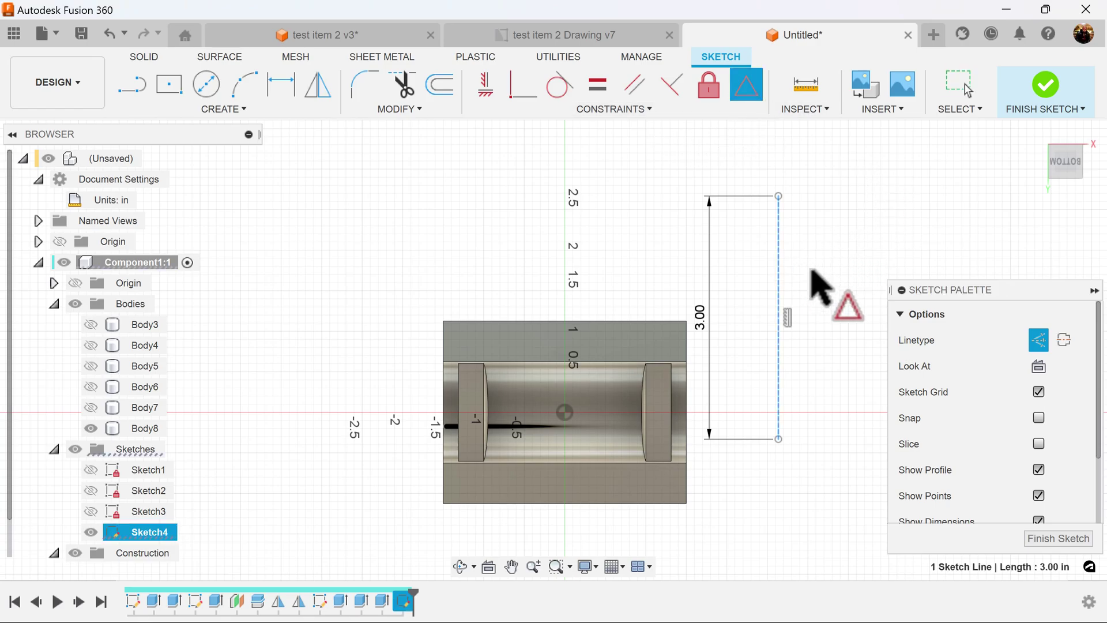
{"action": "left_click", "coordinate": [565, 411]}
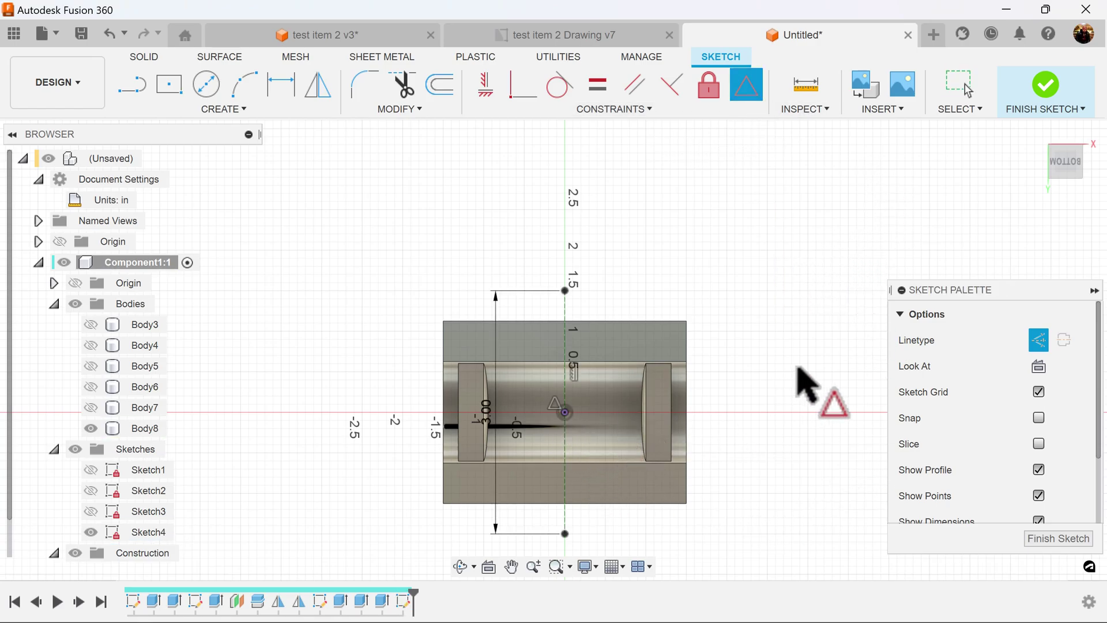
{"action": "middle_click_drag", "start_coordinate": [791, 371], "coordinate": [790, 358]}
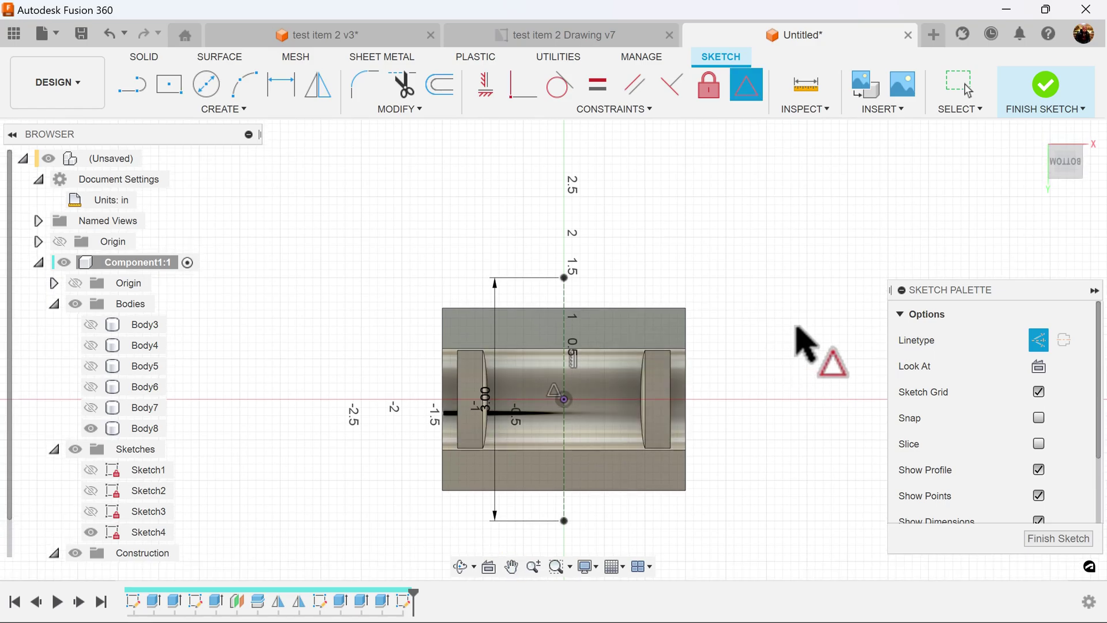
{"action": "scroll", "coordinate": [739, 345], "scroll_direction": "up", "scroll_amount": 1}
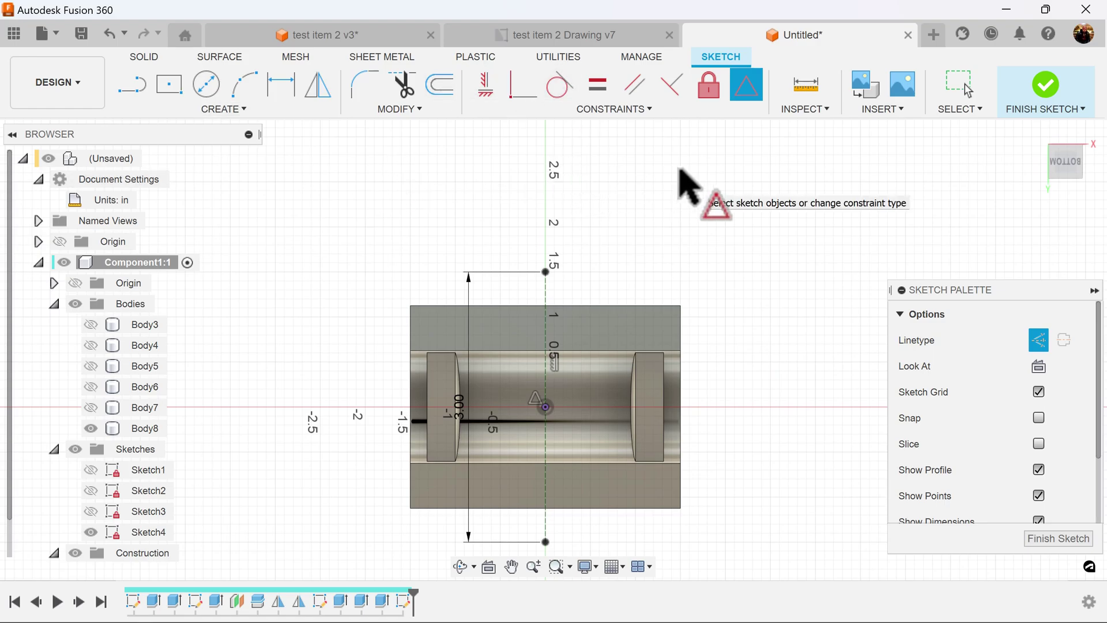
{"action": "key", "text": "Escape"}
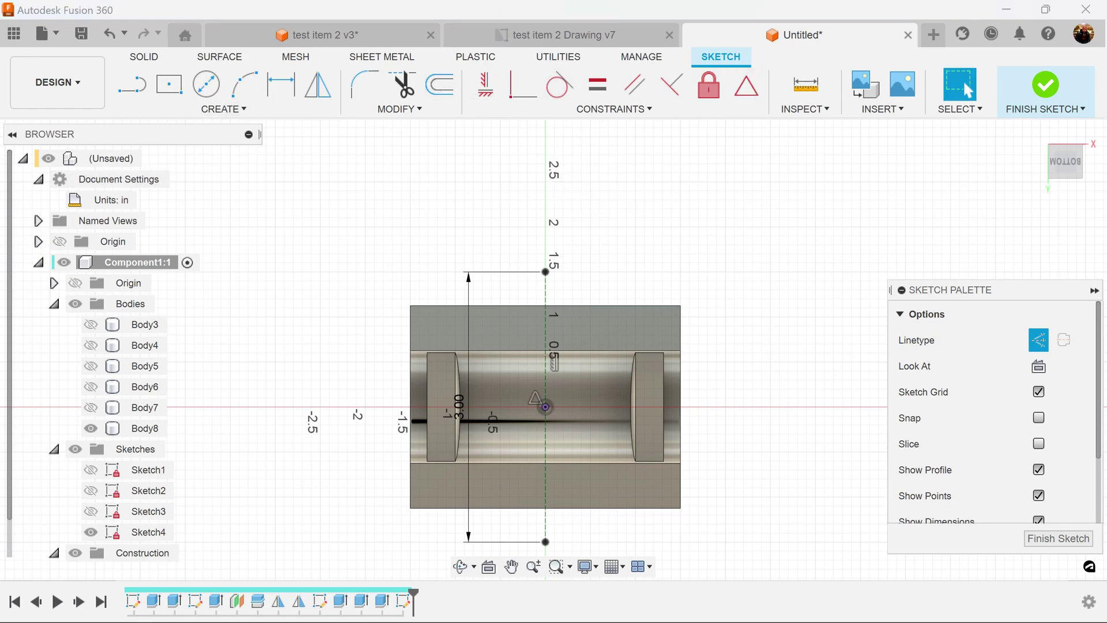
{"action": "left_click", "coordinate": [236, 111]}
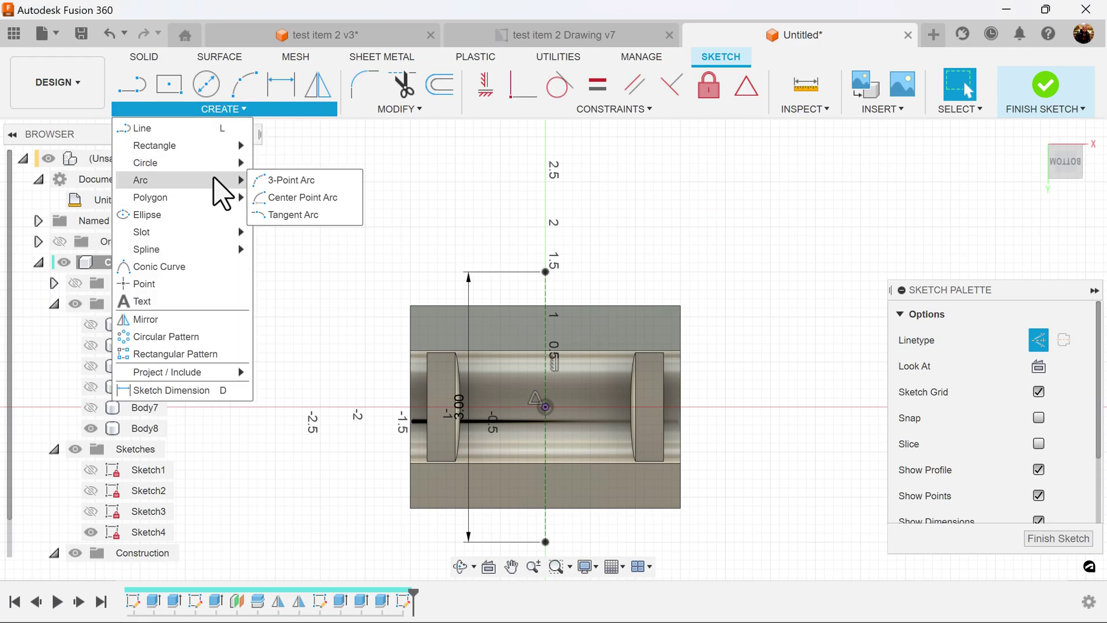
- Draw a 180° center point arc centred on the construction line's top end
{"action": "left_click", "coordinate": [303, 197]}
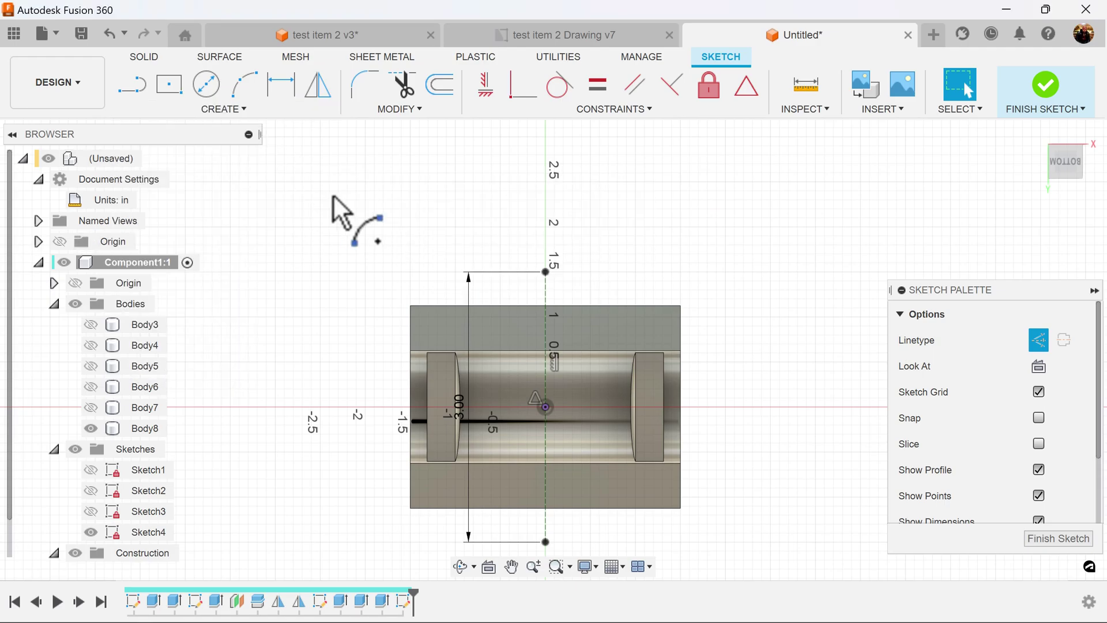
{"action": "left_click", "coordinate": [546, 271]}
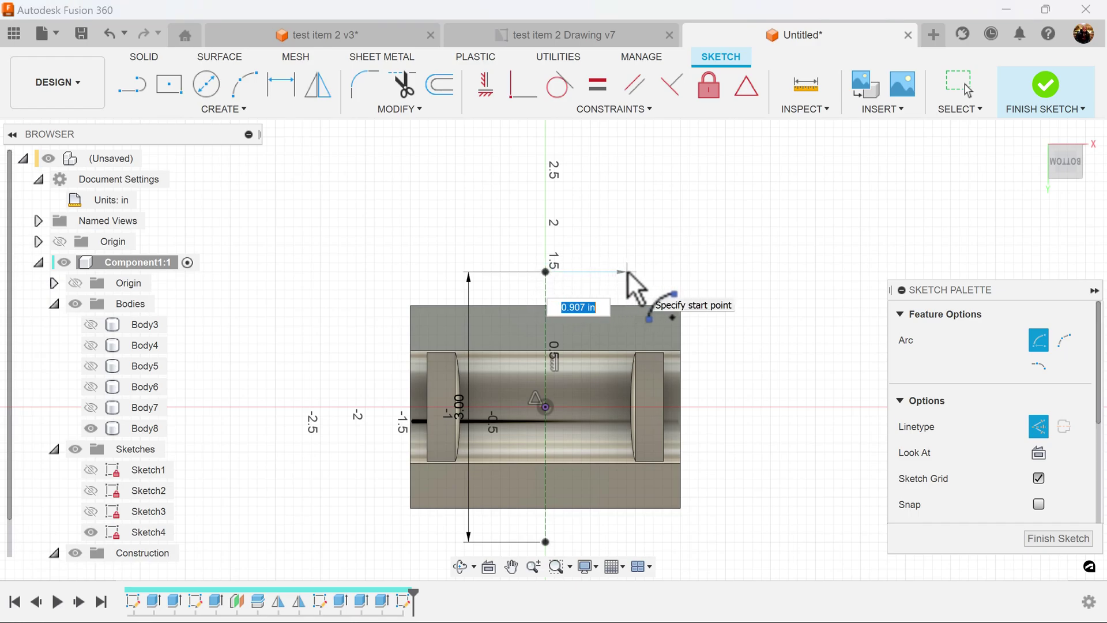
{"action": "left_click", "coordinate": [628, 273]}
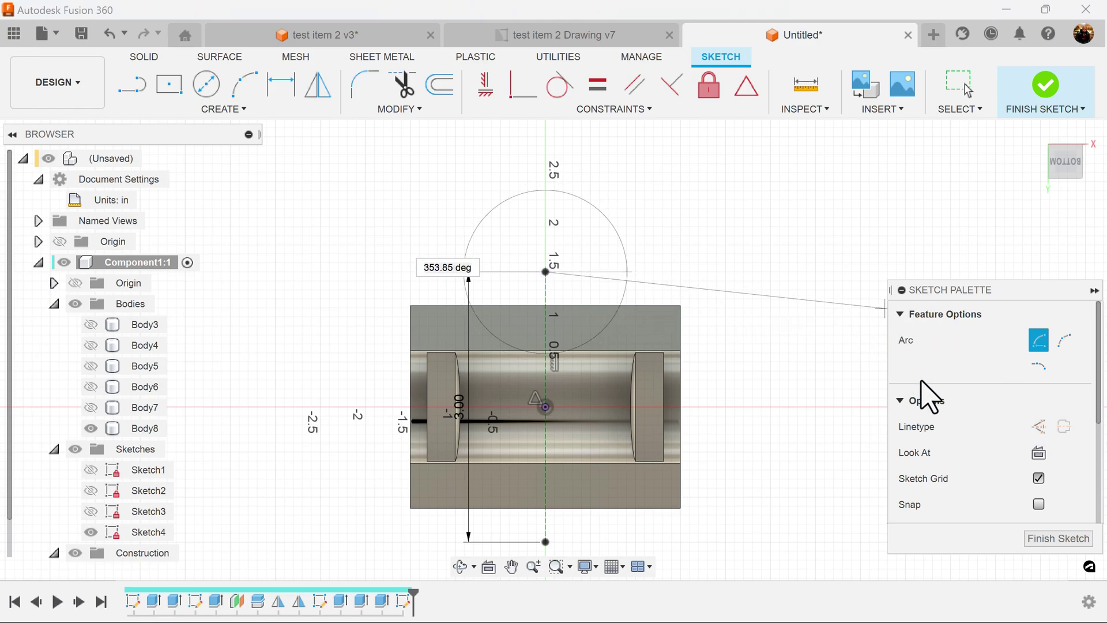
{"action": "left_click", "coordinate": [483, 276]}
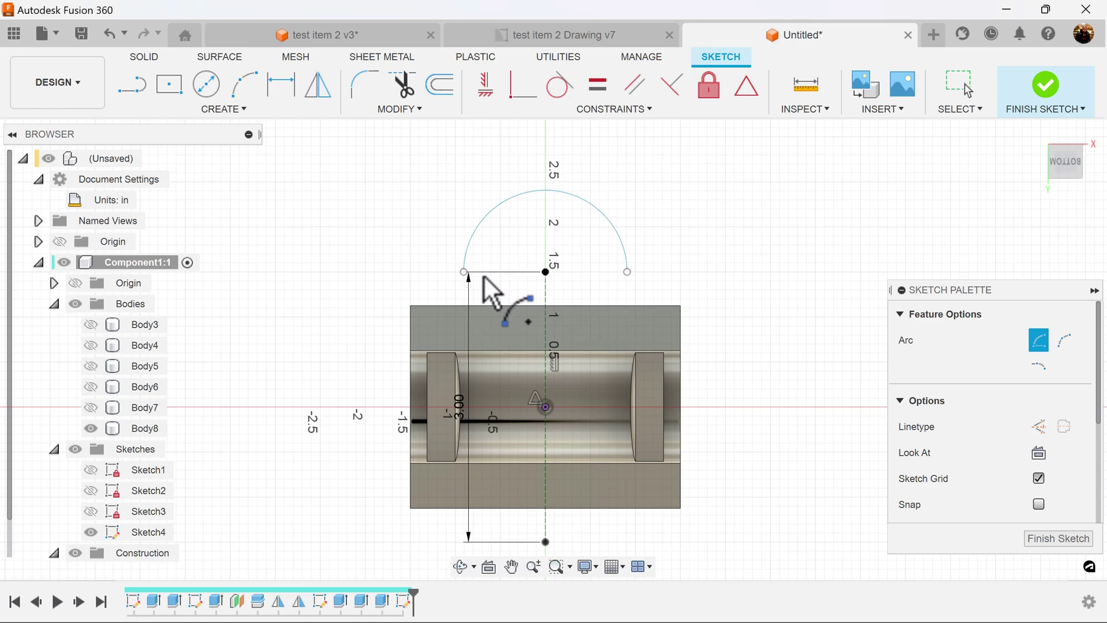
{"action": "key", "text": "Escape"}
{"action": "scroll", "coordinate": [513, 222], "scroll_direction": "up", "scroll_amount": 1}
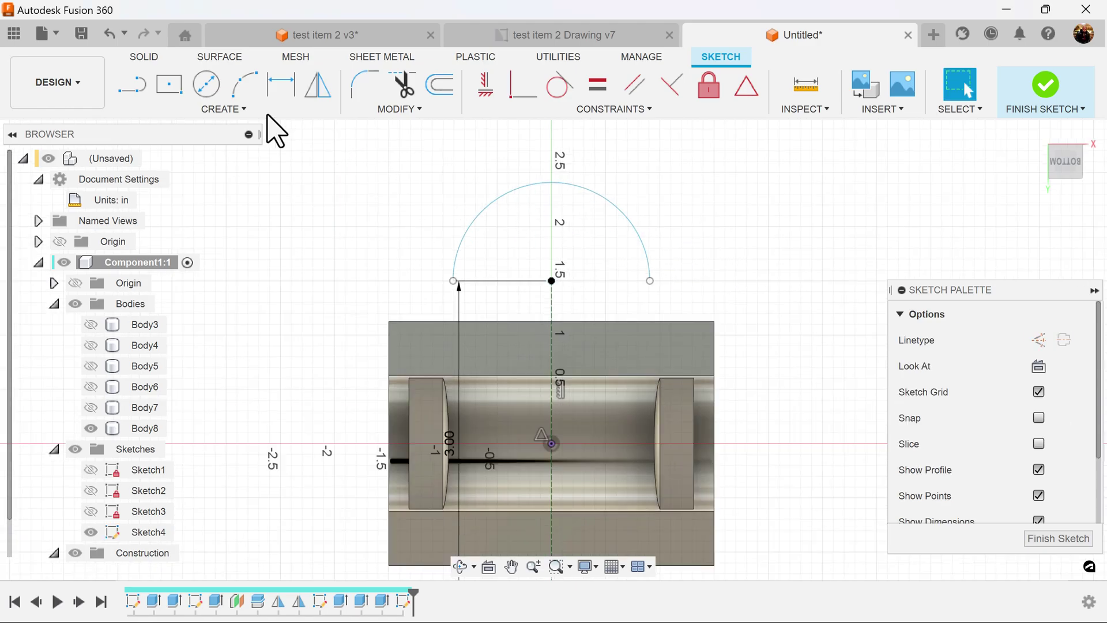
- Dimension the arc's radius to 0.625
{"action": "left_click", "coordinate": [281, 84]}
{"action": "left_click", "coordinate": [599, 196]}
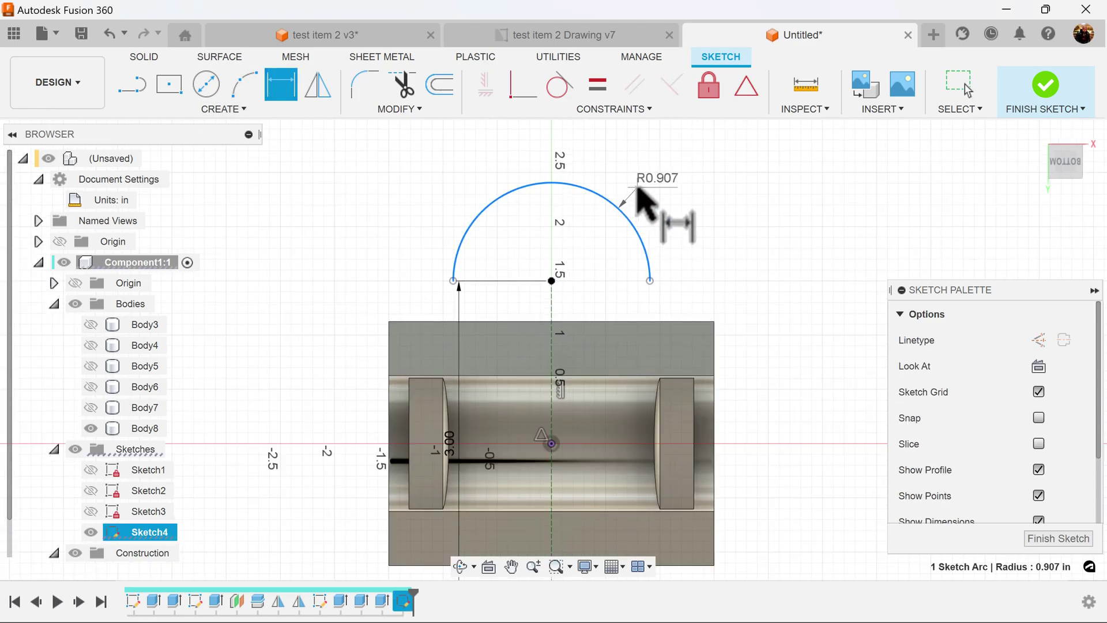
{"action": "left_click", "coordinate": [638, 194]}
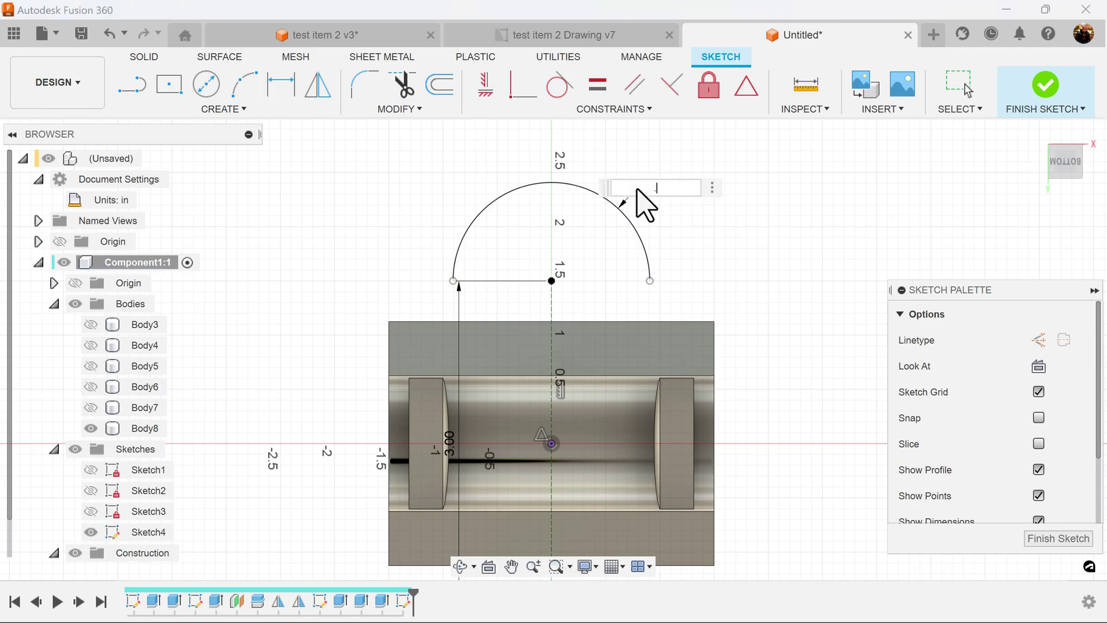
{"action": "key", "text": "Return"}
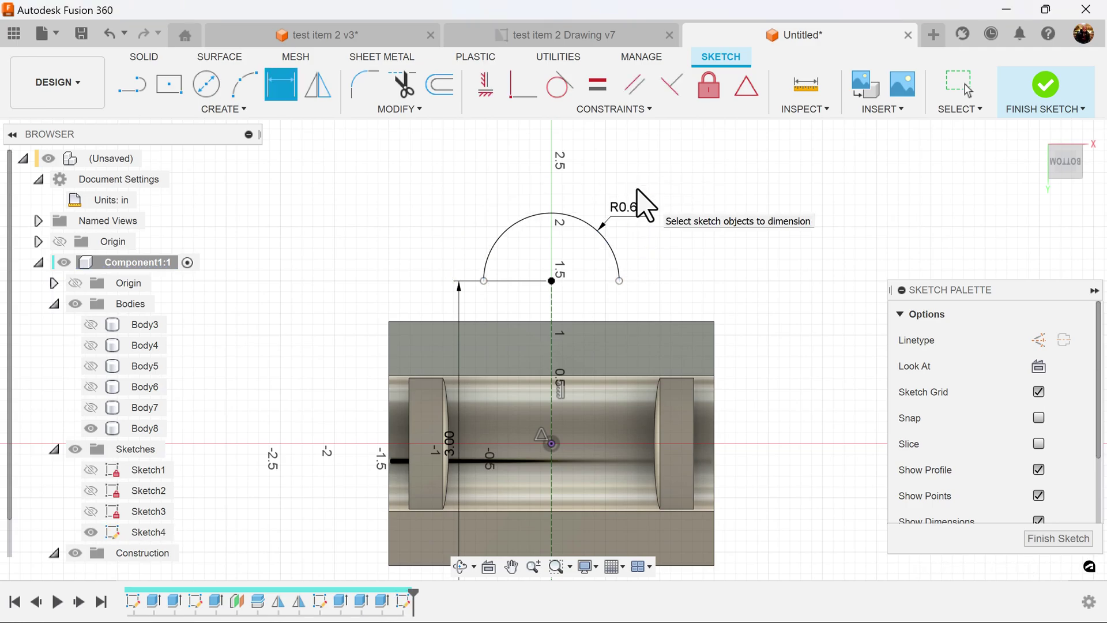
{"action": "scroll", "coordinate": [645, 329], "scroll_direction": "up", "scroll_amount": 2}
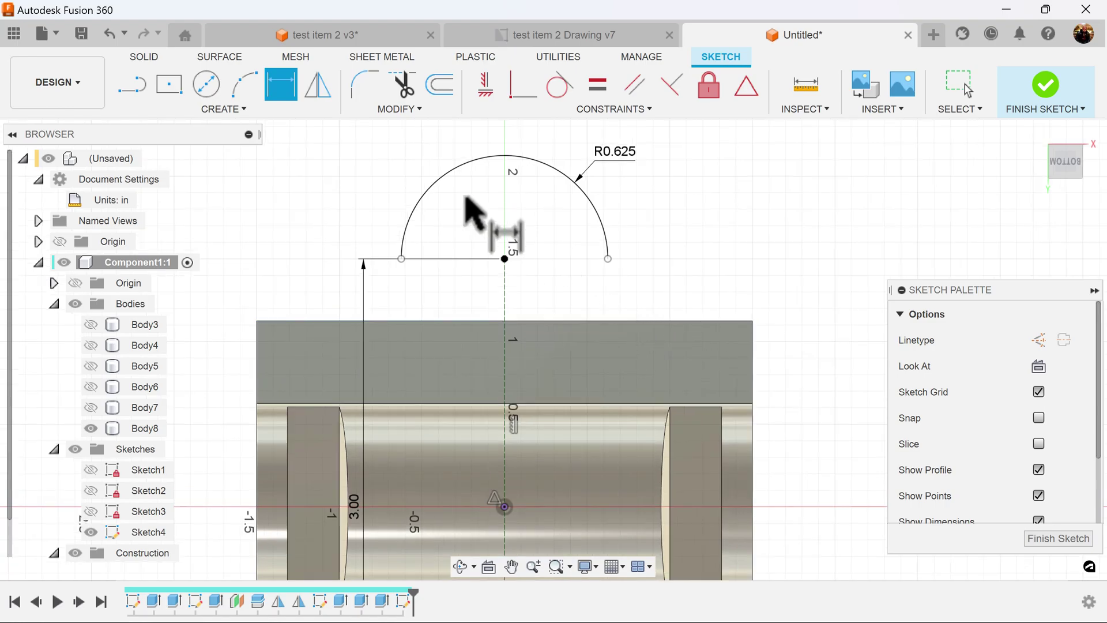
- Draw two 0.875 in vertical lines from the arc ends to the base, then finish Sketch4
{"action": "left_click", "coordinate": [128, 96]}
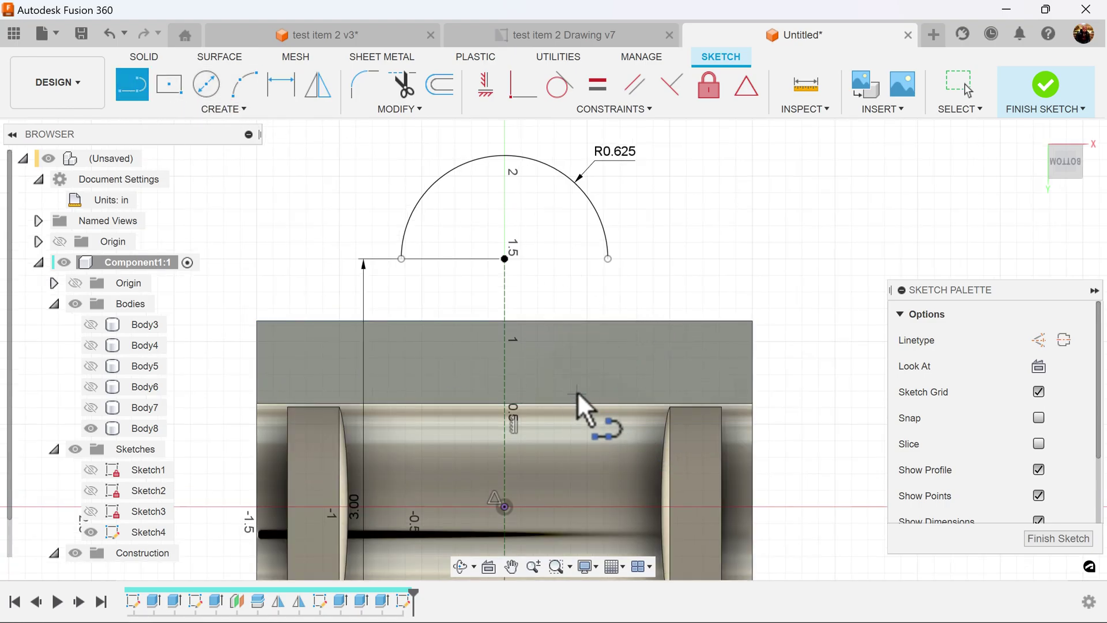
{"action": "middle_click_drag", "start_coordinate": [577, 394], "coordinate": [583, 306]}
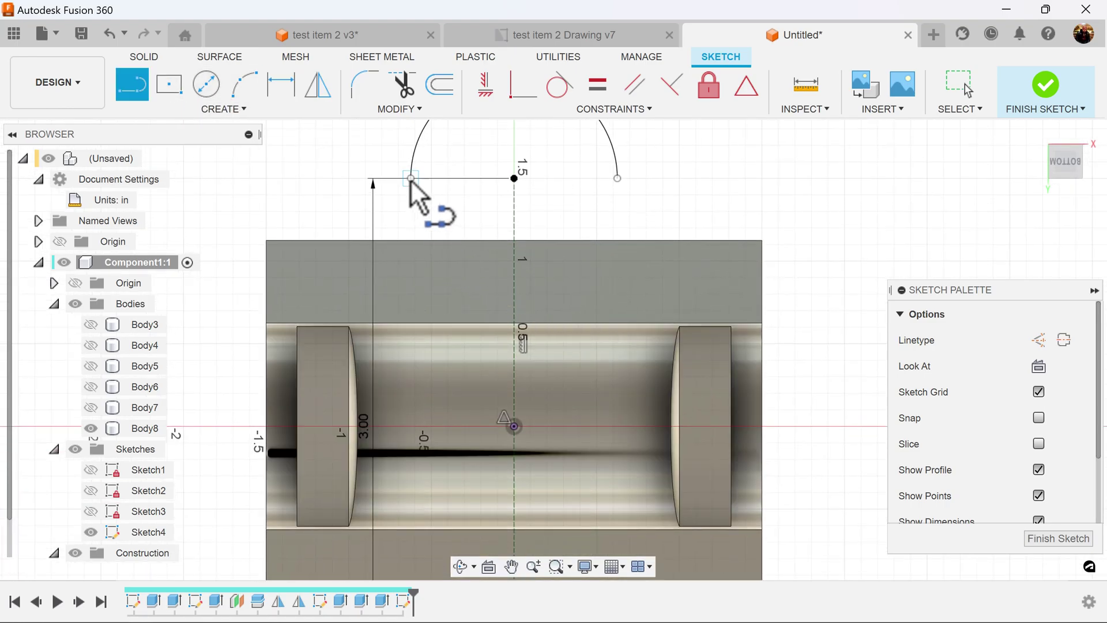
{"action": "left_click", "coordinate": [411, 178]}
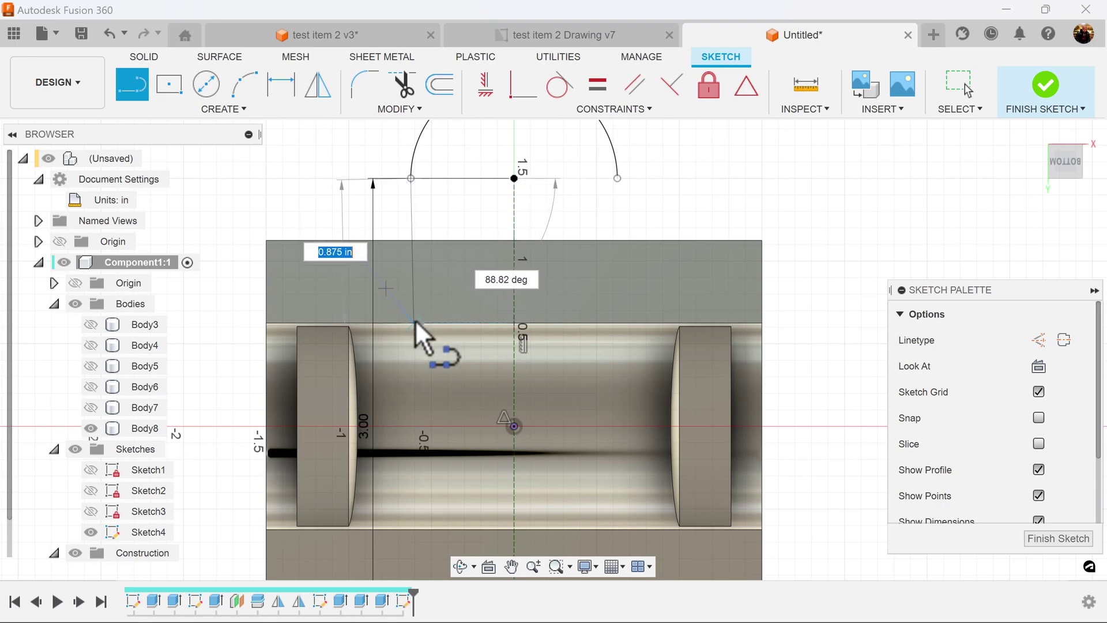
{"action": "left_click", "coordinate": [409, 321]}
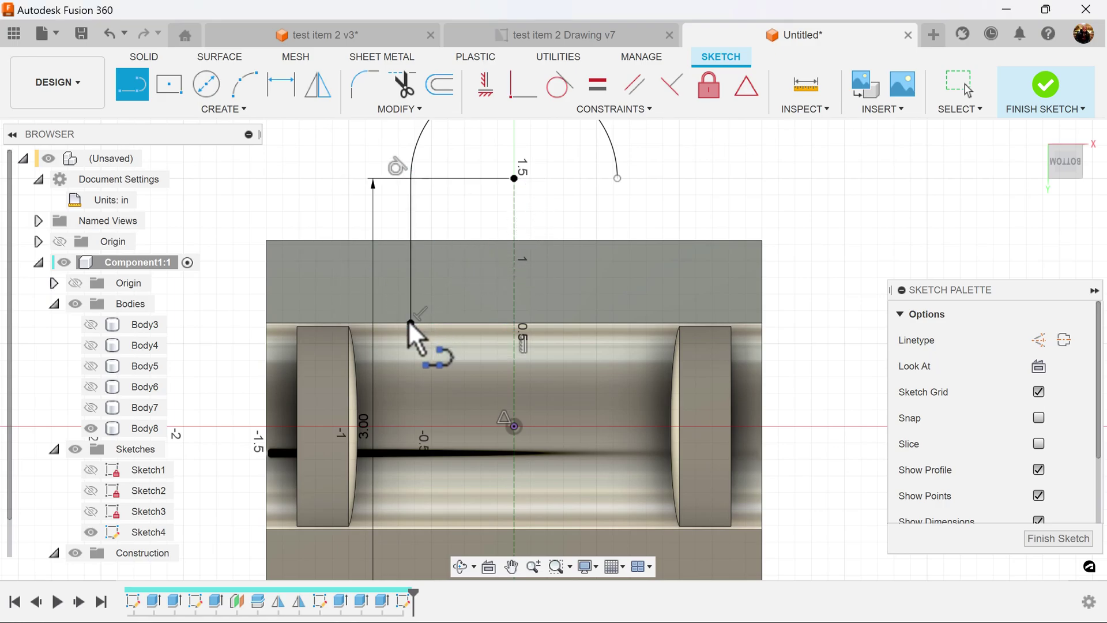
{"action": "left_click", "coordinate": [617, 179]}
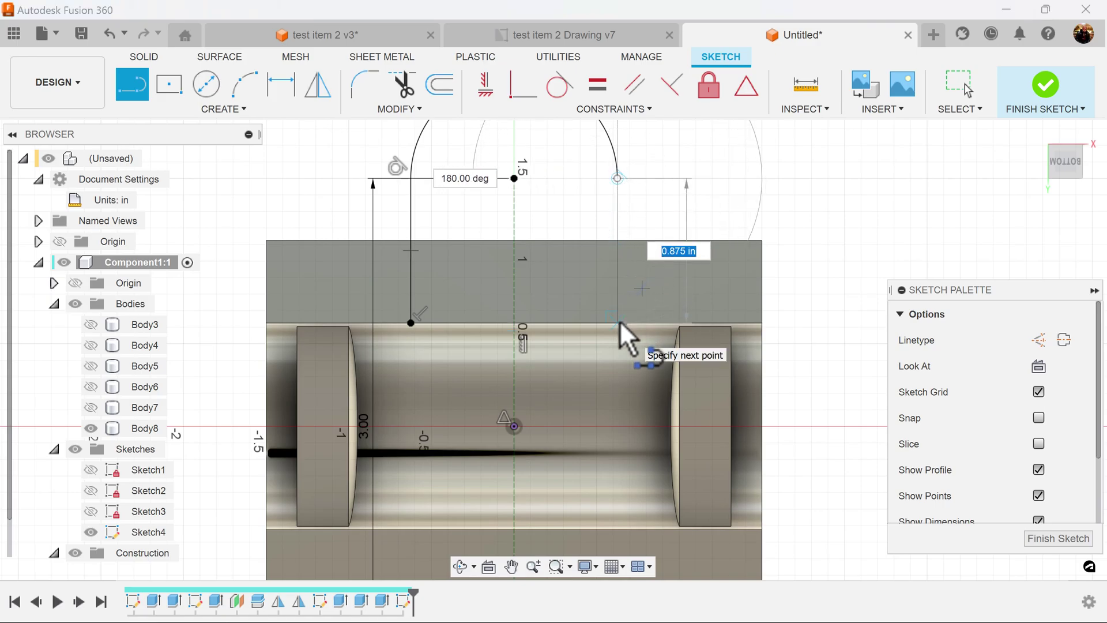
{"action": "double_click", "coordinate": [619, 320]}
{"action": "scroll", "coordinate": [702, 269], "scroll_direction": "up", "scroll_amount": 2}
{"action": "scroll", "coordinate": [769, 283], "scroll_direction": "up", "scroll_amount": 2}
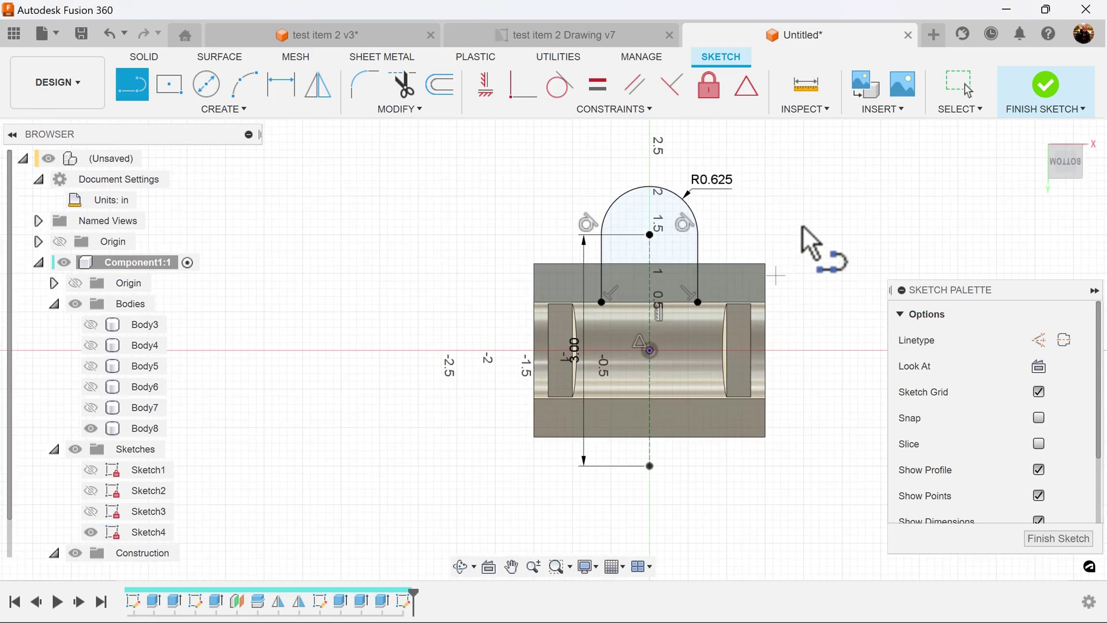
{"action": "left_click", "coordinate": [1059, 539]}
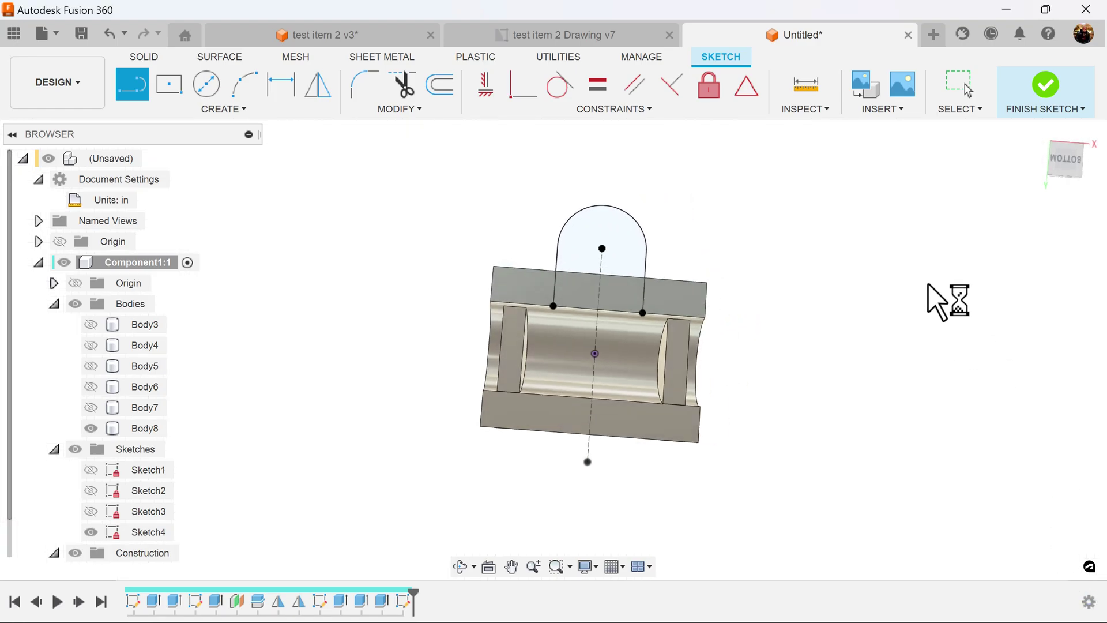
- Extrude both tab profiles -0.625 in with a Join operation onto the saddle base
{"action": "key", "text": "e"}
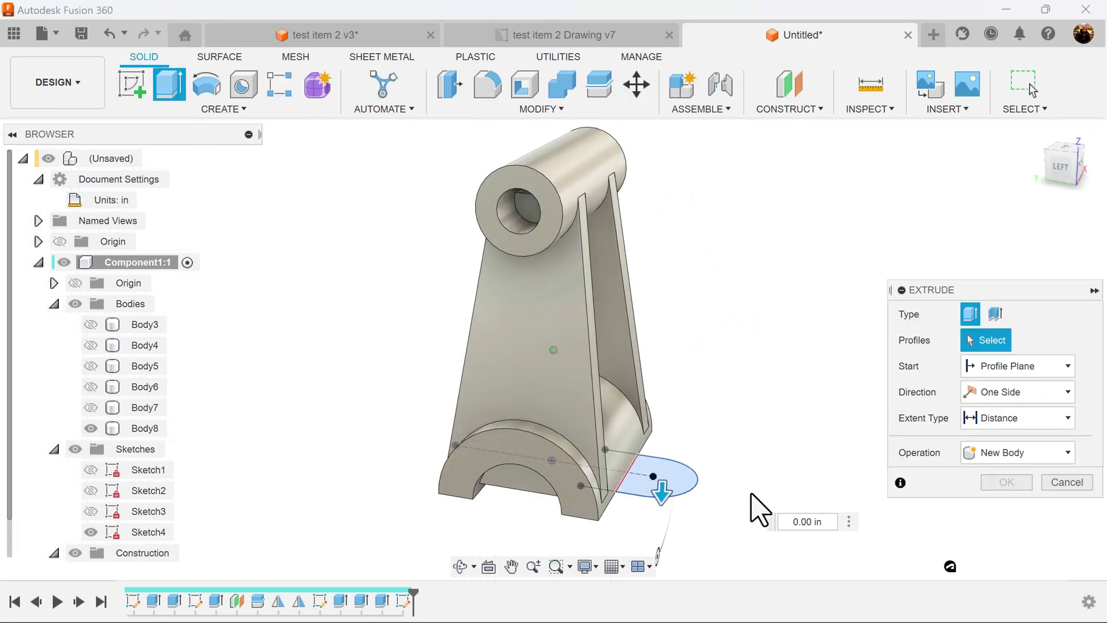
{"action": "left_click", "coordinate": [615, 530]}
{"action": "middle_click_drag", "start_coordinate": [617, 531], "coordinate": [782, 507], "text": "shift"}
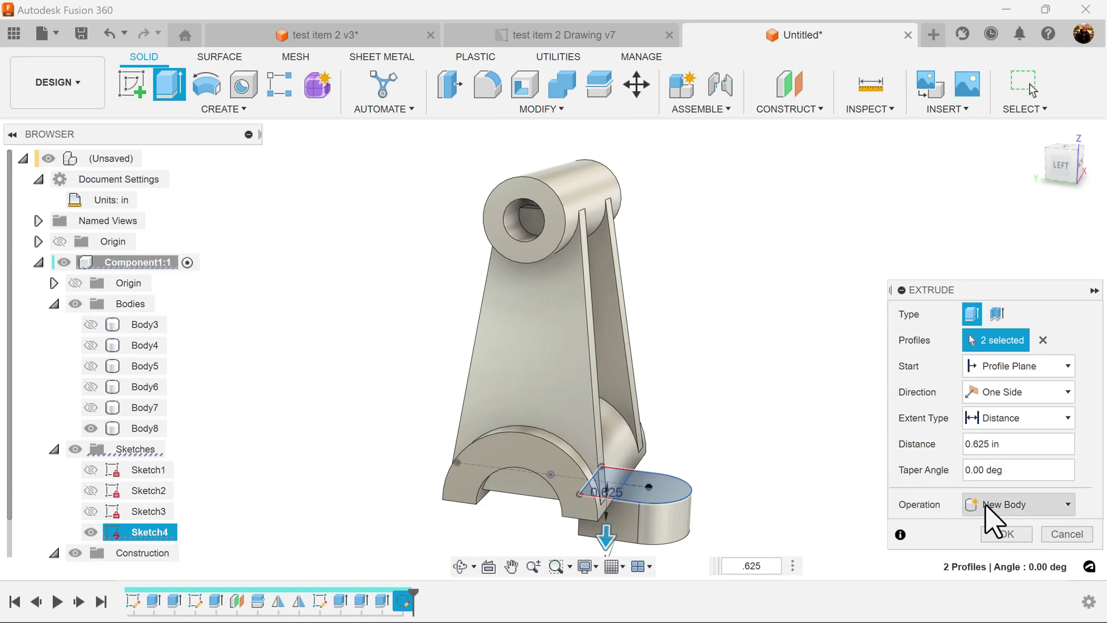
{"action": "type", "text": "-"}
{"action": "left_click", "coordinate": [1056, 510]}
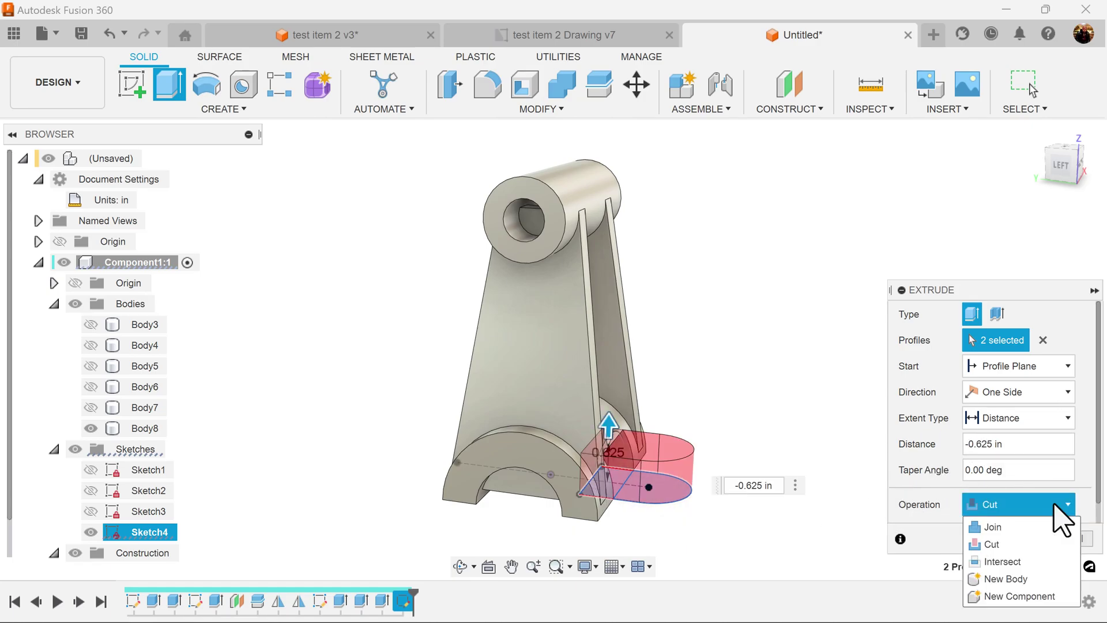
{"action": "left_click", "coordinate": [1014, 526]}
{"action": "left_click", "coordinate": [1006, 534]}
{"action": "middle_click_drag", "start_coordinate": [813, 429], "coordinate": [544, 334], "text": "shift"}
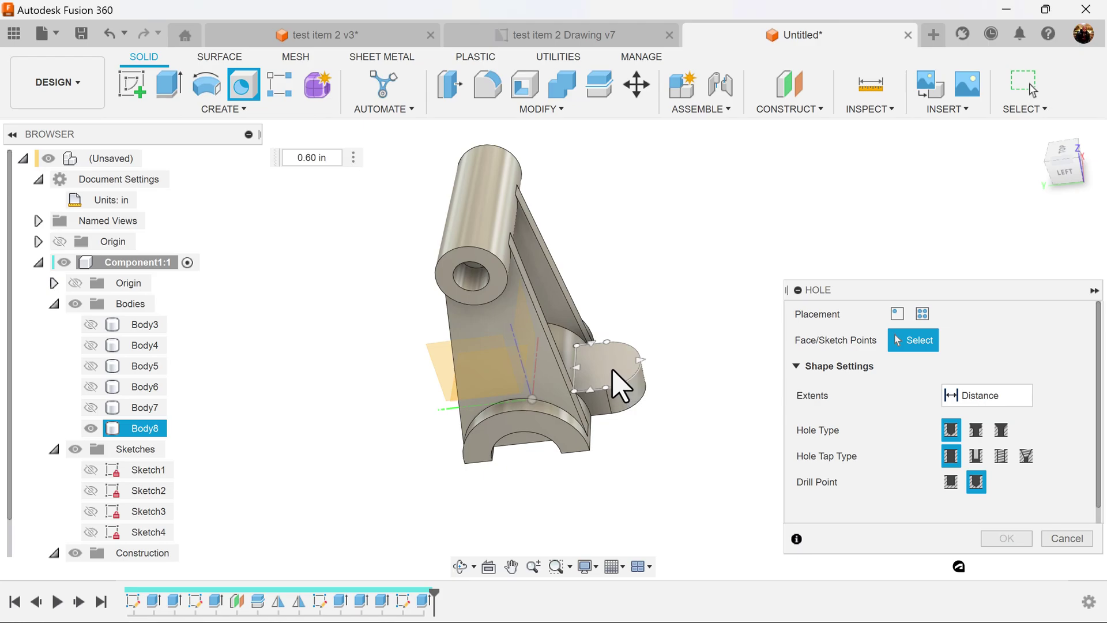
- Drill a 0.60 in through-all bolt hole centred on the mounting tab's top face
{"action": "left_click", "coordinate": [614, 385]}
{"action": "scroll", "coordinate": [720, 445], "scroll_direction": "up", "scroll_amount": 6}
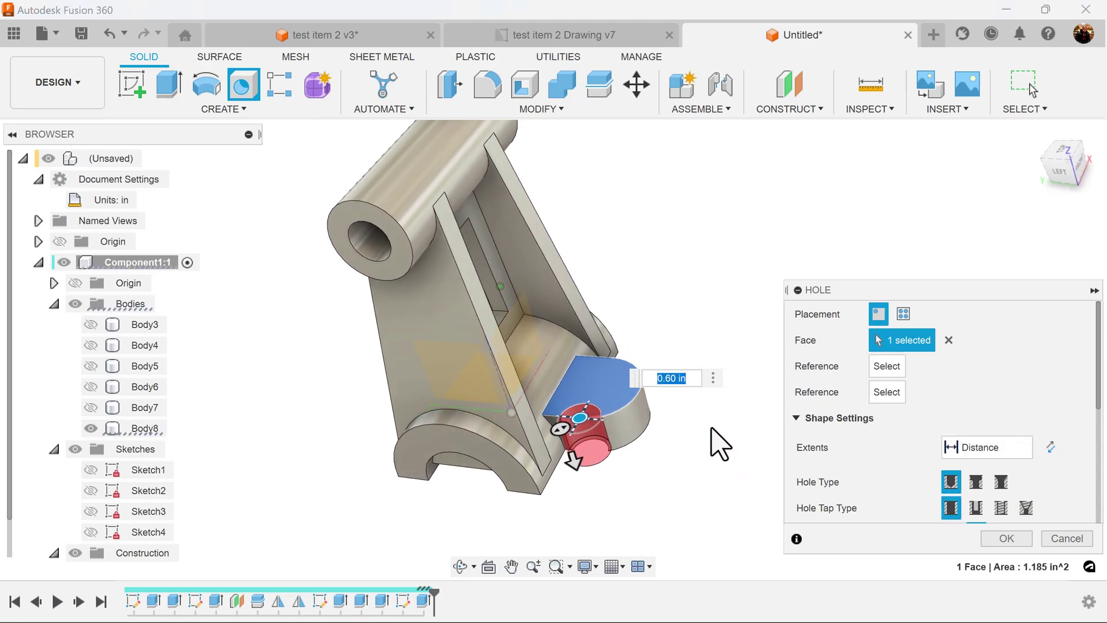
{"action": "left_click_drag", "start_coordinate": [567, 416], "coordinate": [589, 397]}
{"action": "scroll", "coordinate": [758, 476], "scroll_direction": "down", "scroll_amount": 3}
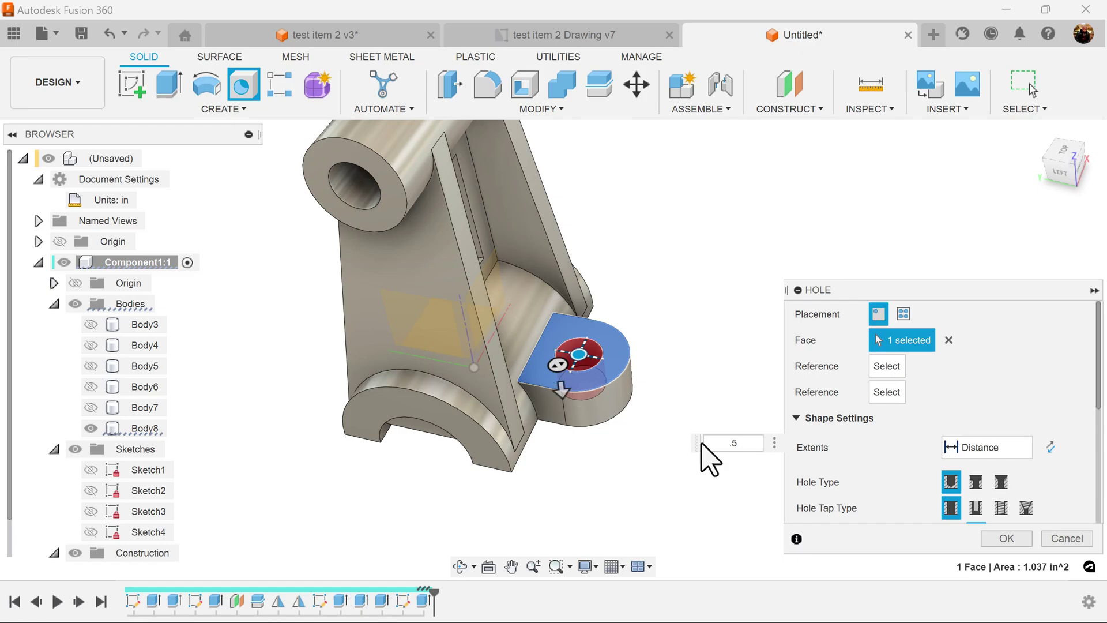
{"action": "scroll", "coordinate": [952, 406], "scroll_direction": "down", "scroll_amount": 3}
{"action": "scroll", "coordinate": [1093, 425], "scroll_direction": "up", "scroll_amount": 3}
{"action": "left_click", "coordinate": [1017, 447]}
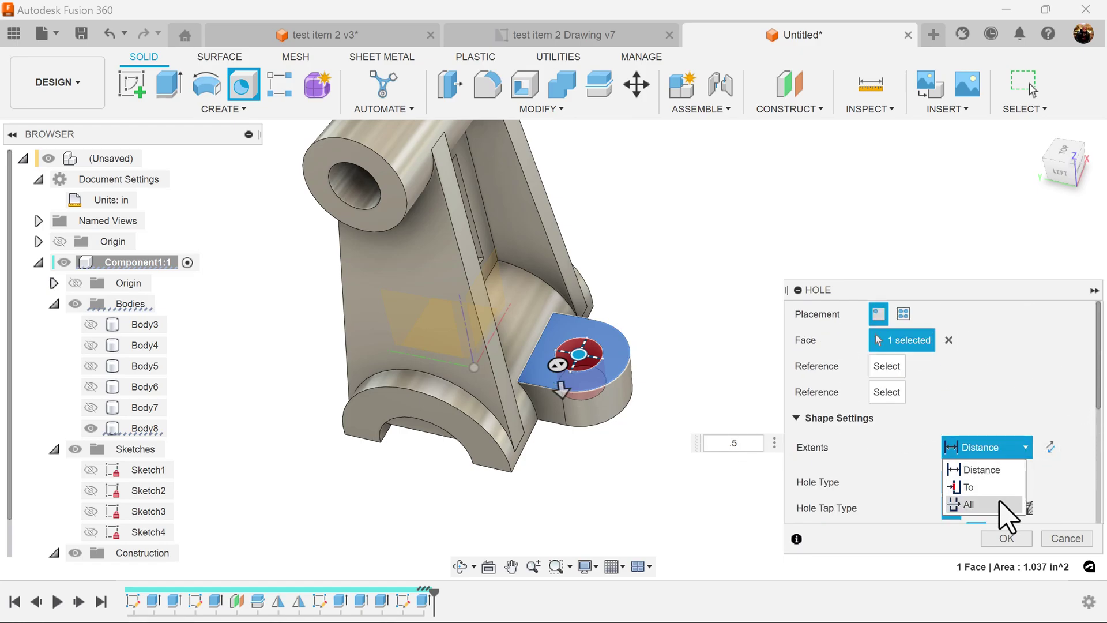
{"action": "left_click", "coordinate": [959, 503]}
{"action": "scroll", "coordinate": [1071, 433], "scroll_direction": "down", "scroll_amount": 4}
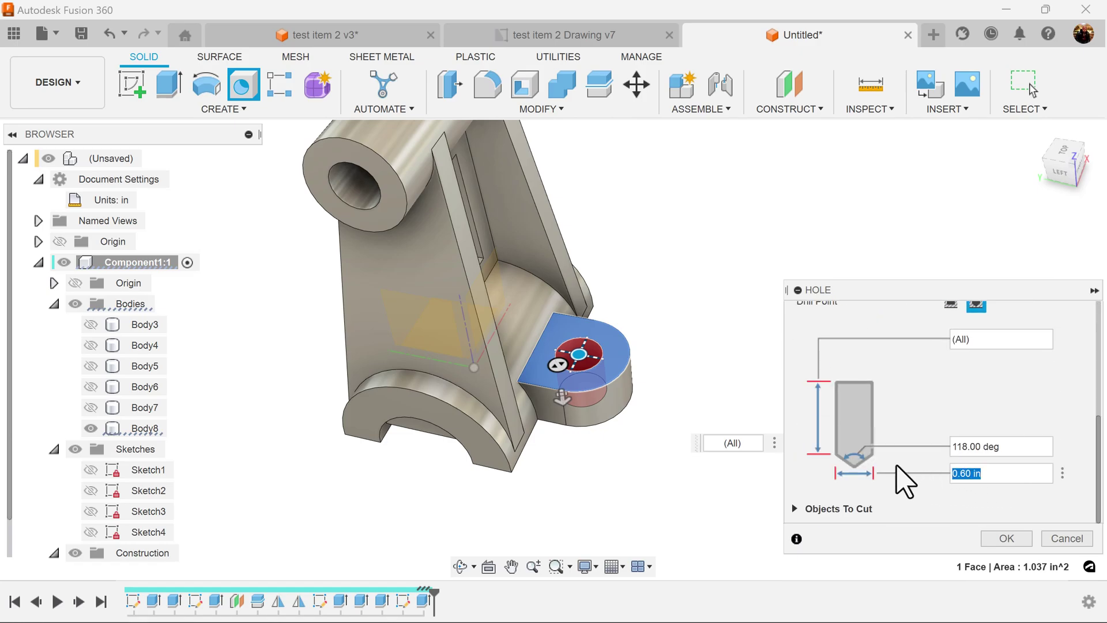
{"action": "left_click", "coordinate": [1019, 545]}
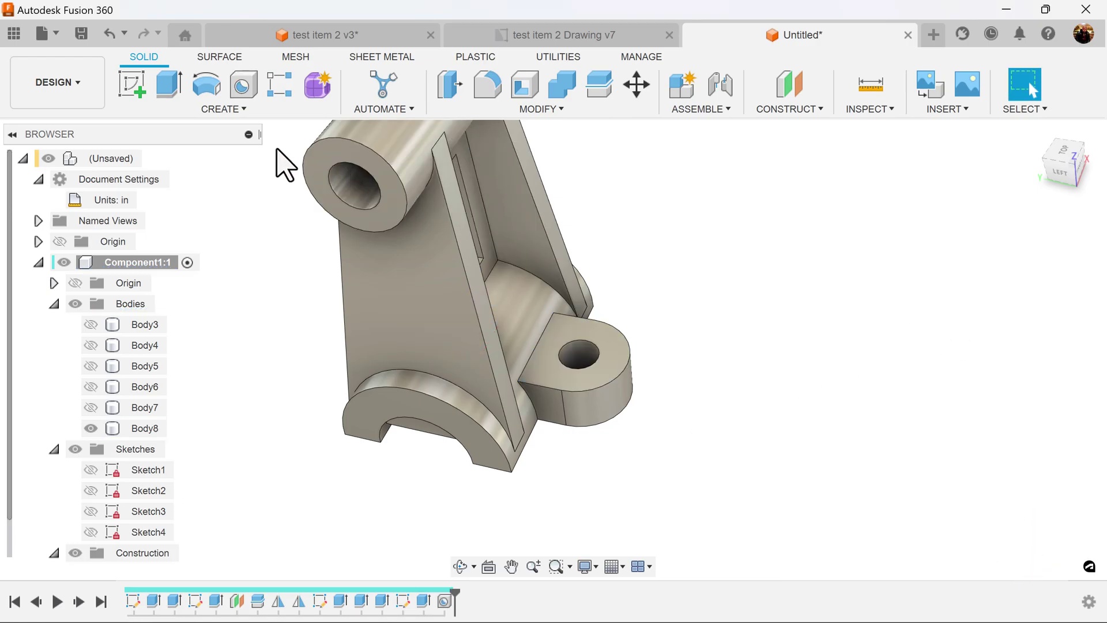
- Mirror the Hole and tab Extrude features across the centre plane face to the opposite side
{"action": "left_click", "coordinate": [233, 111]}
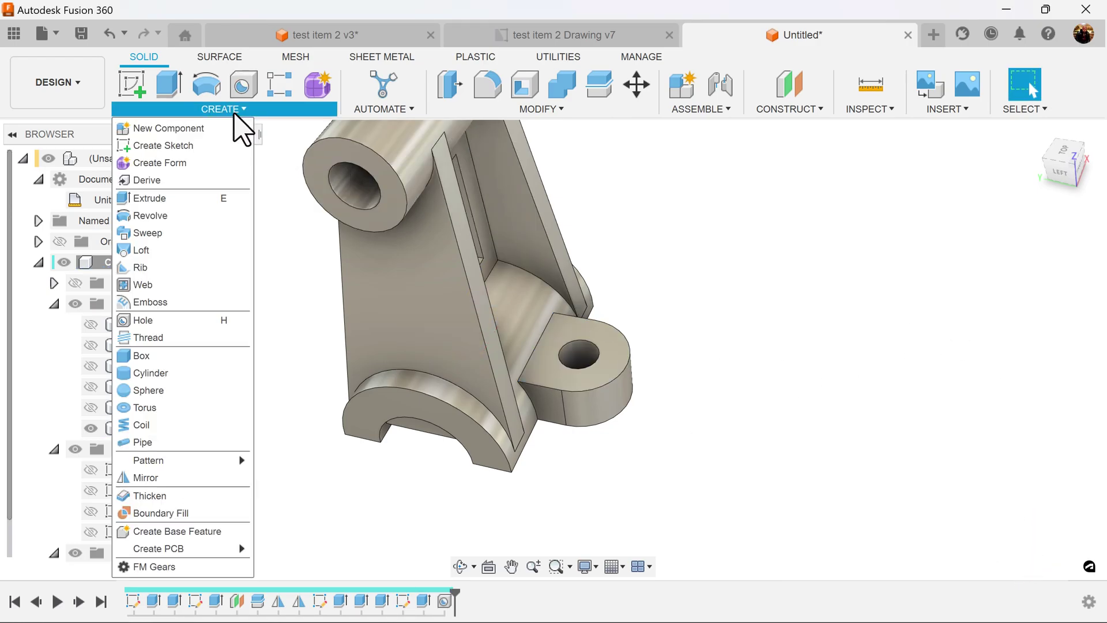
{"action": "left_click", "coordinate": [180, 482]}
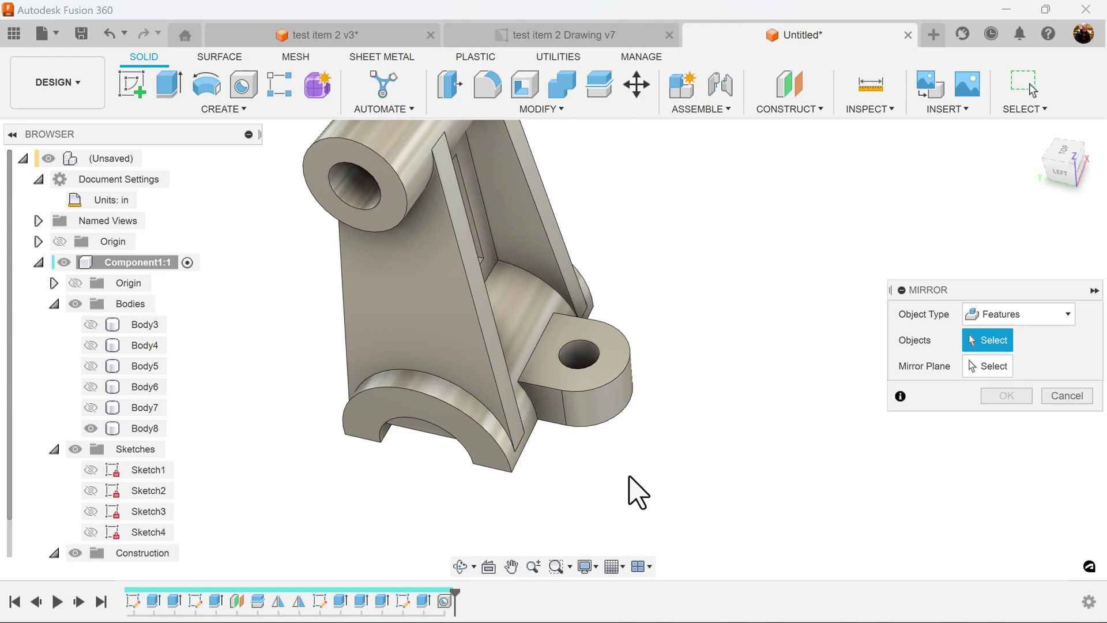
{"action": "left_click", "coordinate": [443, 601]}
{"action": "left_click", "coordinate": [424, 600]}
{"action": "left_click", "coordinate": [1006, 369]}
{"action": "middle_click_drag", "start_coordinate": [698, 331], "coordinate": [592, 312], "text": "shift"}
{"action": "left_click", "coordinate": [592, 314]}
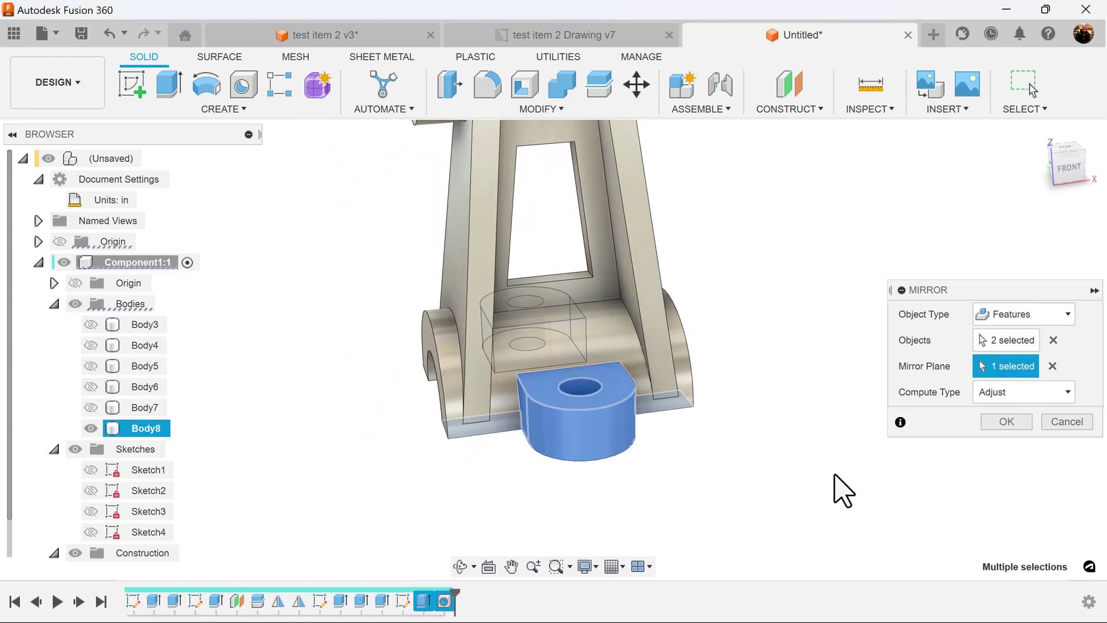
{"action": "middle_click_drag", "start_coordinate": [980, 447], "coordinate": [1018, 444], "text": "shift"}
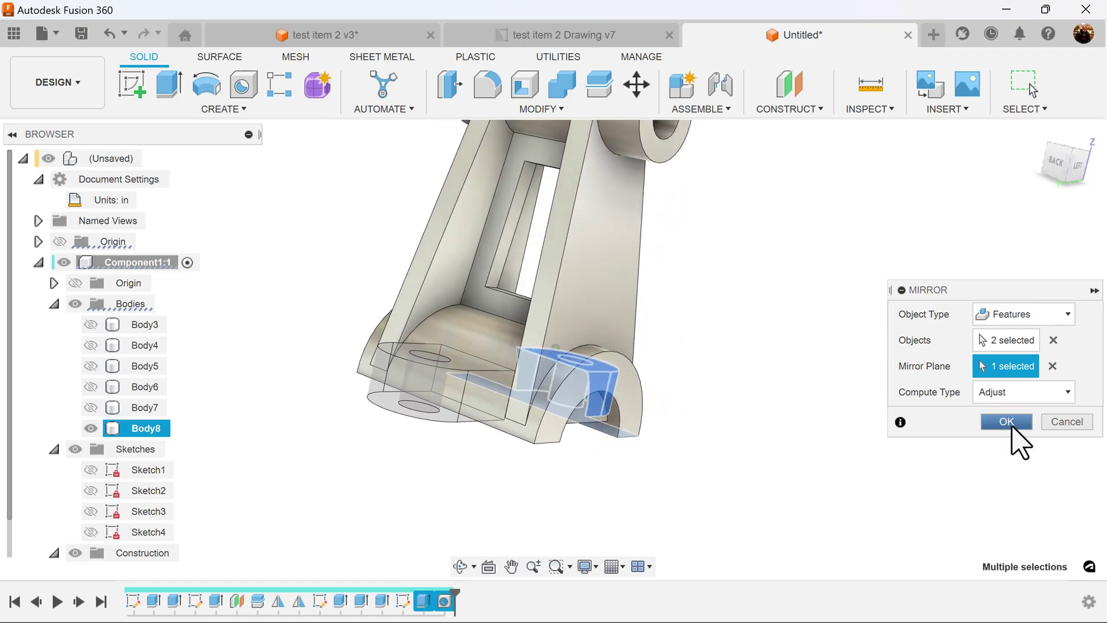
{"action": "left_click", "coordinate": [1005, 421]}
{"action": "middle_click_drag", "start_coordinate": [848, 482], "coordinate": [806, 420], "text": "shift"}
{"action": "middle_click_drag", "start_coordinate": [564, 484], "coordinate": [701, 452], "text": "shift"}
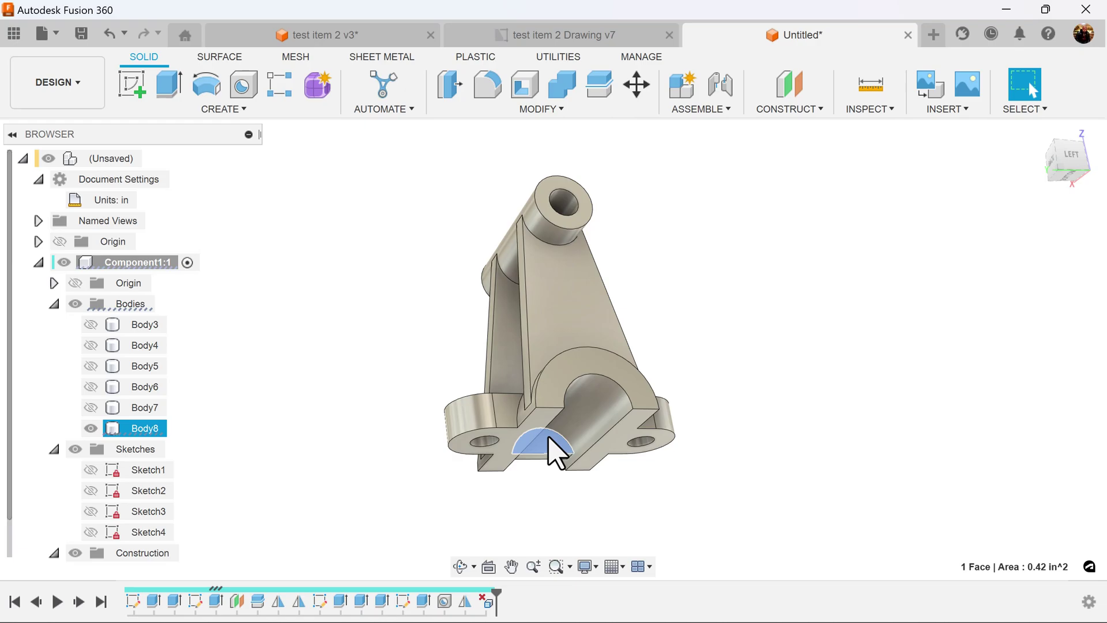
- Delete the stray arch face, hole face and tube-bore face, checking the bracket from the back
{"action": "key", "text": "Delete"}
{"action": "middle_click_drag", "start_coordinate": [687, 420], "coordinate": [613, 248], "text": "shift"}
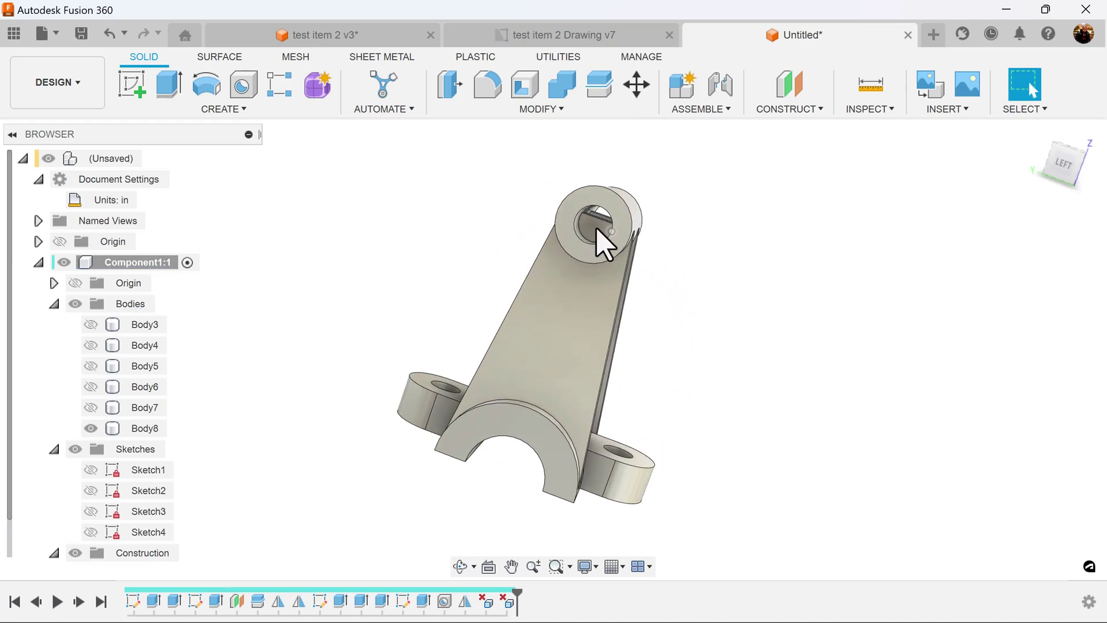
{"action": "key", "text": "Delete"}
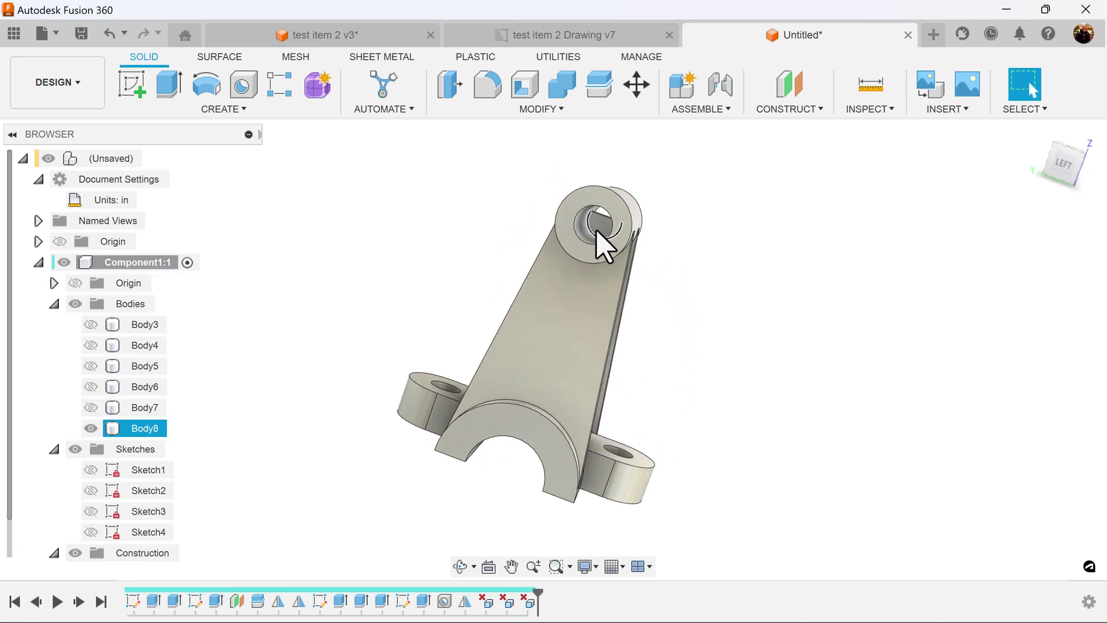
{"action": "middle_click_drag", "start_coordinate": [756, 309], "coordinate": [586, 265], "text": "shift"}
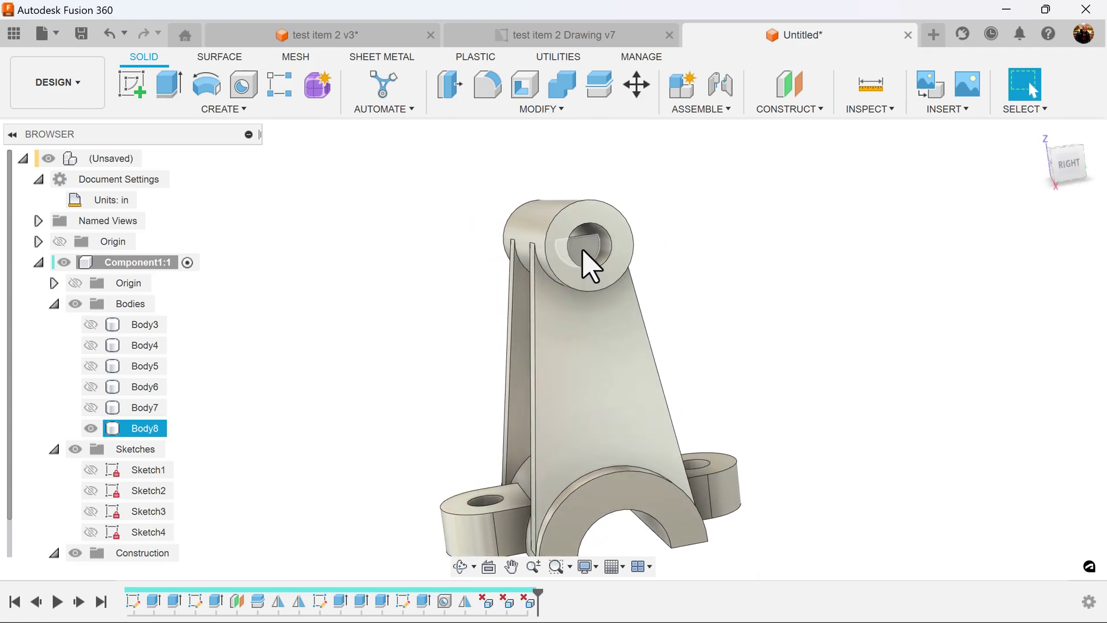
{"action": "left_click", "coordinate": [588, 264]}
{"action": "key", "text": "Delete"}
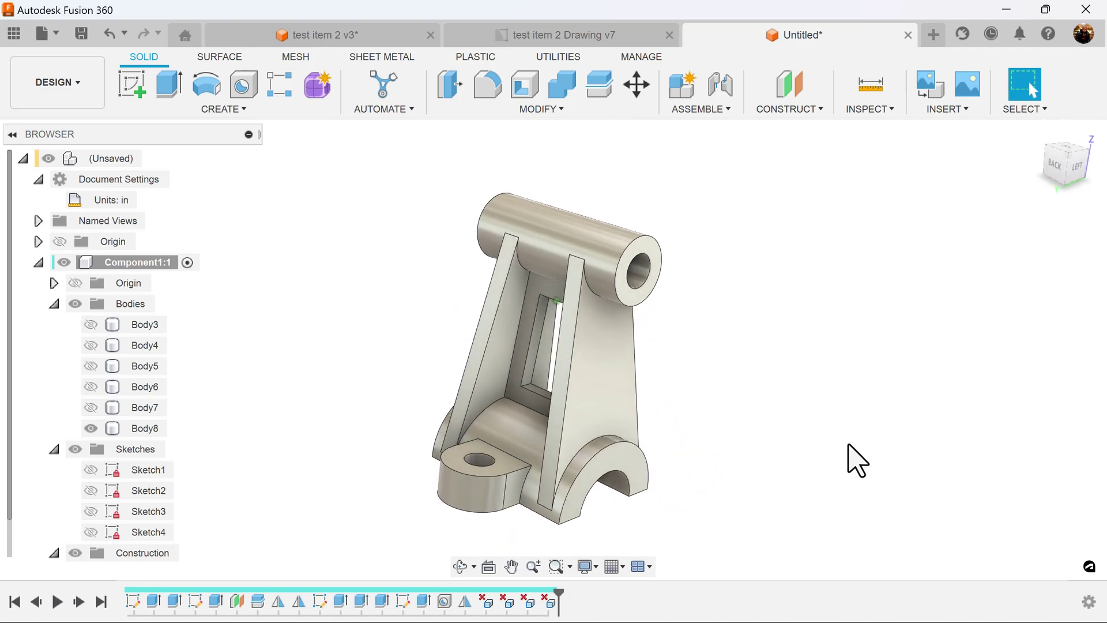
{"action": "middle_click_drag", "start_coordinate": [857, 460], "coordinate": [815, 308], "text": "shift"}
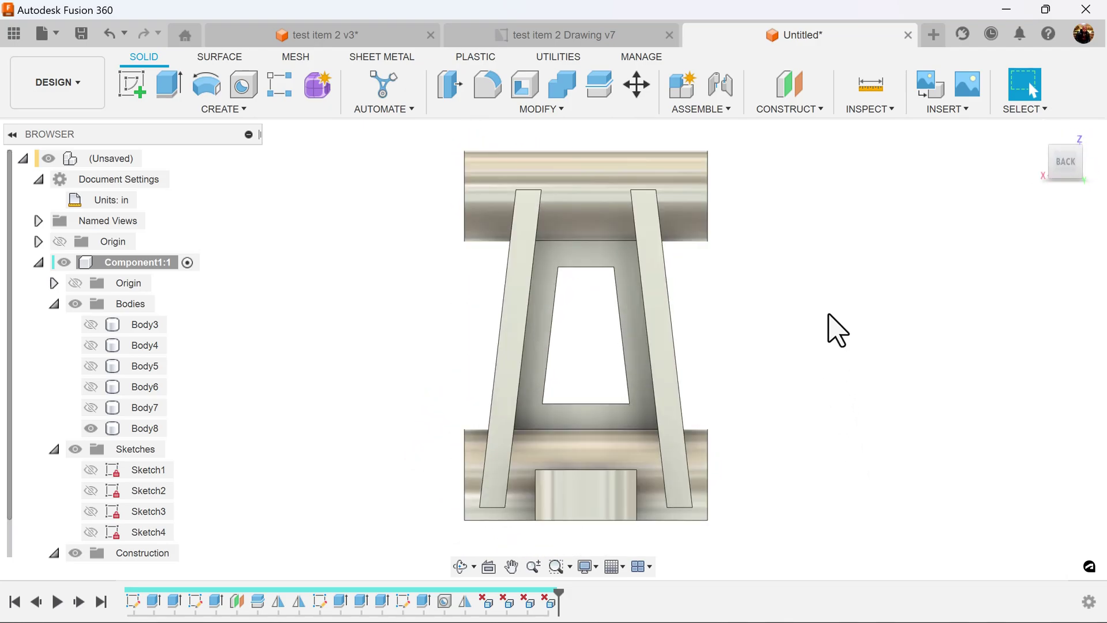